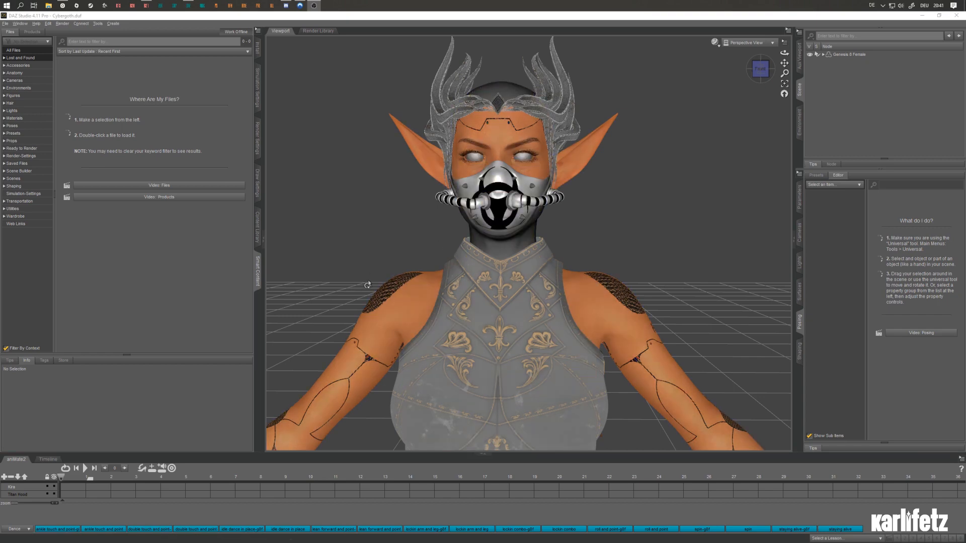
# Start a Wavefront OBJ export named "Cybergoth Tutori", go through its group and material options, and cancel the export
pyautogui.click(2, 23)
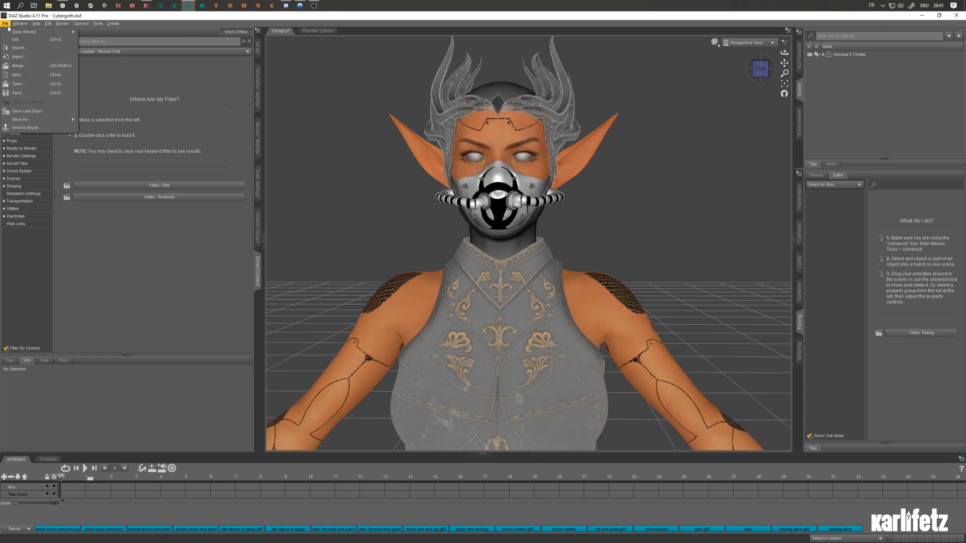
pyautogui.click(36, 51)
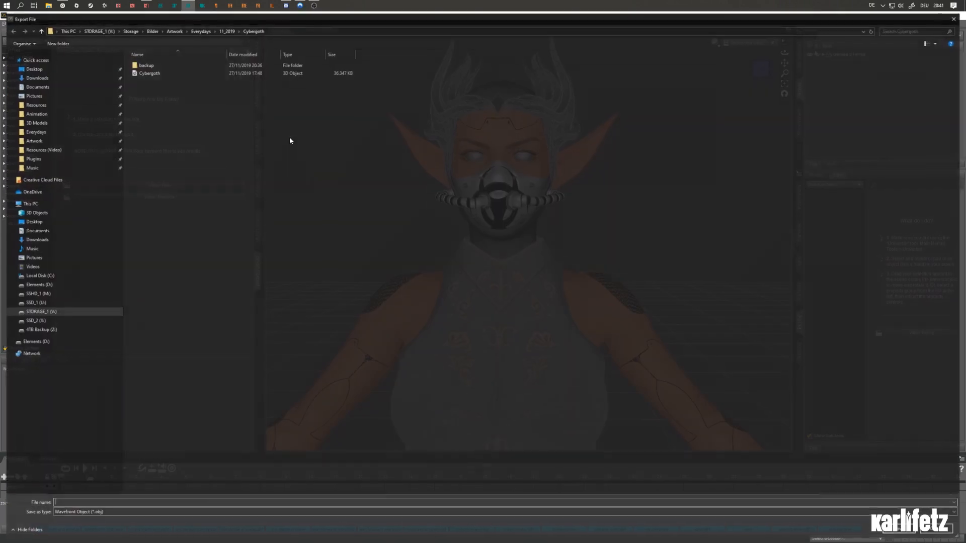
pyautogui.write('C')
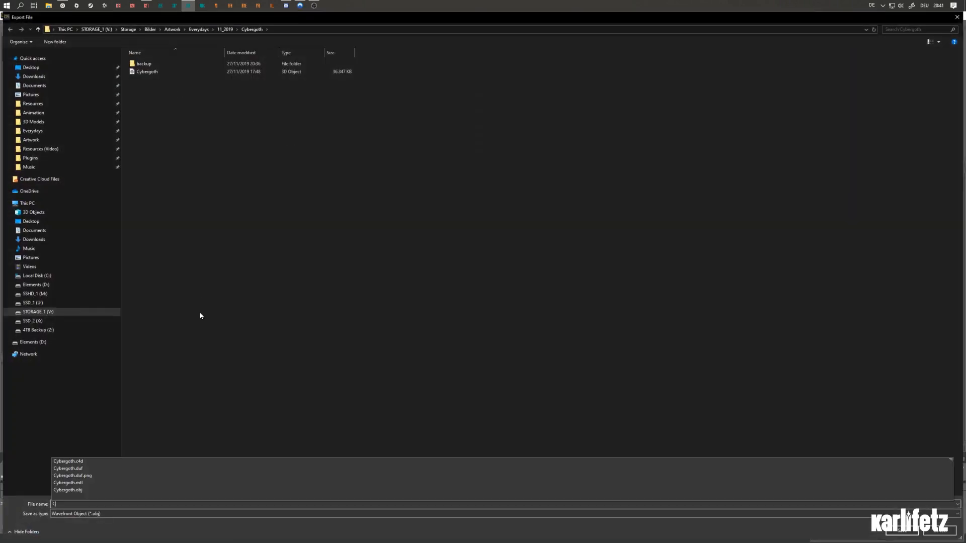
pyautogui.write('ybergoth Tu')
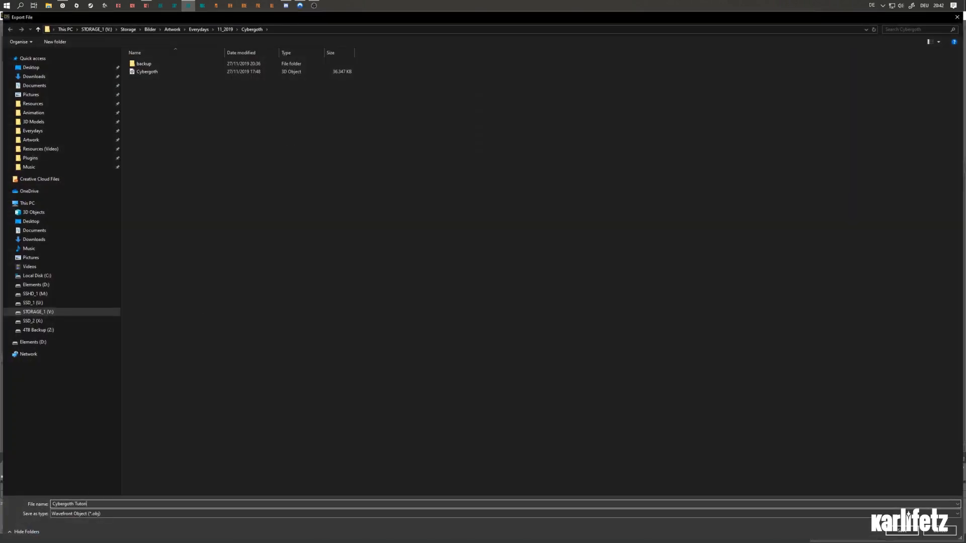
pyautogui.write('tori')
pyautogui.press('Return')
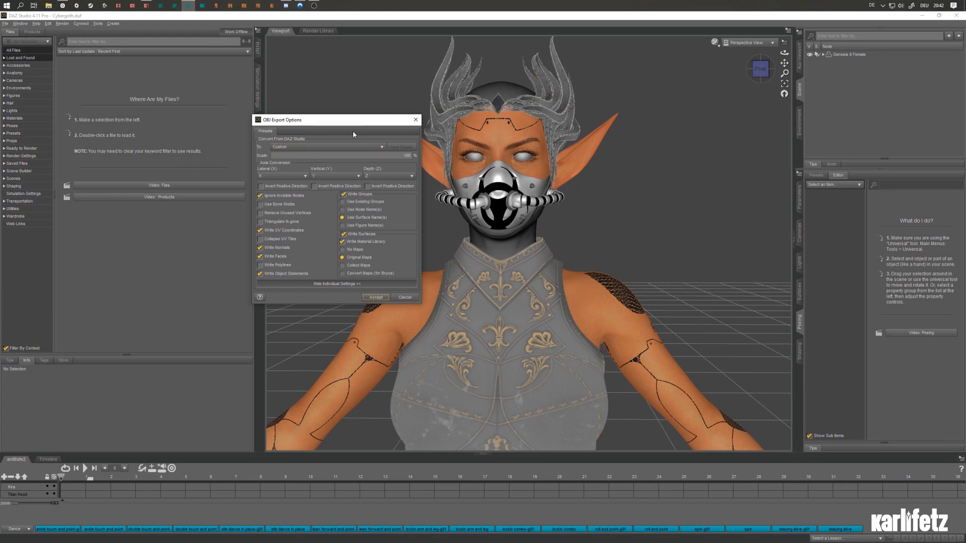
pyautogui.click(362, 243)
pyautogui.click(362, 245)
pyautogui.click(366, 219)
pyautogui.click(405, 297)
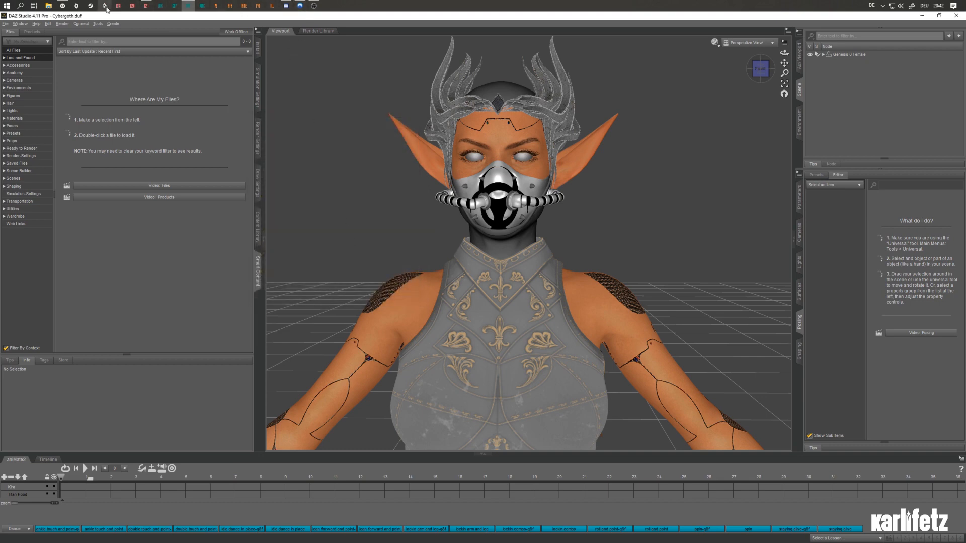
# Switch to Cinema 4D and merge the Cybergoth OBJ file into the scene
pyautogui.click(146, 5)
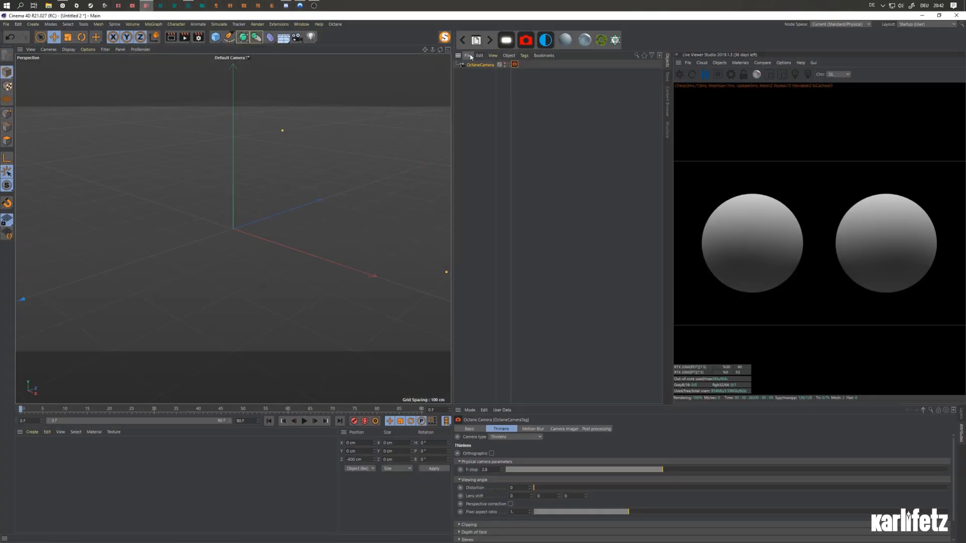
pyautogui.click(468, 55)
pyautogui.click(485, 65)
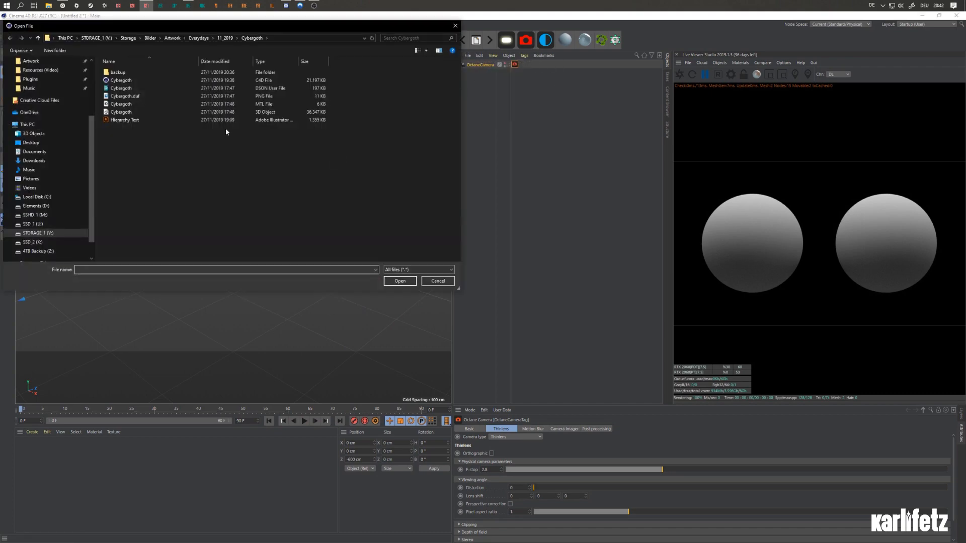
pyautogui.click(126, 112)
pyautogui.doubleClick(126, 112)
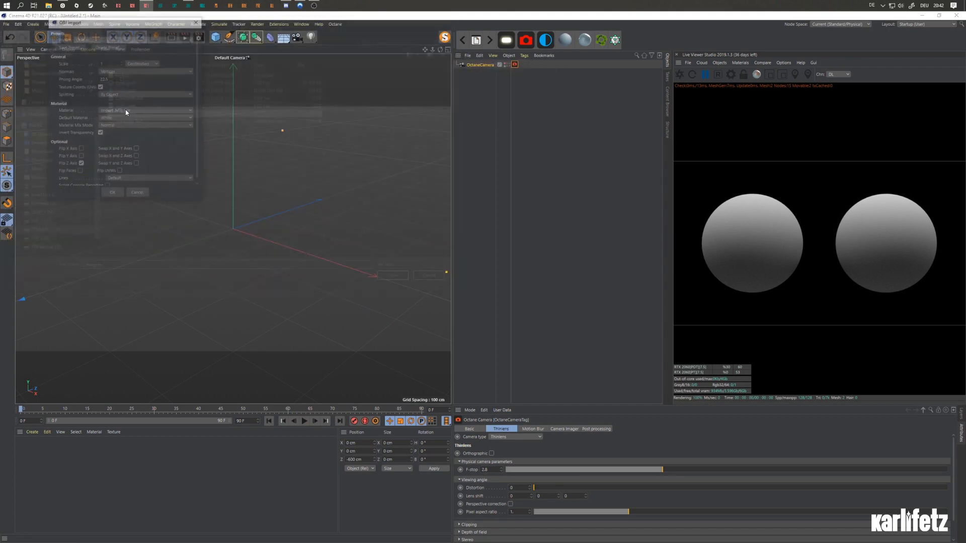
# Import the OBJ with splitting by identical name and Invert Transparency turned off
pyautogui.click(134, 95)
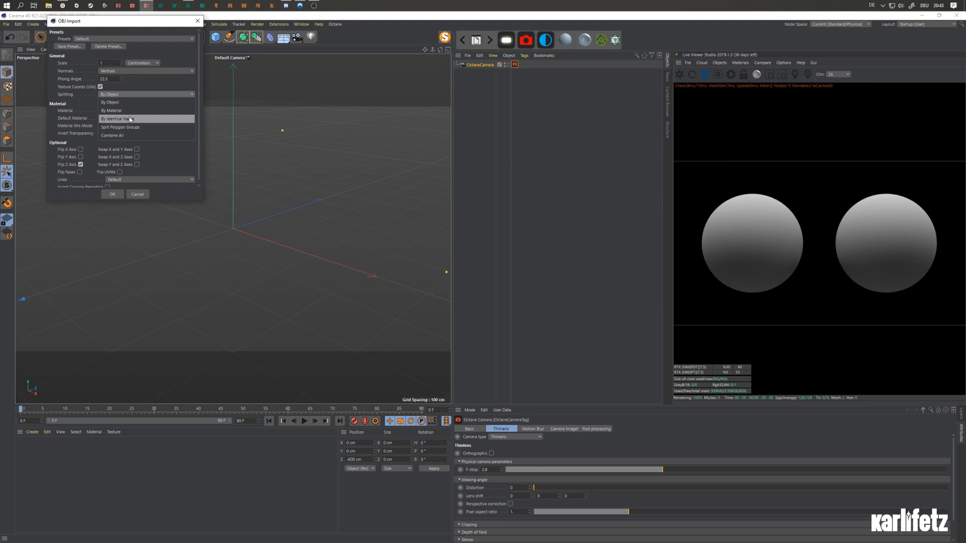
pyautogui.click(128, 119)
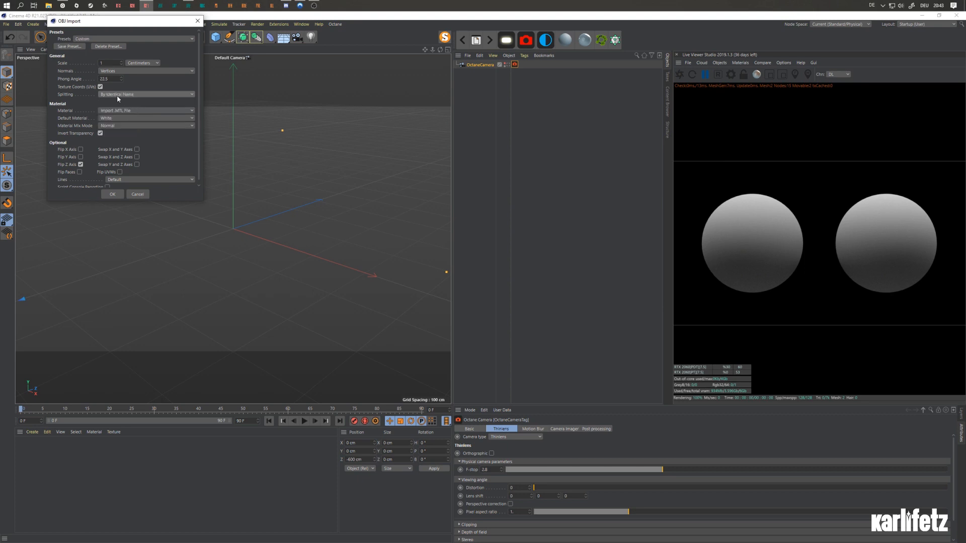
pyautogui.click(101, 134)
pyautogui.click(112, 195)
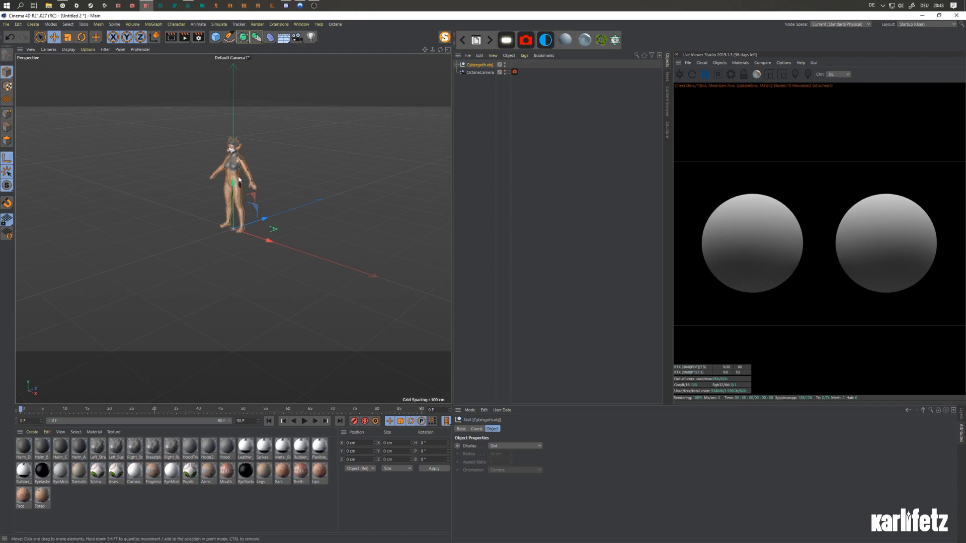
# Raise the character null's axis to head height, about 156 cm in Y, and look through the OctaneCamera
pyautogui.moveTo(239, 179); pyautogui.dragTo(234, 108)
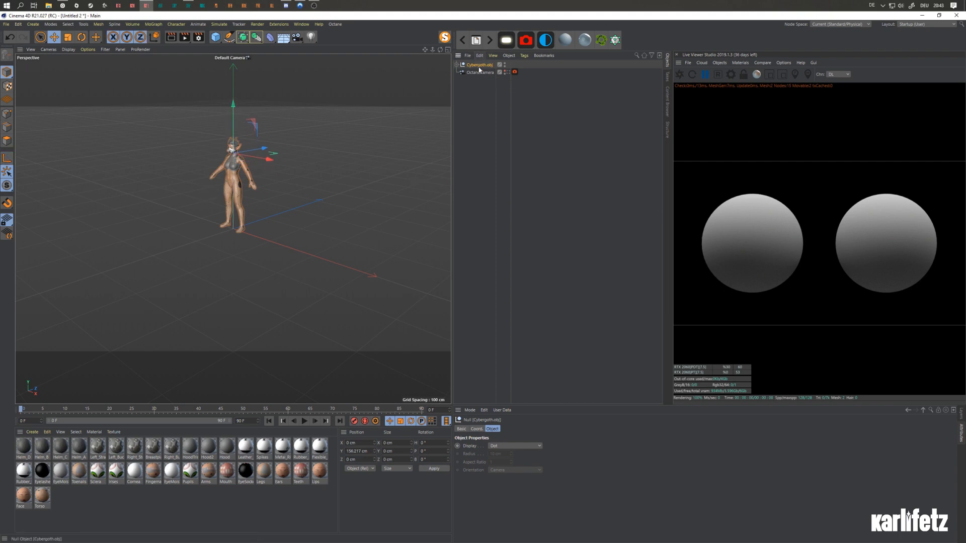
pyautogui.click(507, 72)
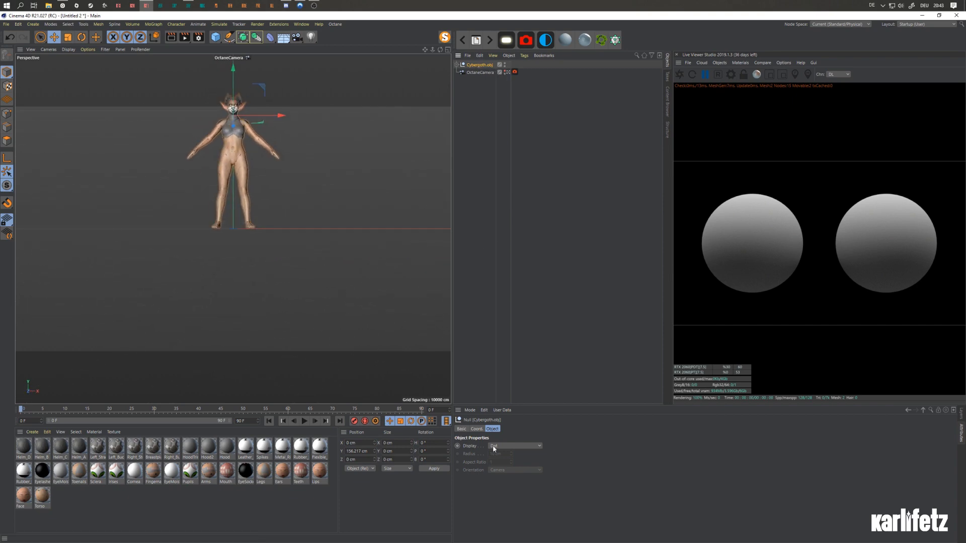
# Scale the whole character up around its axis until the upper body fills the camera view
pyautogui.click(69, 37)
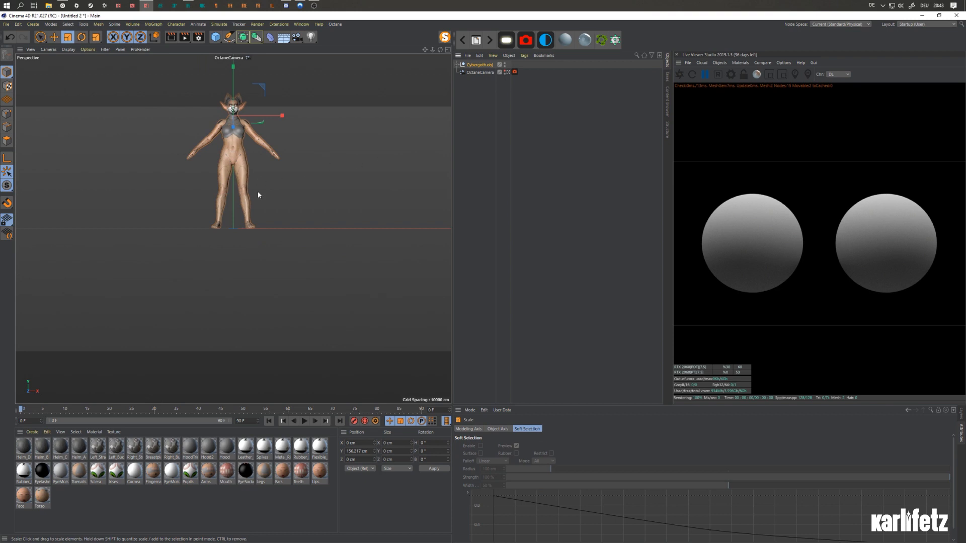
pyautogui.moveTo(259, 196); pyautogui.dragTo(437, 162)
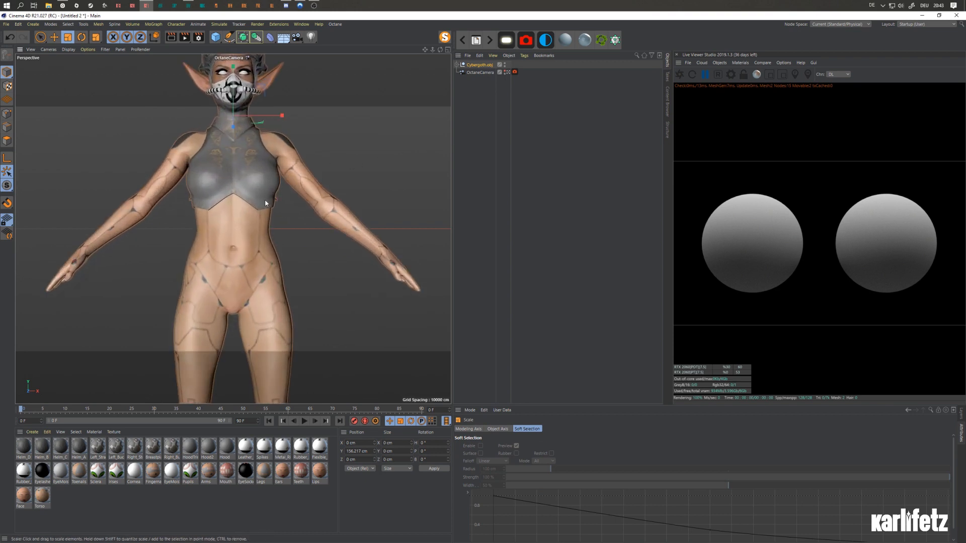
pyautogui.click(484, 65)
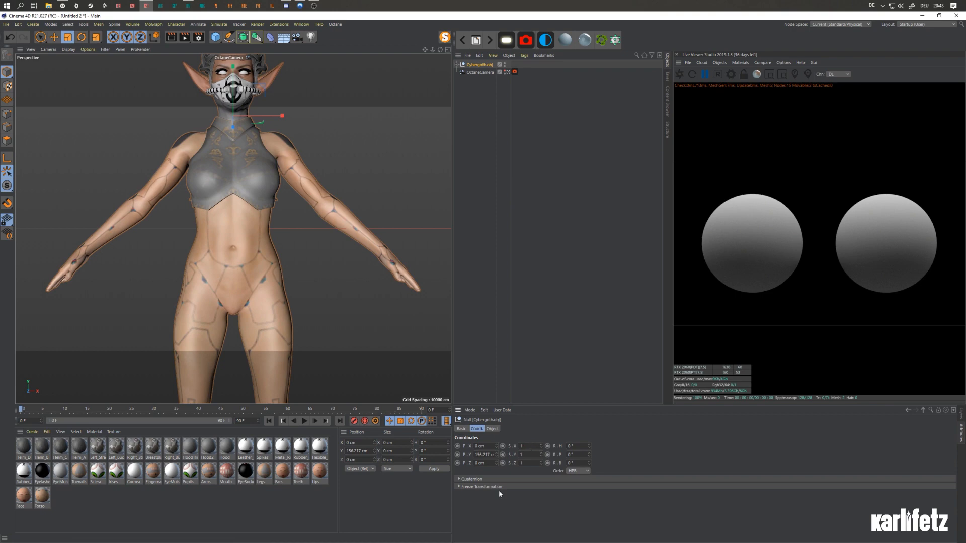
# Set the render output size to 1080 by 1080 pixels
pyautogui.click(198, 37)
pyautogui.click(221, 61)
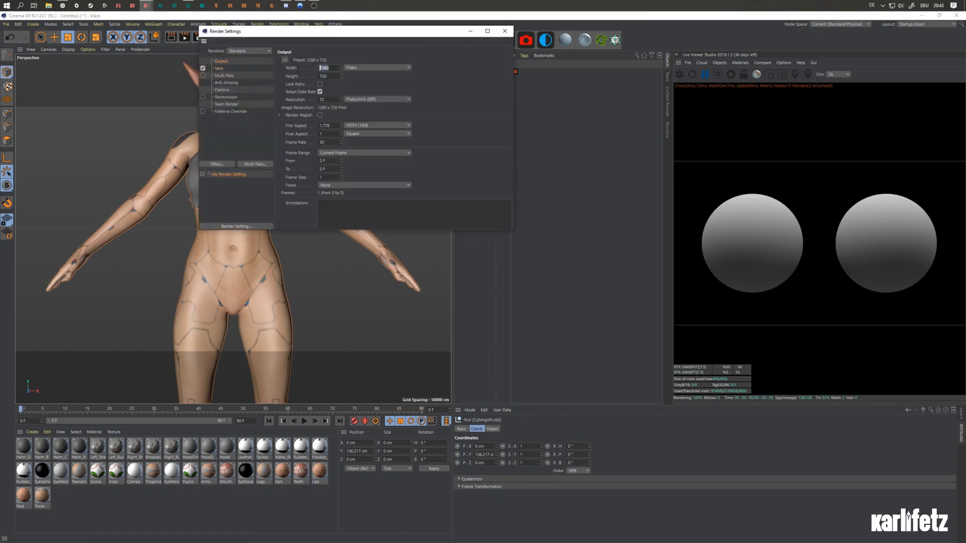
pyautogui.write('1080')
pyautogui.press('Tab')
pyautogui.write('1080')
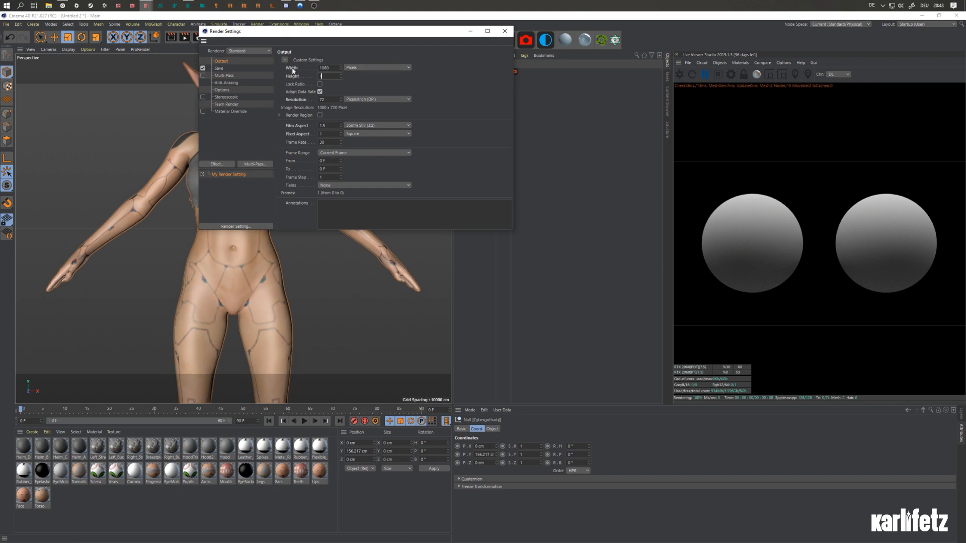
pyautogui.press('Return')
pyautogui.click(504, 30)
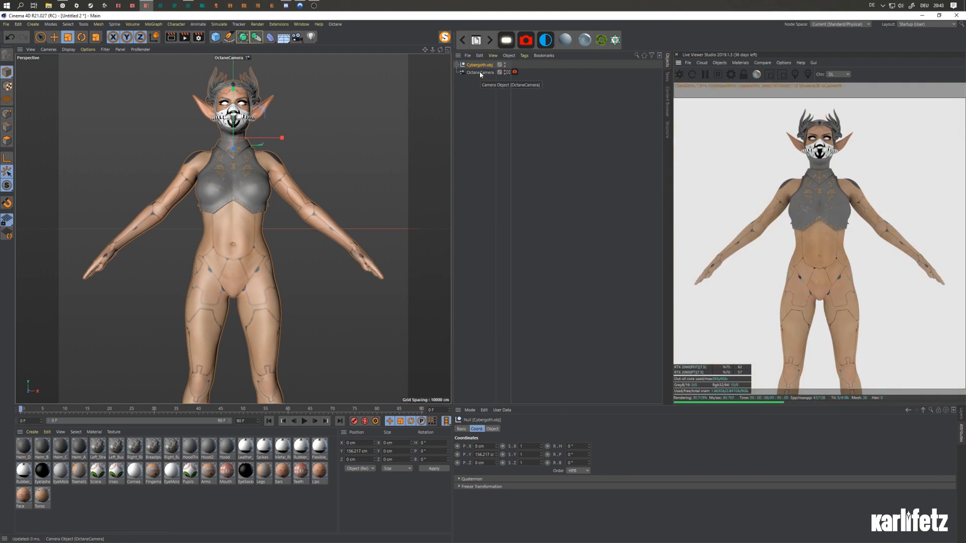
# Move the OctaneCamera slightly toward the character, to about -592 cm in Z
pyautogui.click(480, 73)
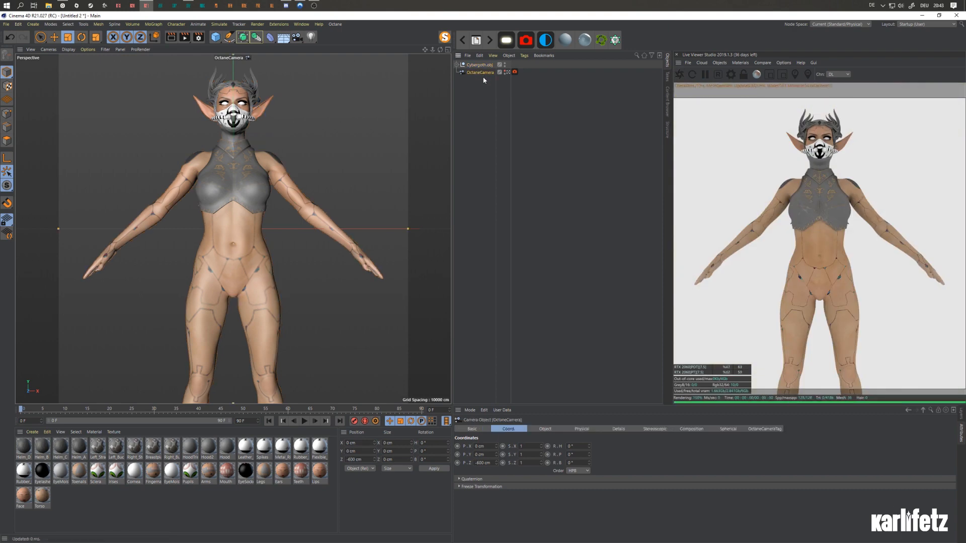
pyautogui.click(544, 428)
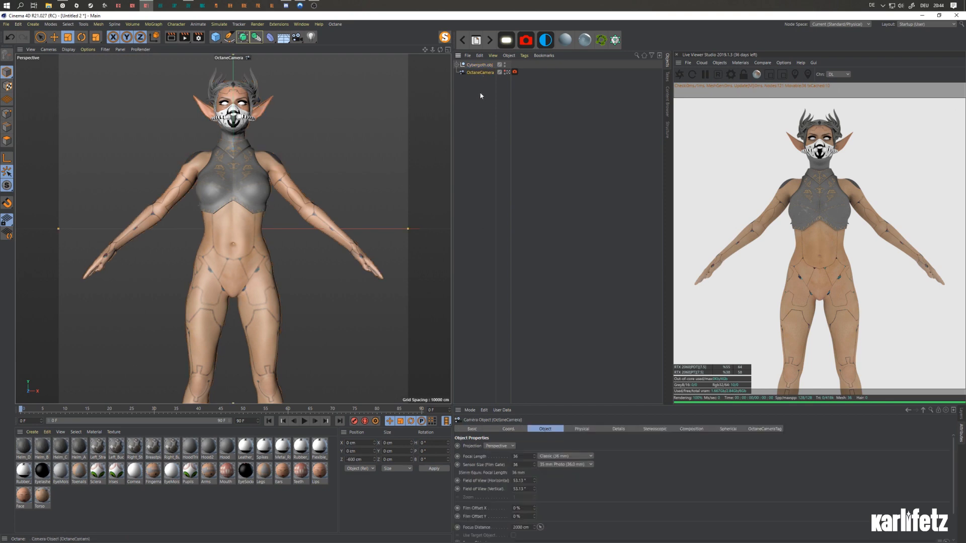
pyautogui.click(510, 429)
pyautogui.moveTo(496, 463); pyautogui.dragTo(495, 459)
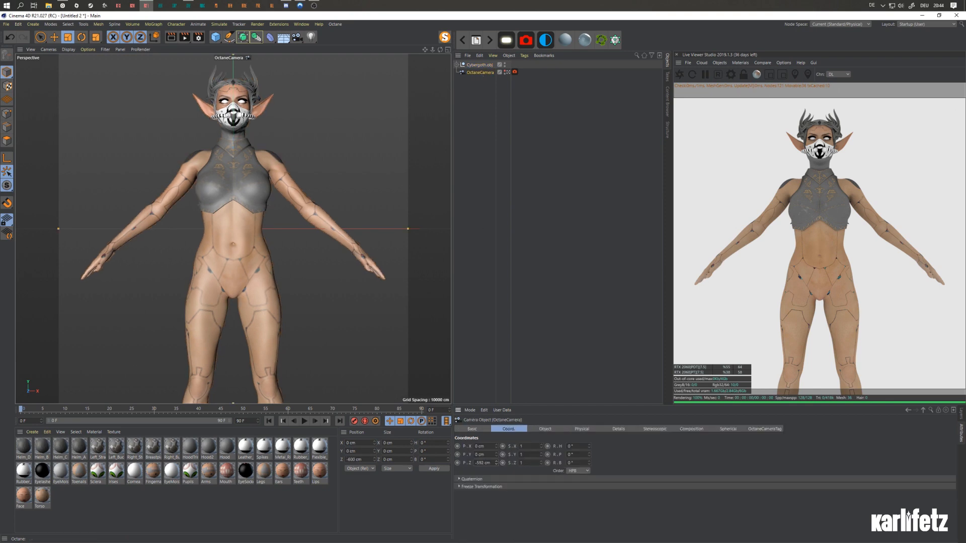
# Reset the character null's Y position to 0 cm
pyautogui.click(480, 65)
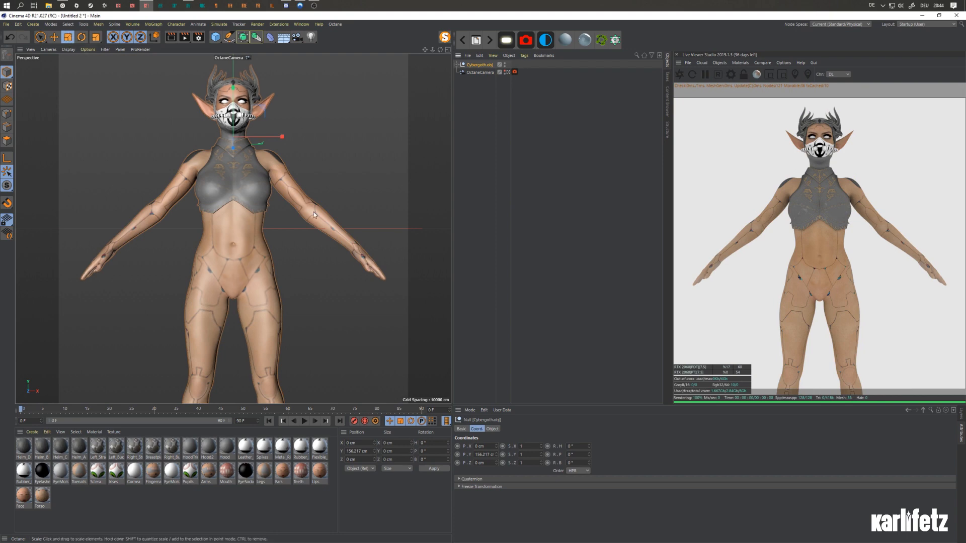
pyautogui.click(479, 72)
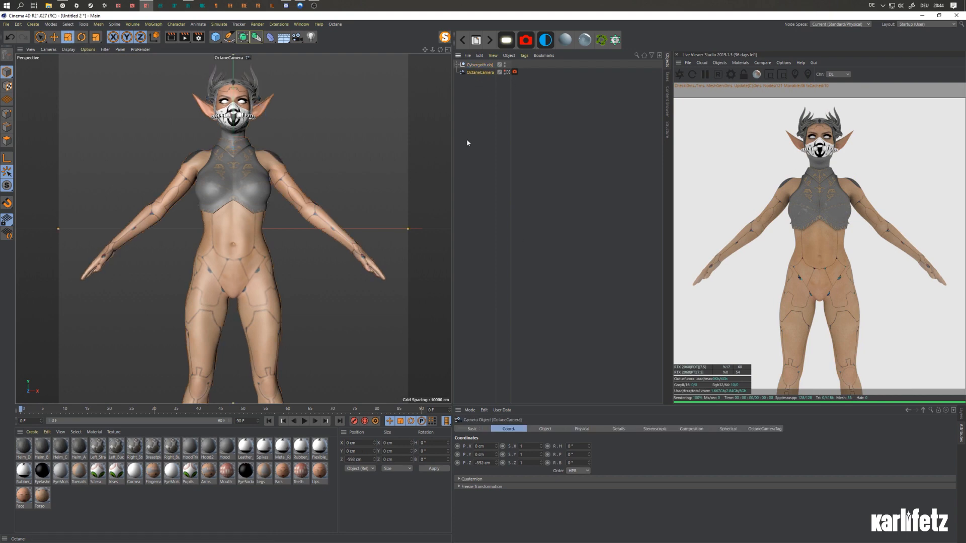
pyautogui.click(475, 65)
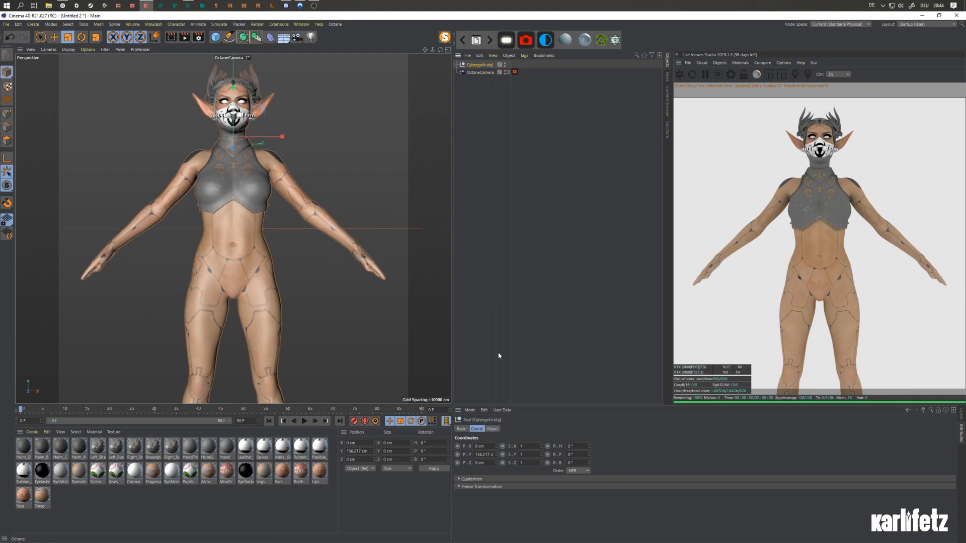
pyautogui.rightClick(496, 455)
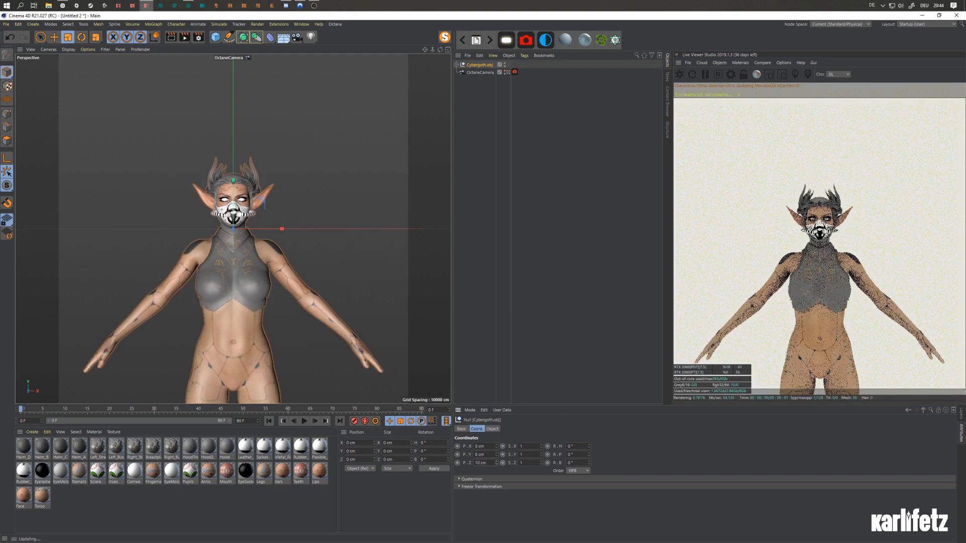
# Frame the character's head by moving the OctaneCamera to 45 cm in Y and -160 cm in Z
pyautogui.click(480, 72)
pyautogui.scroll(-10, 492, 464)
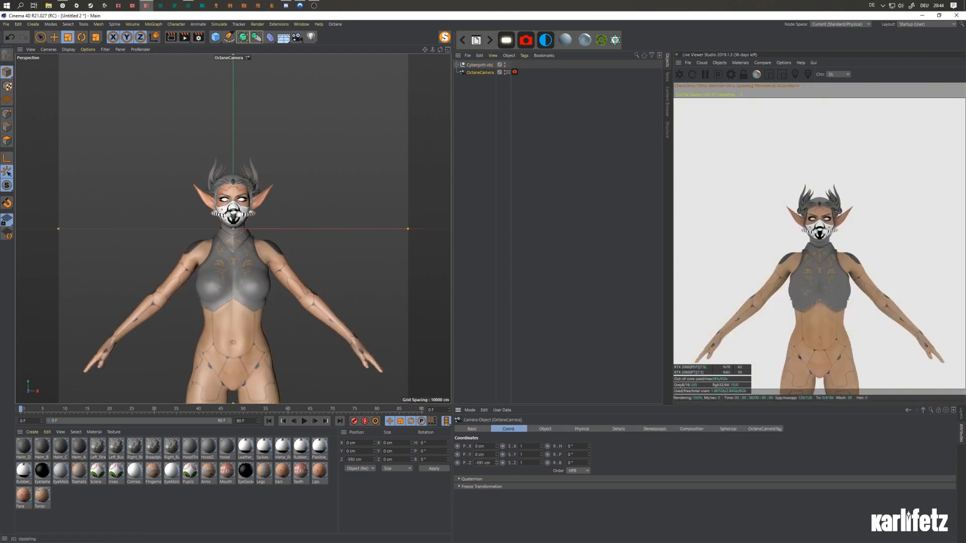
pyautogui.scroll(10, 492, 464)
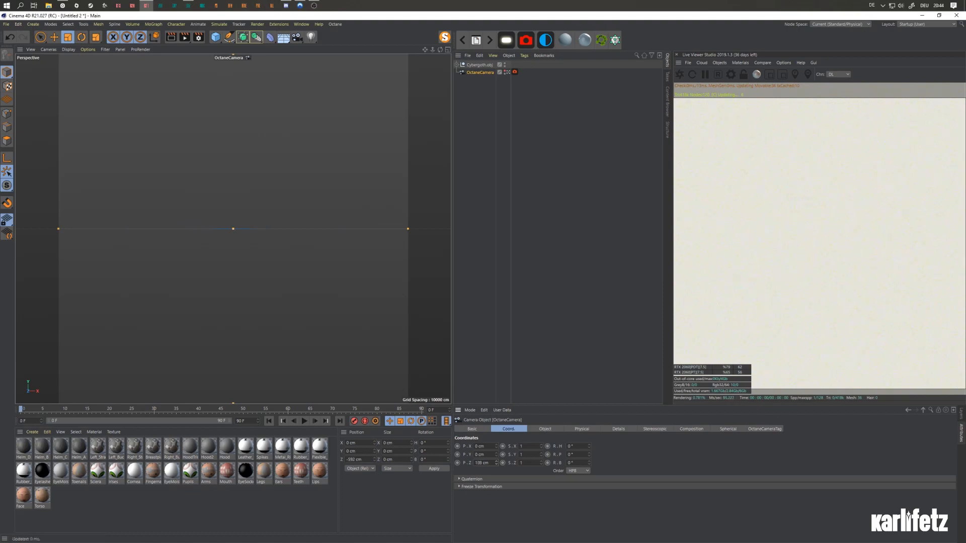
pyautogui.moveTo(496, 463); pyautogui.dragTo(496, 432)
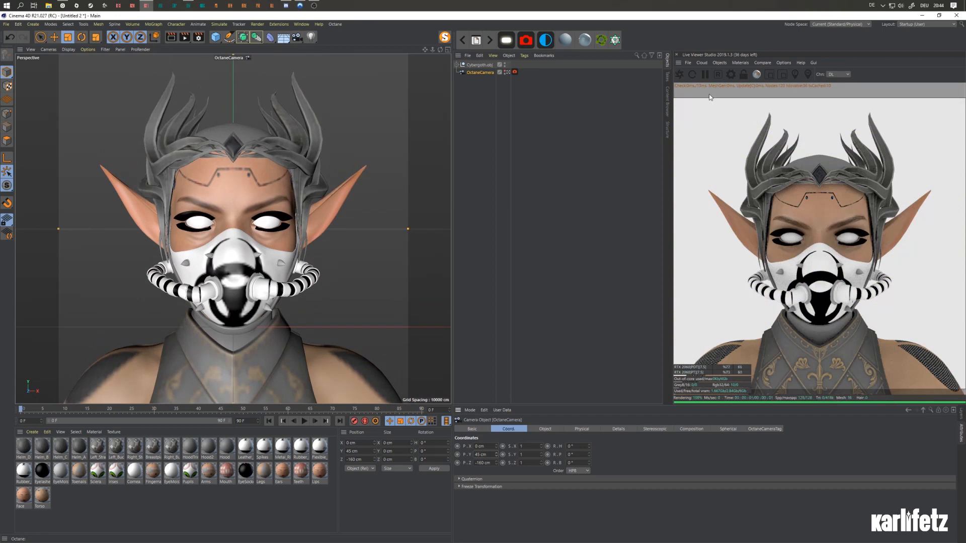
# Set up a Live Viewer comparison with the current render and set the OctaneCamera's focal length to 80 mm
pyautogui.click(762, 63)
pyautogui.click(773, 79)
pyautogui.click(546, 429)
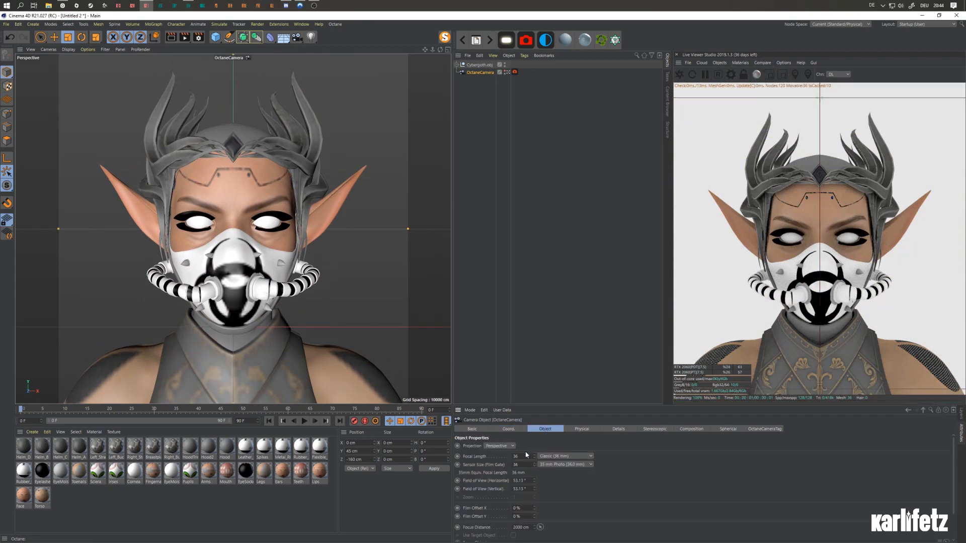
pyautogui.moveTo(526, 456); pyautogui.dragTo(340, 448)
pyautogui.write('80')
pyautogui.press('Return')
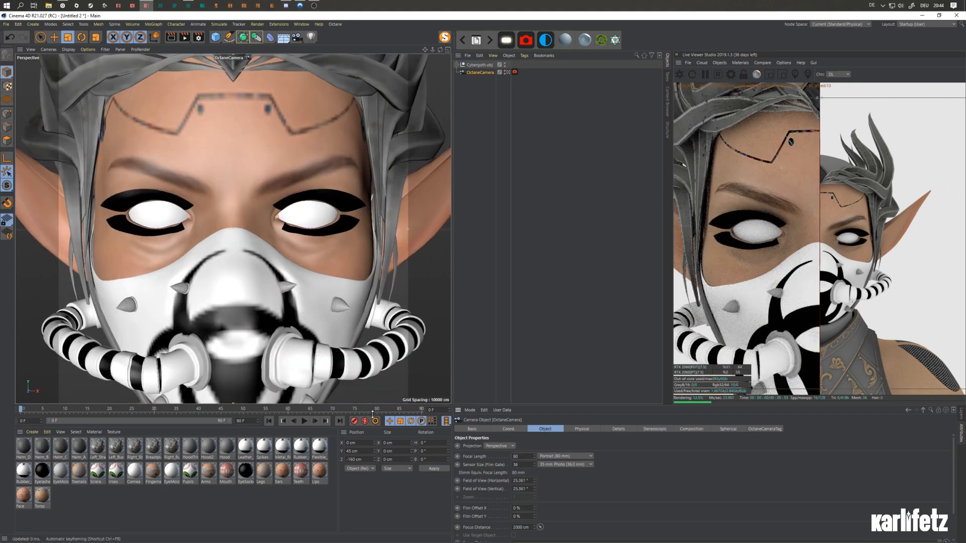
# Pull the OctaneCamera back to about -360 cm in Z and shift the comparison divider to reveal the new render
pyautogui.moveTo(432, 49); pyautogui.dragTo(336, 49)
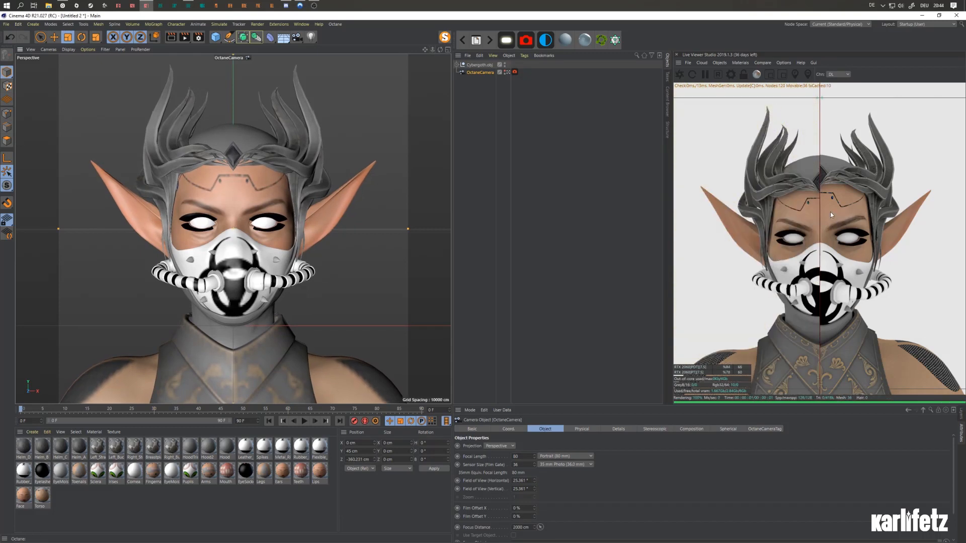
pyautogui.moveTo(820, 211); pyautogui.dragTo(953, 262)
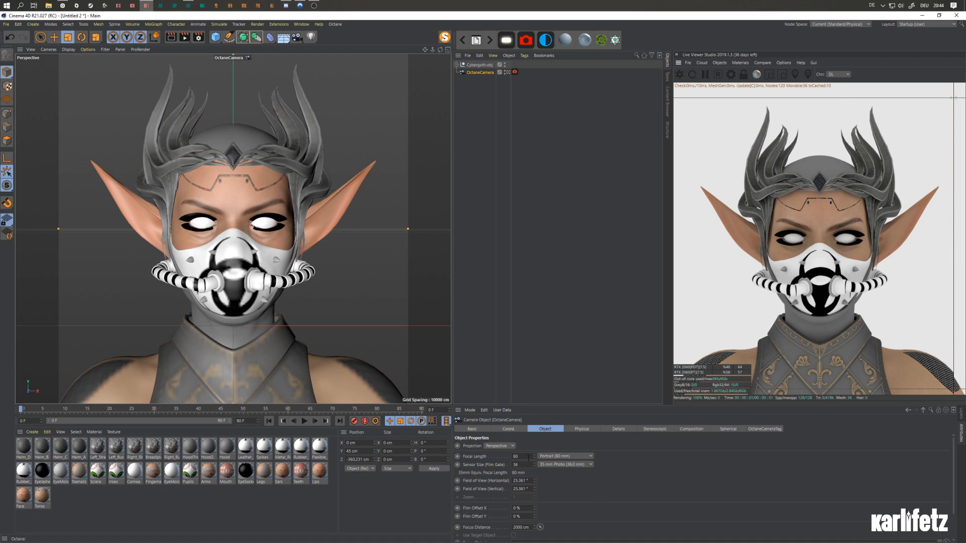
# Turn off the A/B comparison in the Live Viewer
pyautogui.click(567, 458)
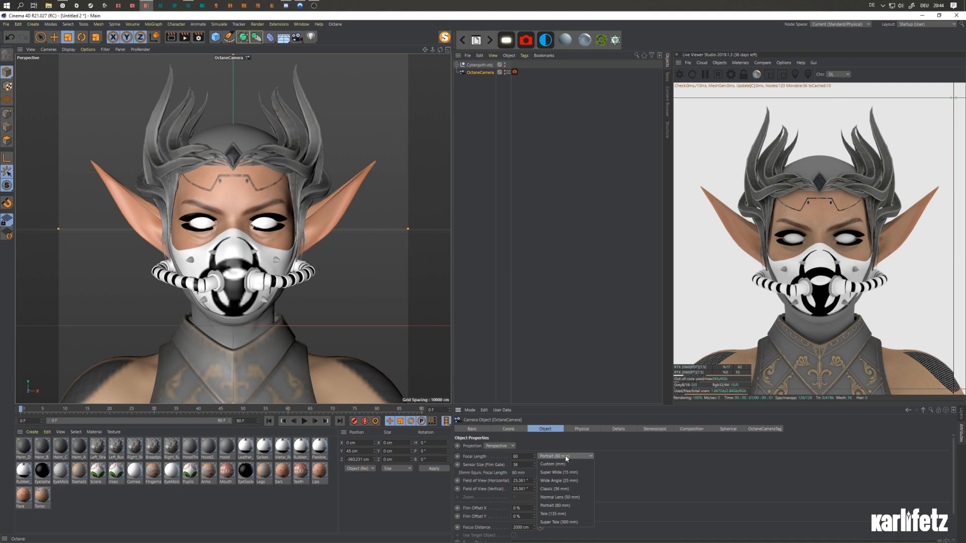
pyautogui.click(625, 458)
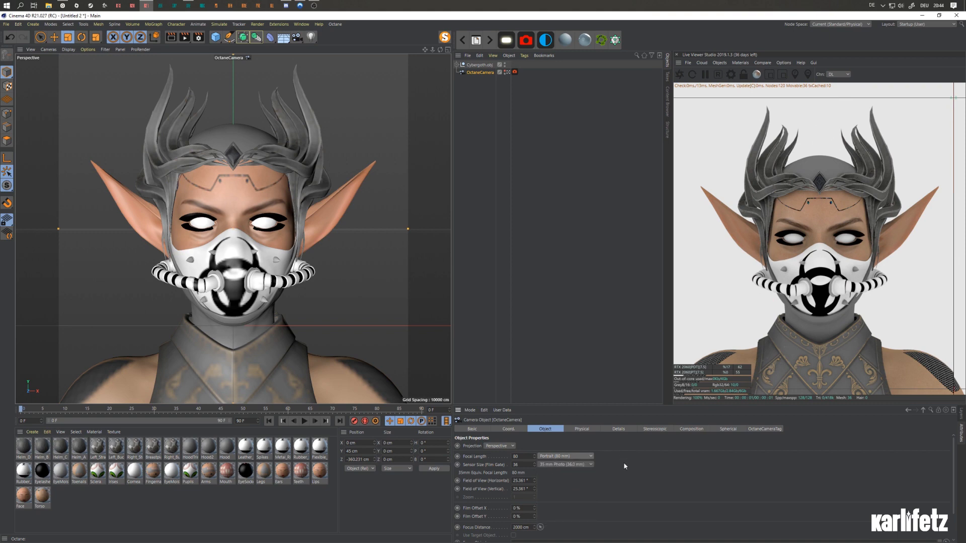
pyautogui.click(762, 62)
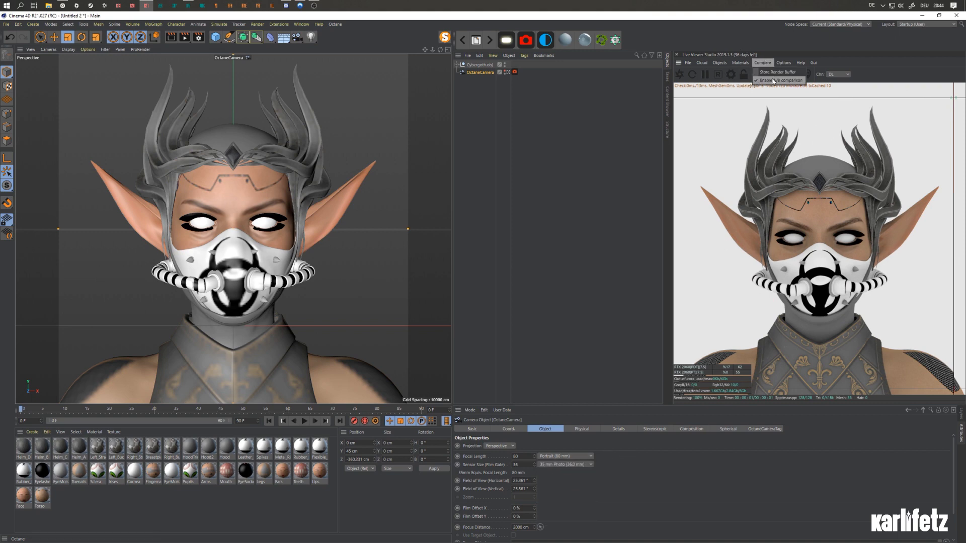
pyautogui.click(772, 74)
# Try to remove the duplicated materials automatically with all scene materials selected
pyautogui.click(246, 446)
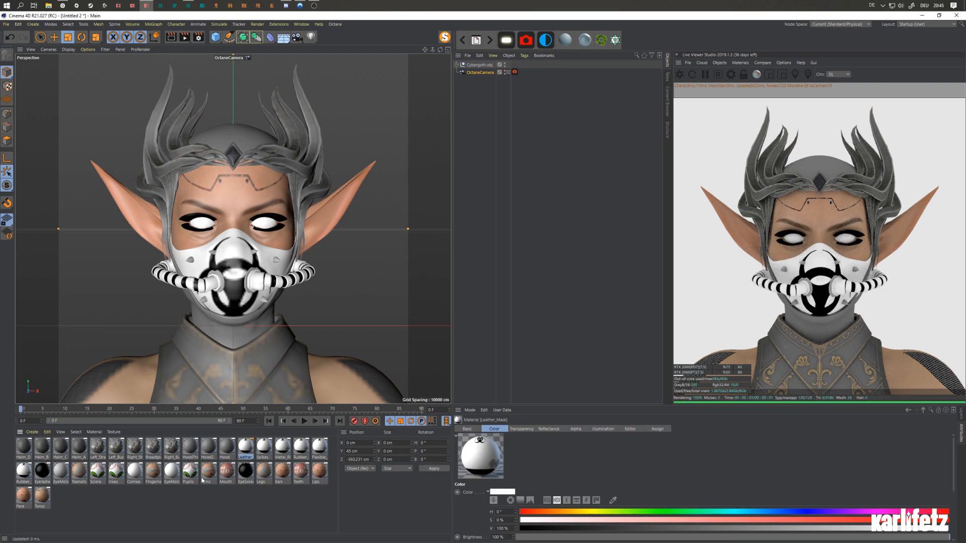
pyautogui.hotkey('ctrl', 'a')
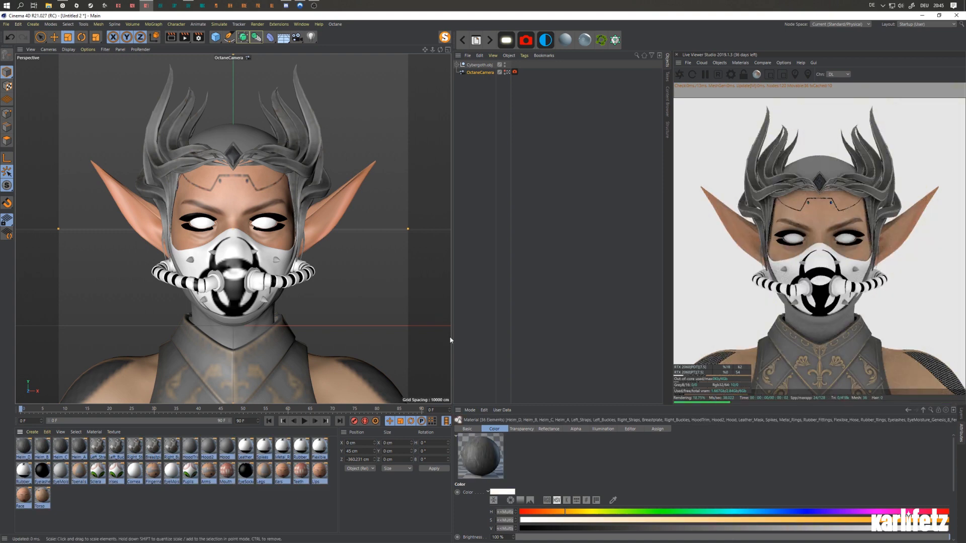
pyautogui.click(739, 63)
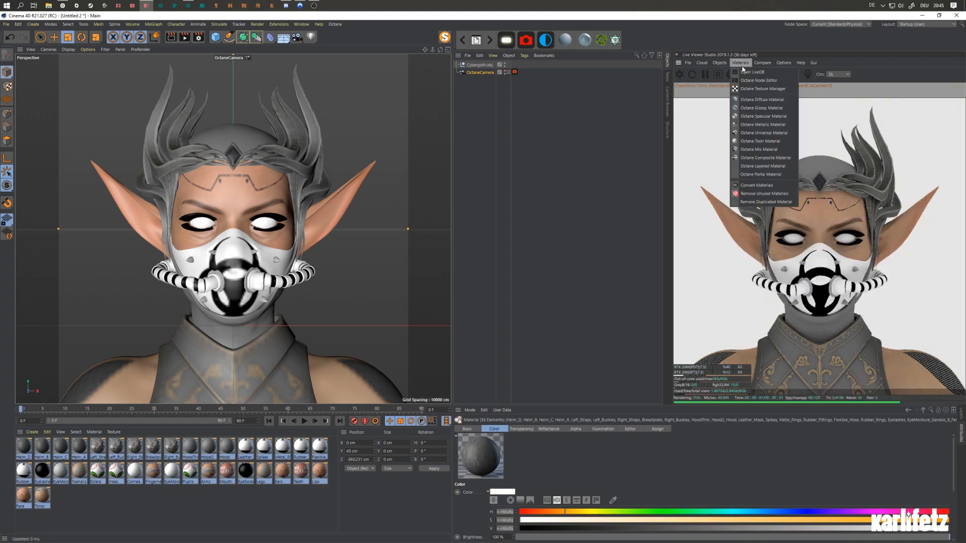
pyautogui.click(758, 202)
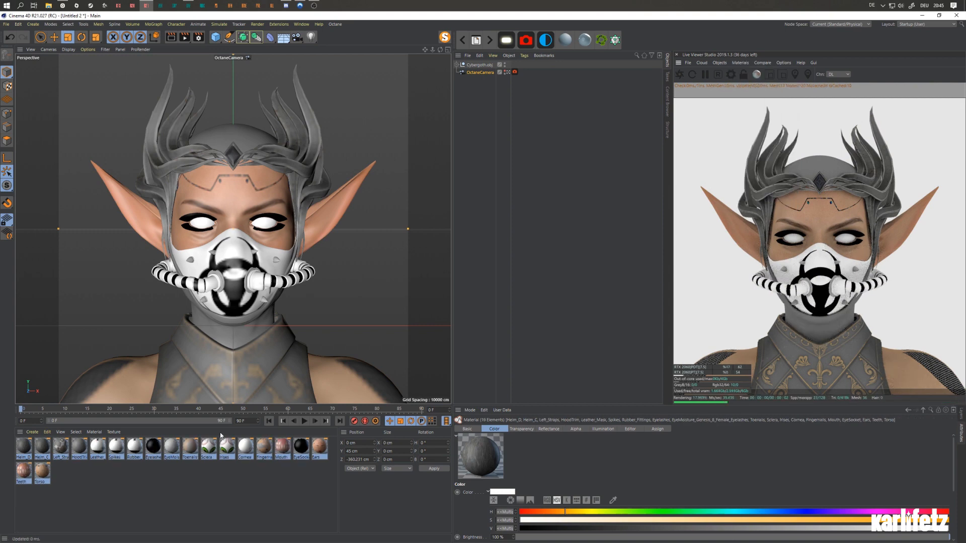
# Undo the automatic removal of duplicated materials
pyautogui.click(170, 466)
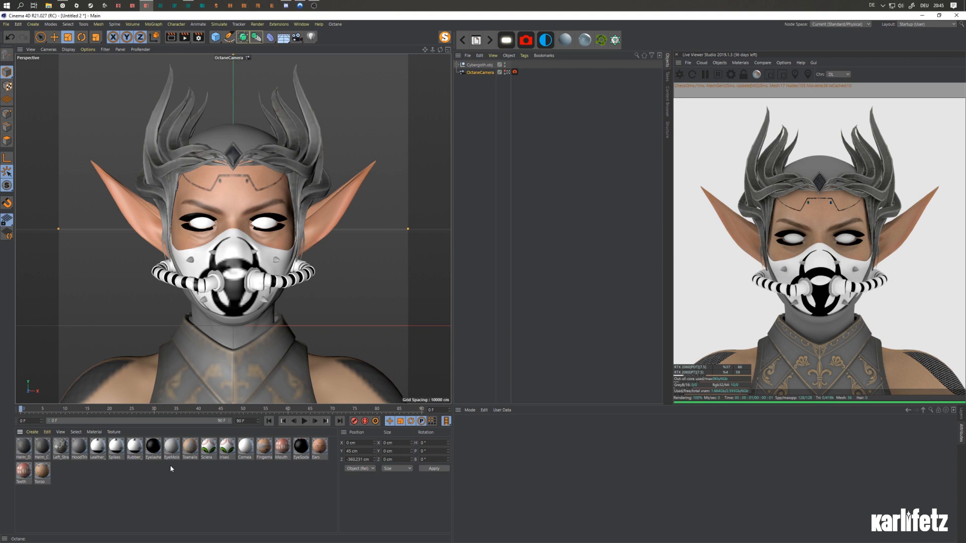
pyautogui.hotkey('ctrl', 'z')
pyautogui.hotkey('ctrl', 'z')
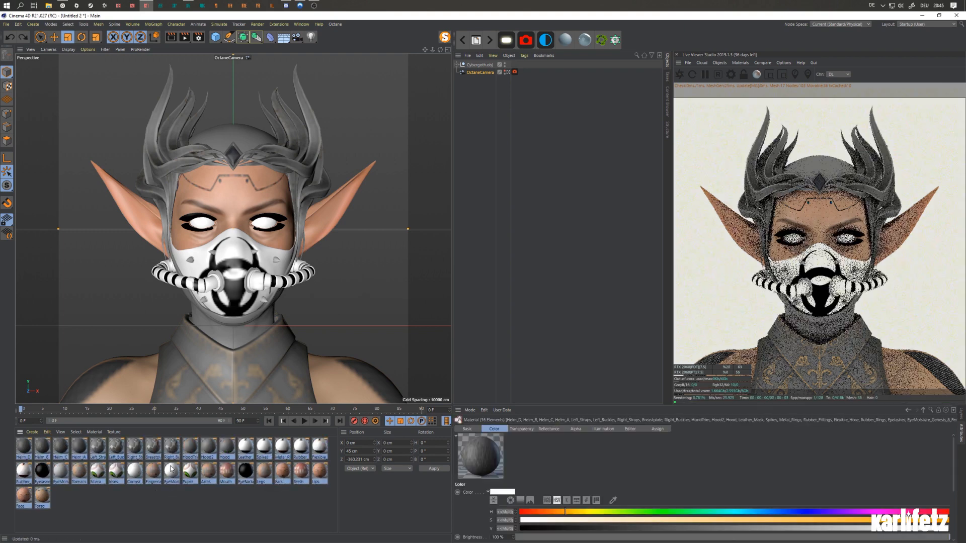
# Merge the matching helm, buckle, hood and mask materials, keeping only Helm_A, Right_Buckles, Hood and Leather_Mask
pyautogui.click(172, 451)
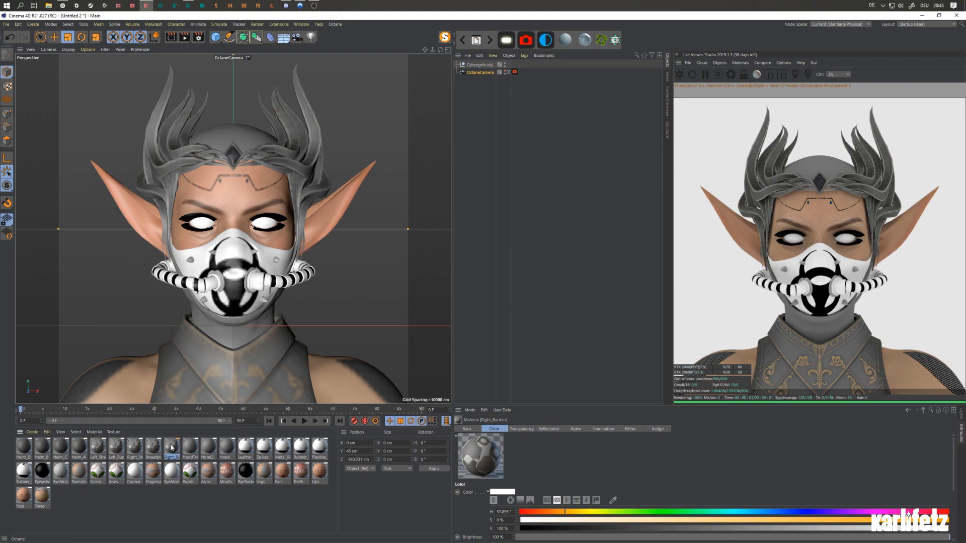
pyautogui.moveTo(170, 448); pyautogui.dragTo(23, 447)
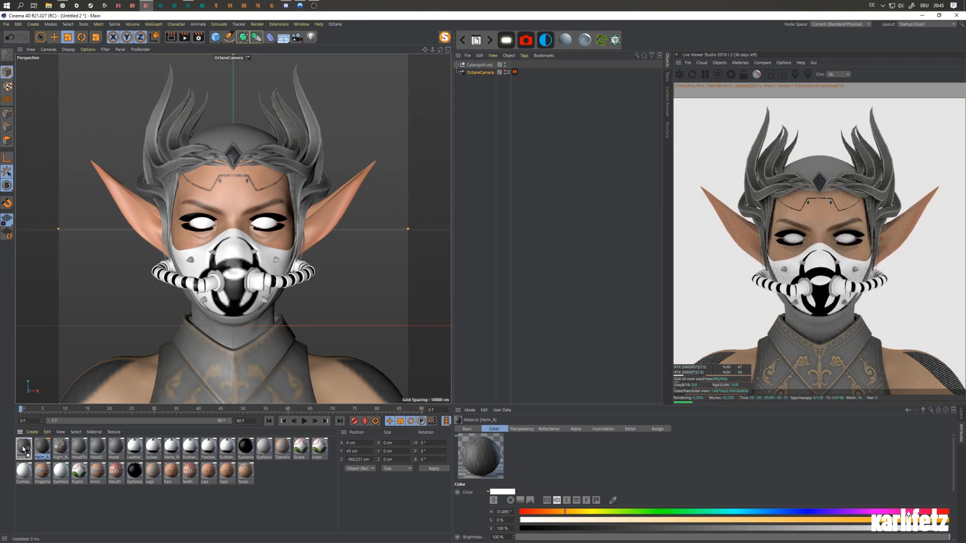
pyautogui.click(99, 449)
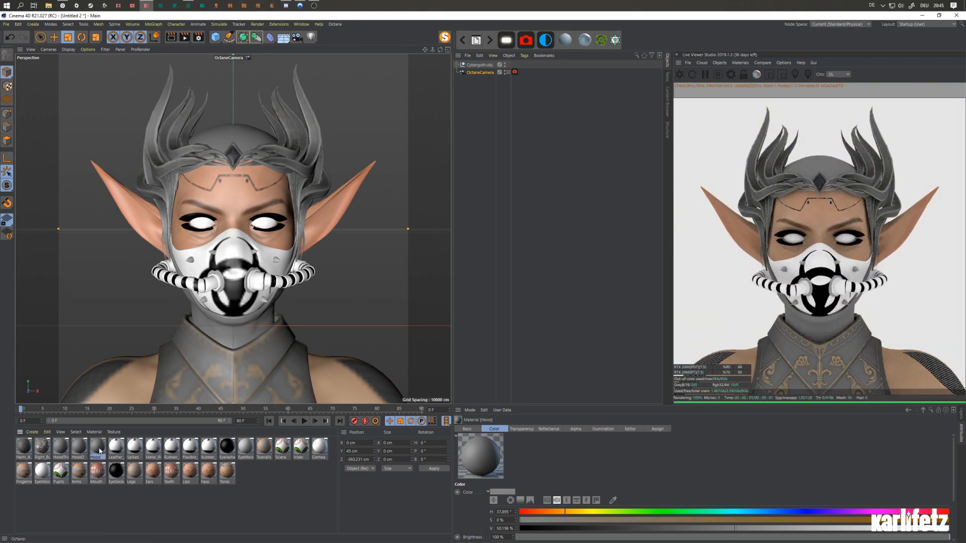
pyautogui.moveTo(99, 449); pyautogui.dragTo(225, 447)
pyautogui.click(79, 449)
pyautogui.click(149, 448)
pyautogui.click(172, 447)
# Merge the matching mouth and skin materials, keeping Teeth, Fingernails, Toenails, Ears and Torso
pyautogui.click(135, 449)
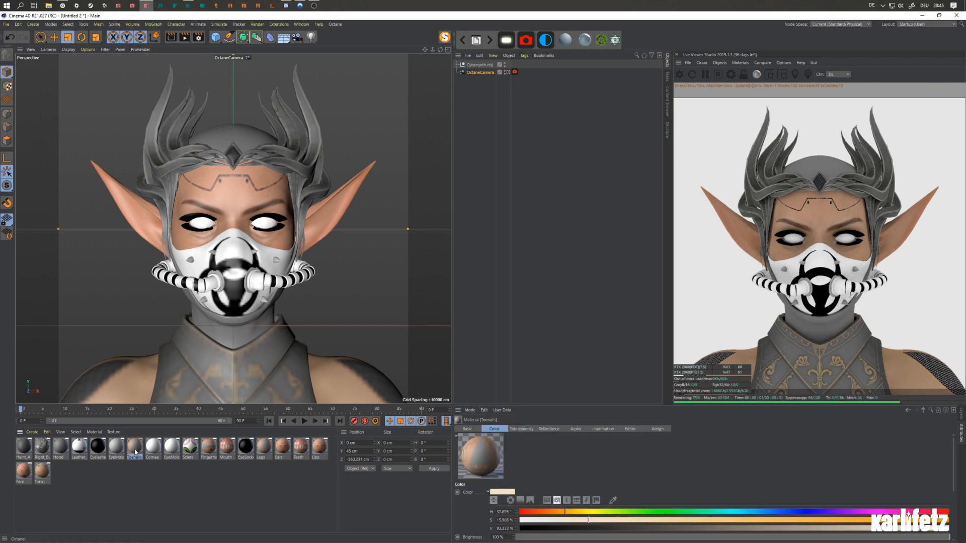
pyautogui.moveTo(136, 450); pyautogui.dragTo(208, 449)
pyautogui.click(264, 447)
pyautogui.click(262, 453)
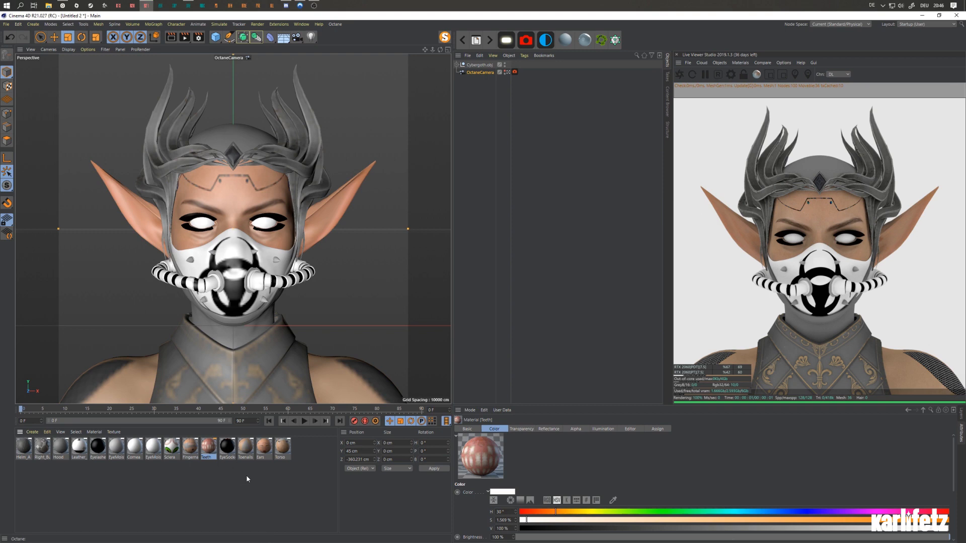
# Convert all the remaining materials, from Helm_A to Torso, to Octane materials
pyautogui.click(283, 446)
pyautogui.keyDown('shift'); pyautogui.click(16, 448); pyautogui.keyUp('shift')
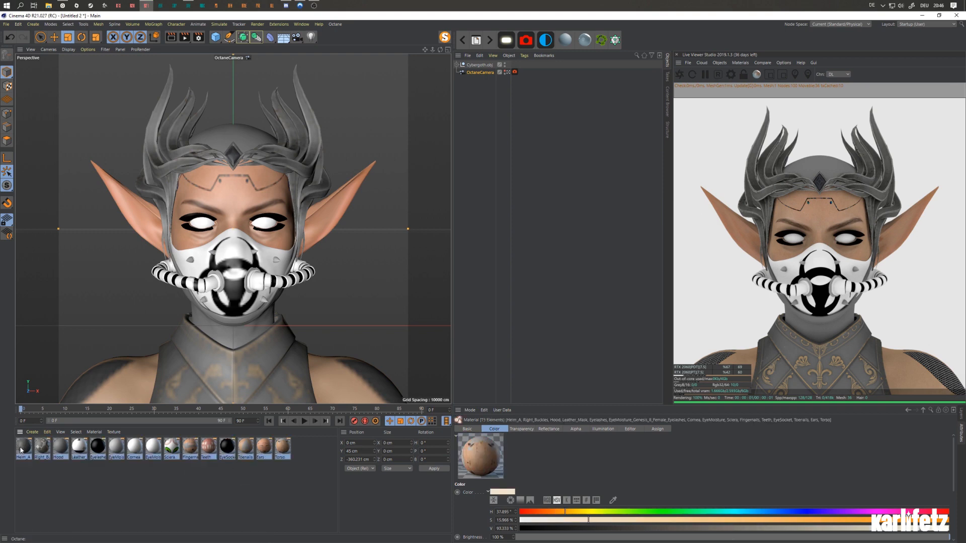
pyautogui.click(719, 62)
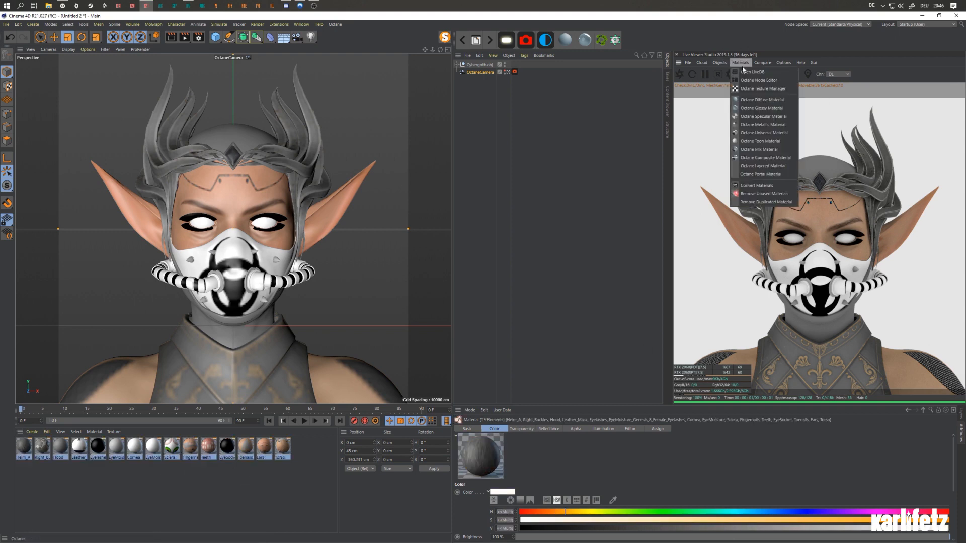
pyautogui.click(755, 190)
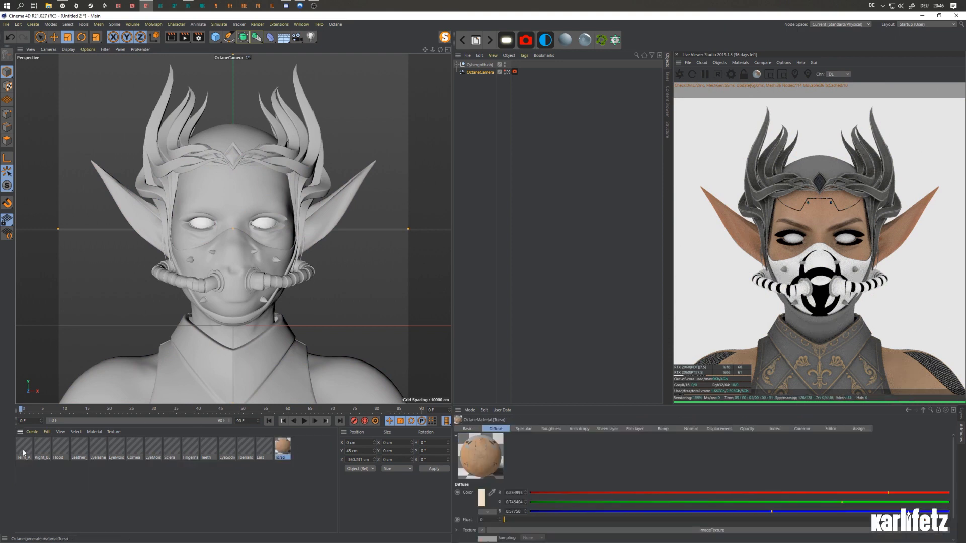
# Set the specular color of all the converted materials to pure white and their roughness float to 0
pyautogui.click(523, 429)
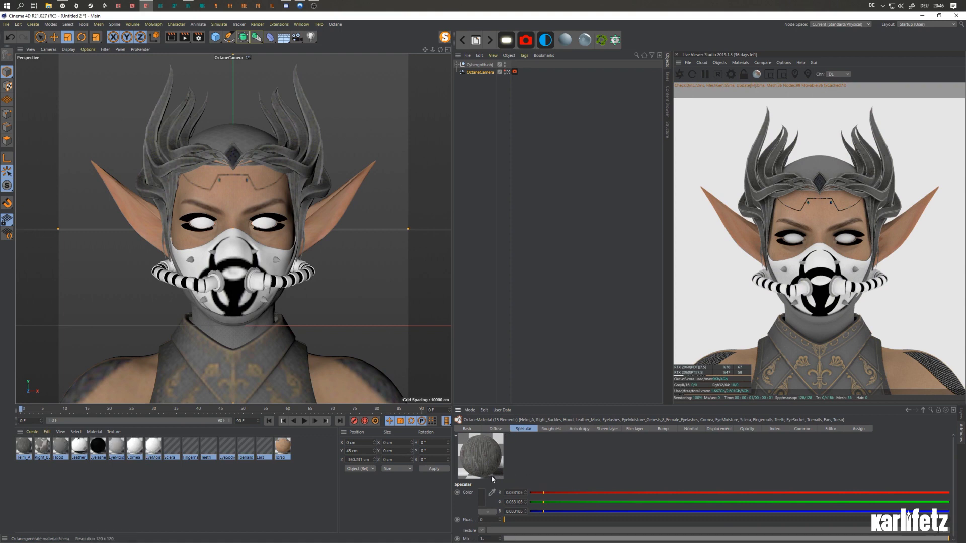
pyautogui.click(481, 495)
pyautogui.moveTo(474, 510); pyautogui.dragTo(555, 510)
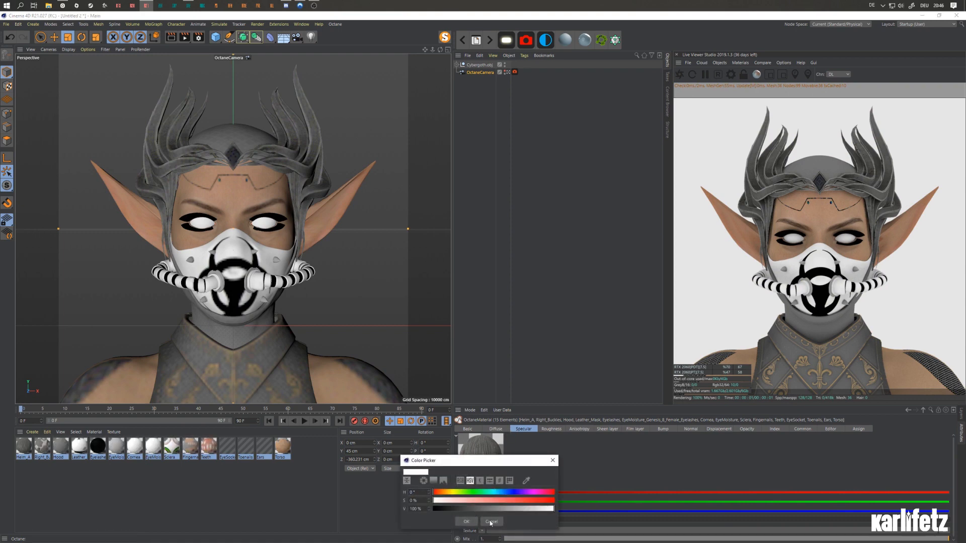
pyautogui.click(466, 521)
pyautogui.click(548, 430)
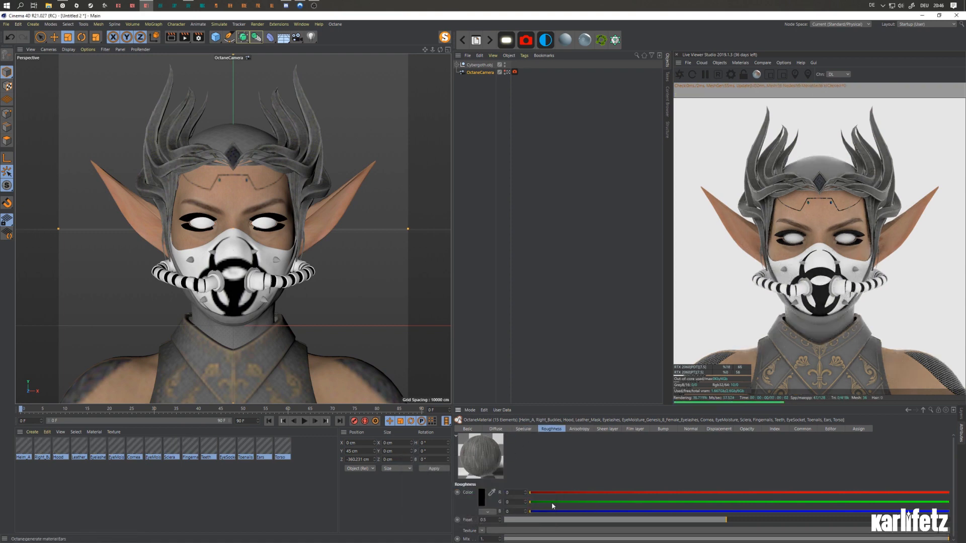
pyautogui.moveTo(598, 520); pyautogui.dragTo(367, 511)
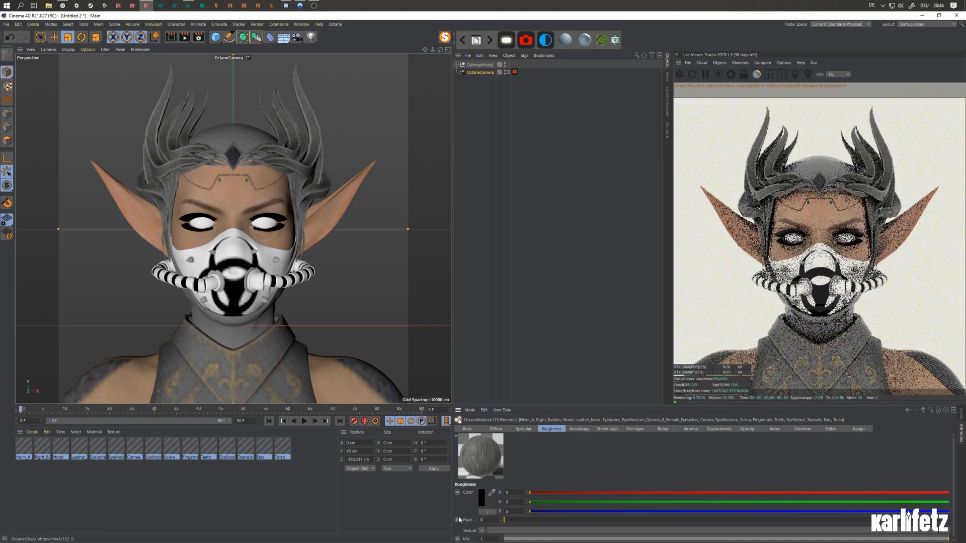
# Copy the two OctaneSky objects from the two-sphere project into the character scene
pyautogui.click(490, 40)
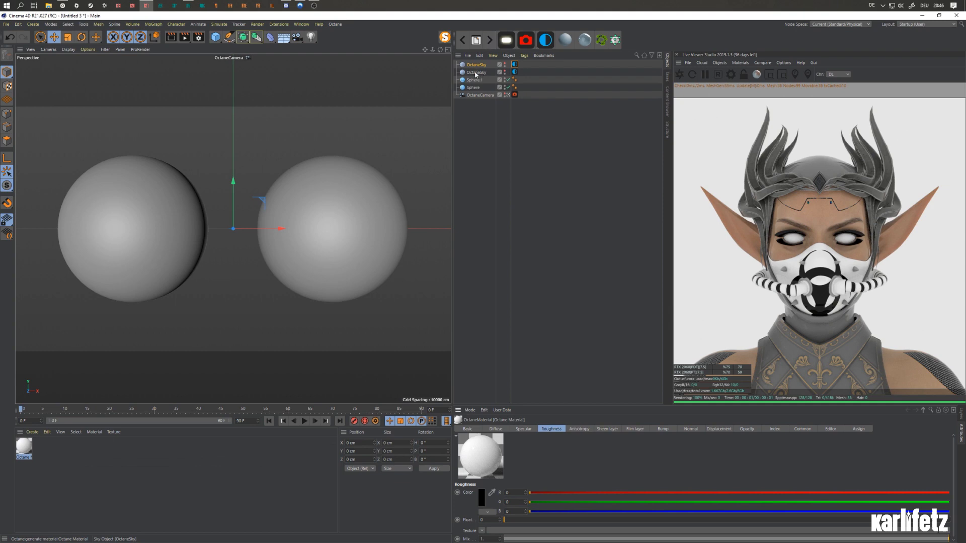
pyautogui.click(462, 41)
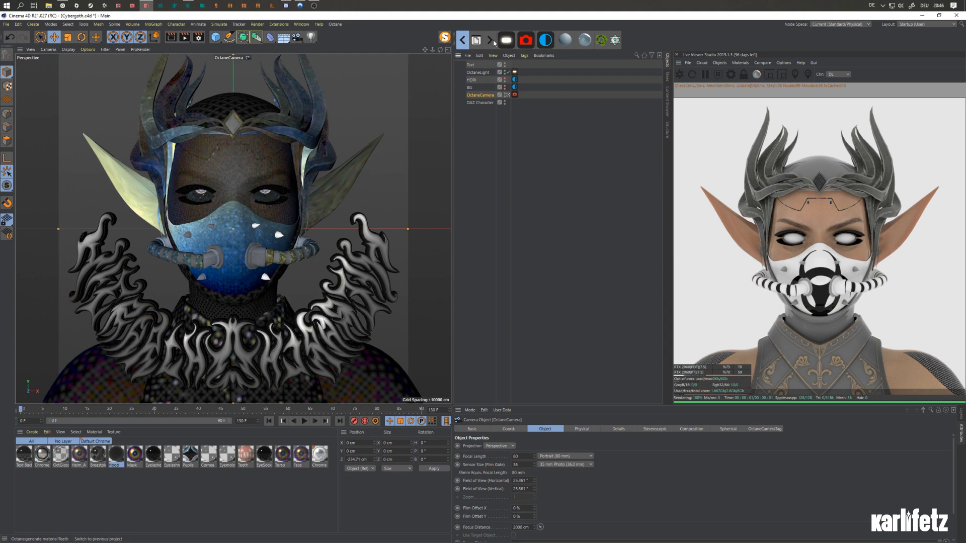
pyautogui.click(471, 42)
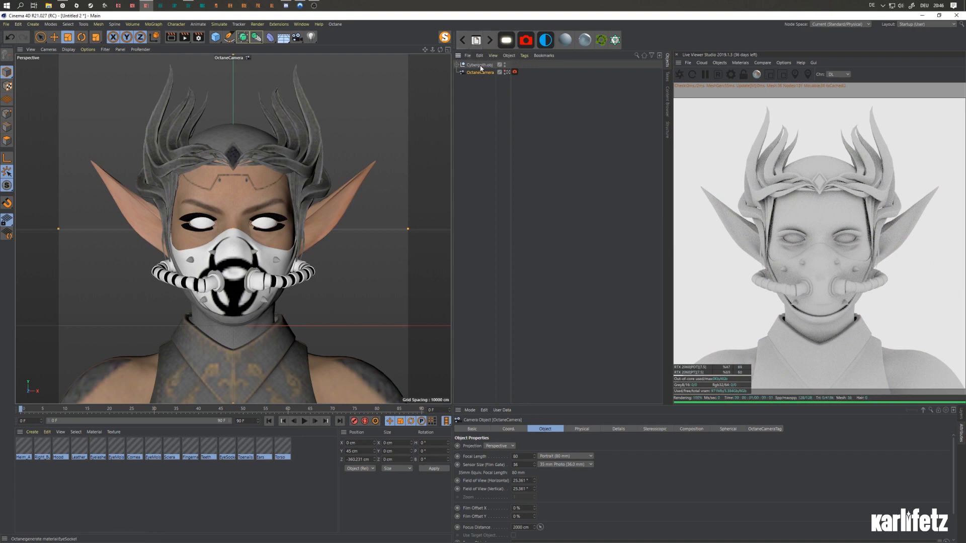
pyautogui.hotkey('ctrl', 'v')
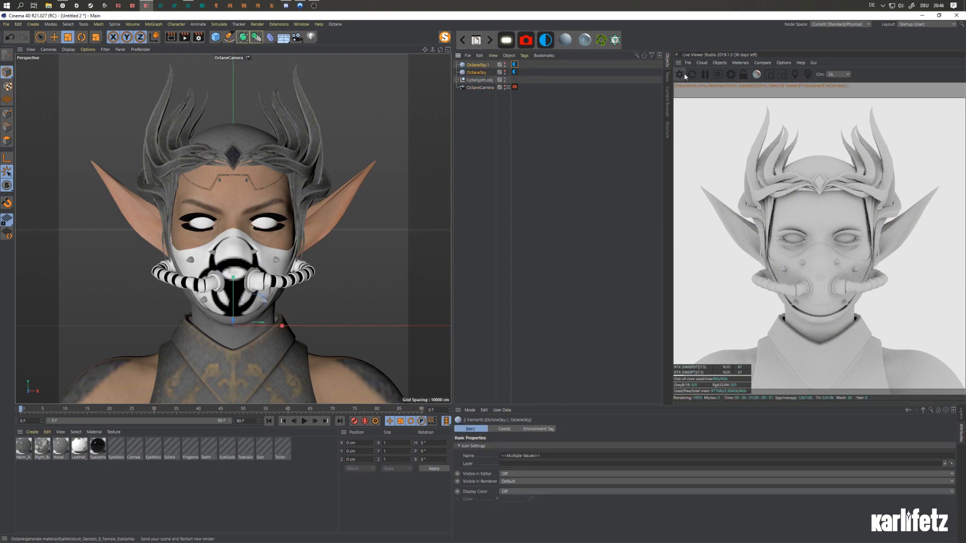
# Restart the Live Viewer render and rotate the OctaneSky.1 environment to about -0.19 in RotY
pyautogui.click(684, 75)
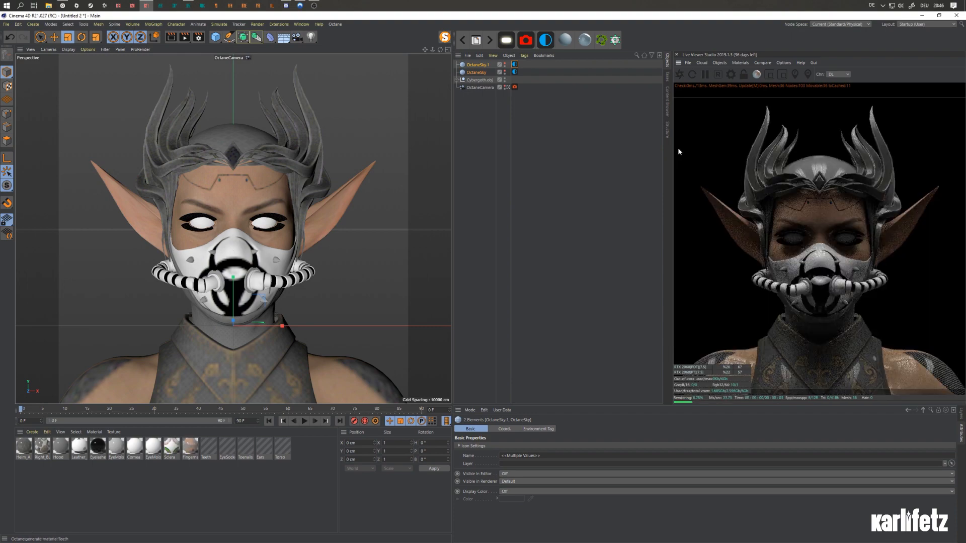
pyautogui.click(514, 65)
pyautogui.moveTo(729, 514); pyautogui.dragTo(690, 514)
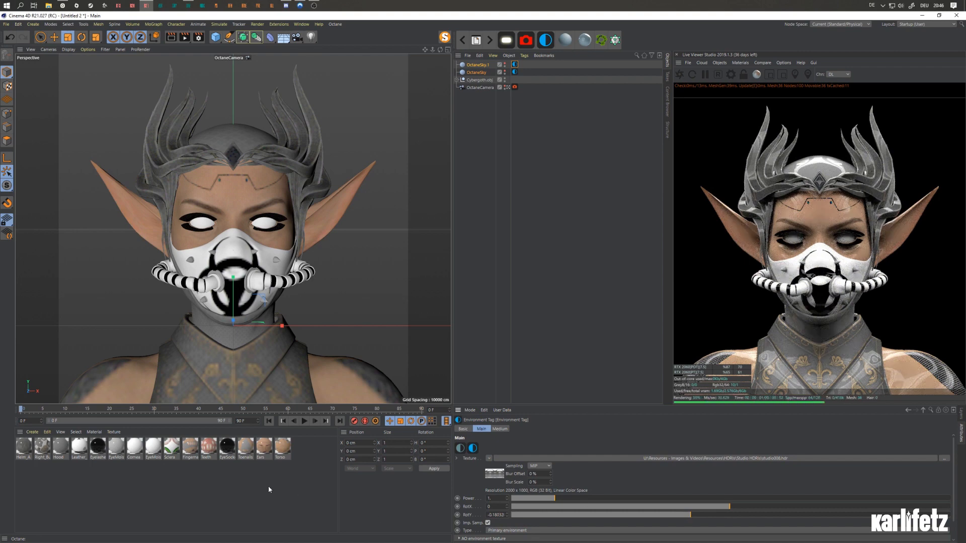
# Examine the EyeMoisture, Cornea and EyeMoisture_Genesis_8_Female_Eyelashes materials
pyautogui.click(153, 446)
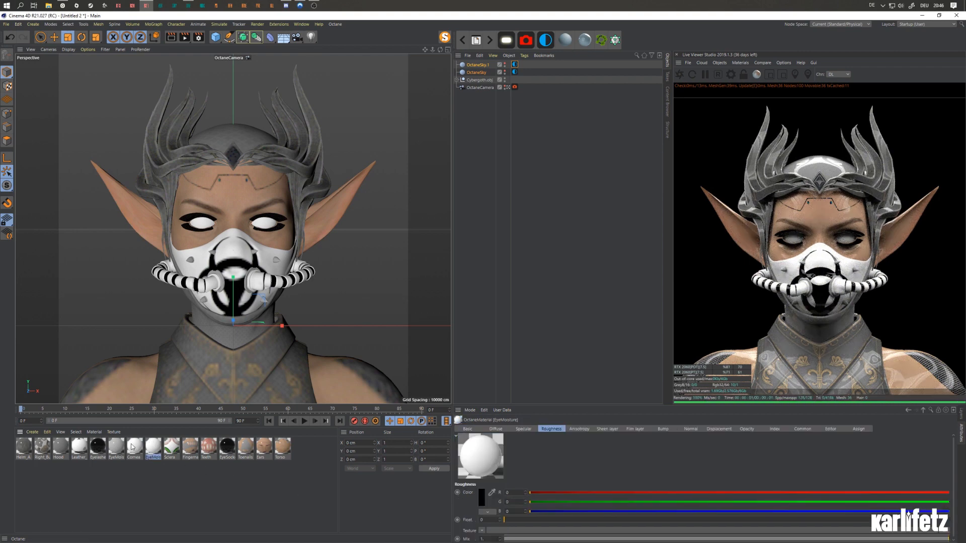
pyautogui.click(148, 471)
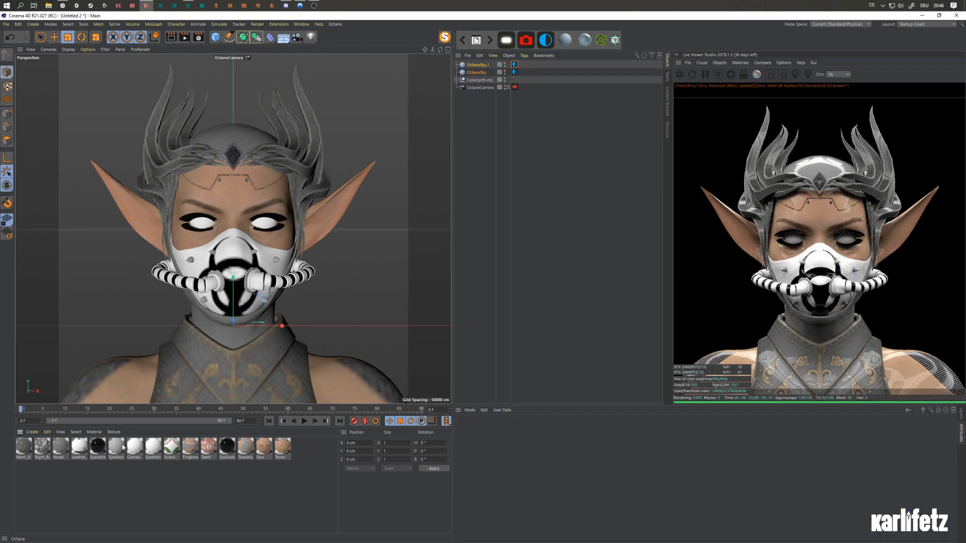
pyautogui.click(116, 446)
pyautogui.click(148, 447)
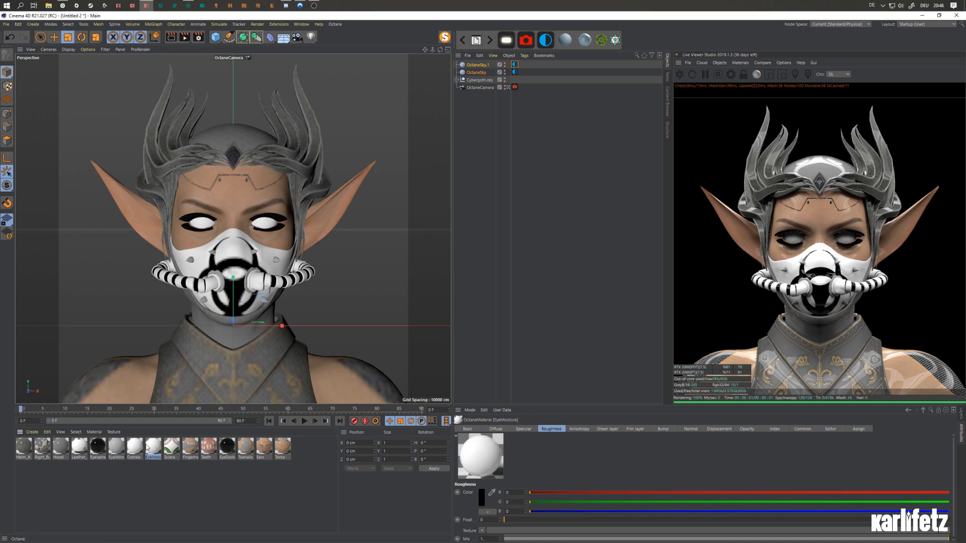
pyautogui.click(135, 447)
pyautogui.click(118, 447)
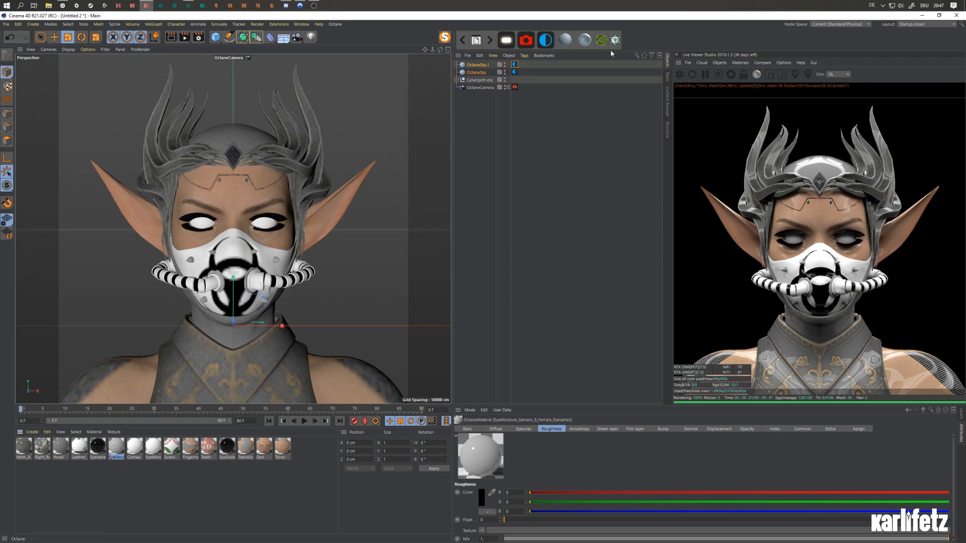
# Create a new Octane material of type Specular with Fake shadows enabled
pyautogui.click(585, 40)
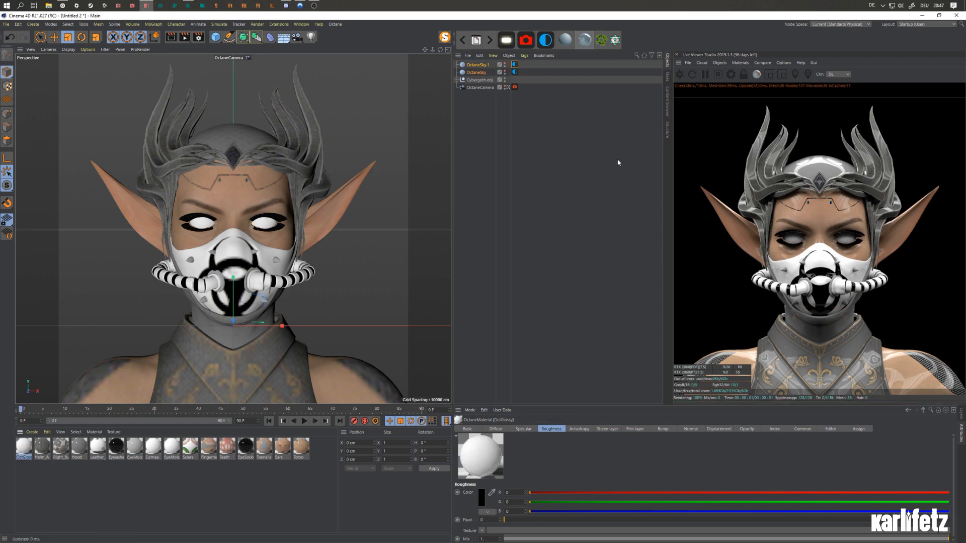
pyautogui.doubleClick(21, 451)
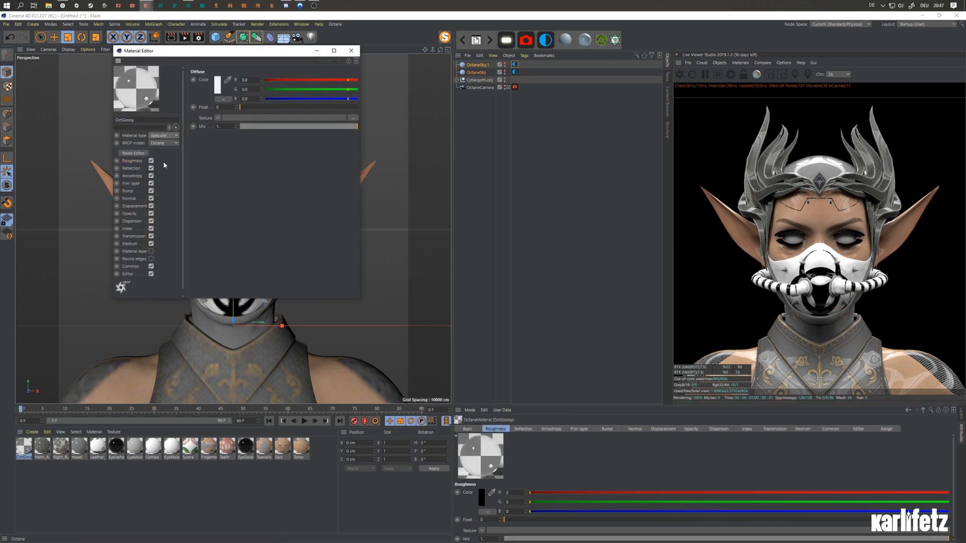
pyautogui.click(131, 266)
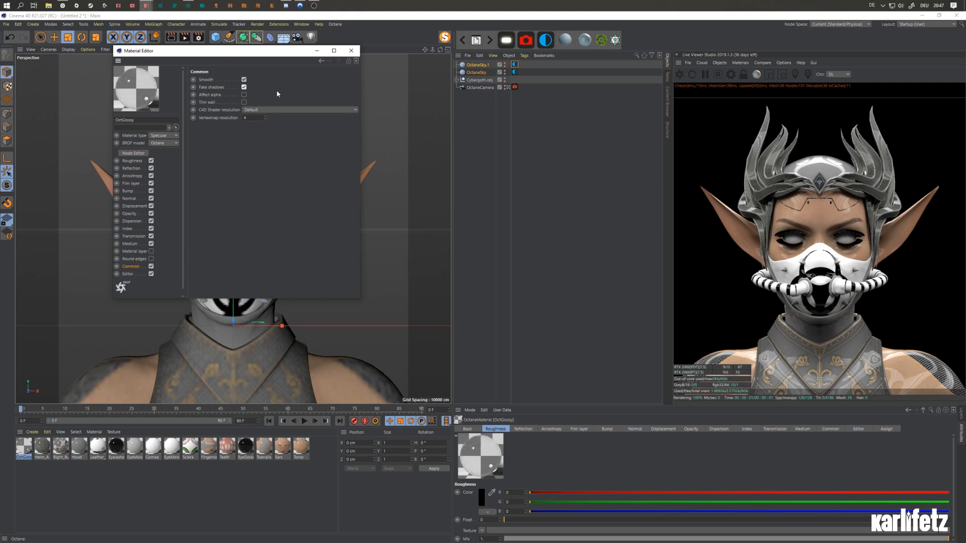
pyautogui.click(244, 87)
pyautogui.click(351, 52)
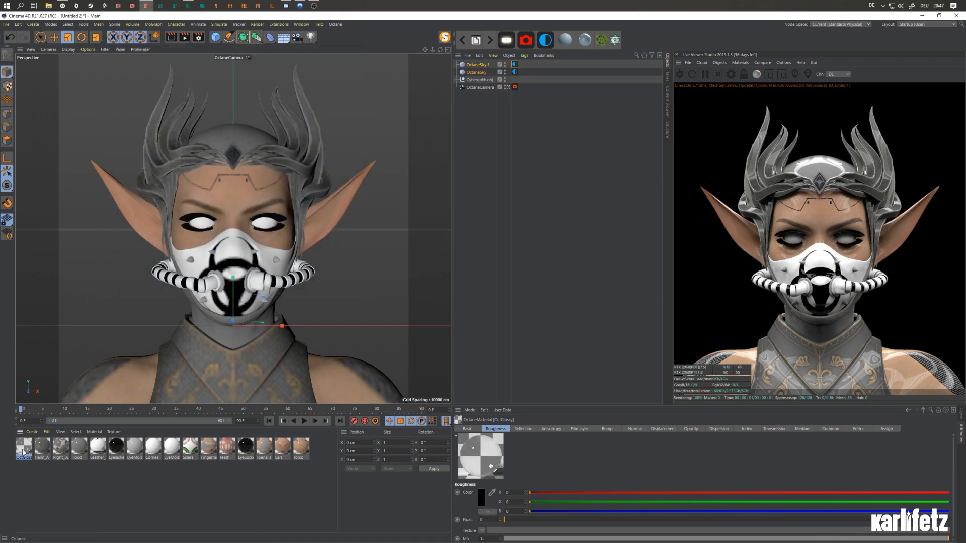
# Duplicate the new Octane material twice and replace the EyeMoisture, Cornea and EyeMoisture_Genesis_8_Female_Eyelashes materials with the three copies
pyautogui.keyDown('ctrl'); pyautogui.moveTo(22, 451); pyautogui.dragTo(19, 451); pyautogui.keyUp('ctrl')
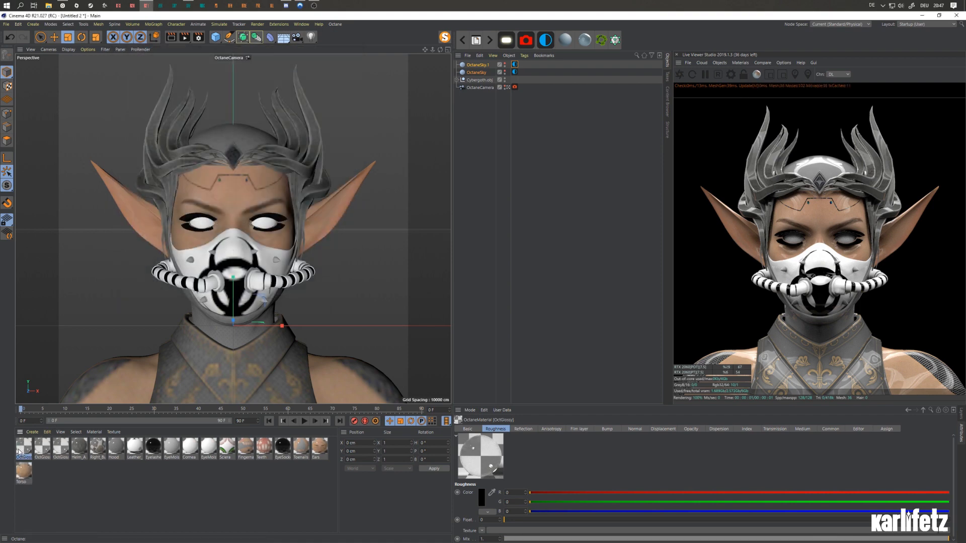
pyautogui.click(57, 456)
pyautogui.moveTo(60, 451); pyautogui.dragTo(190, 447)
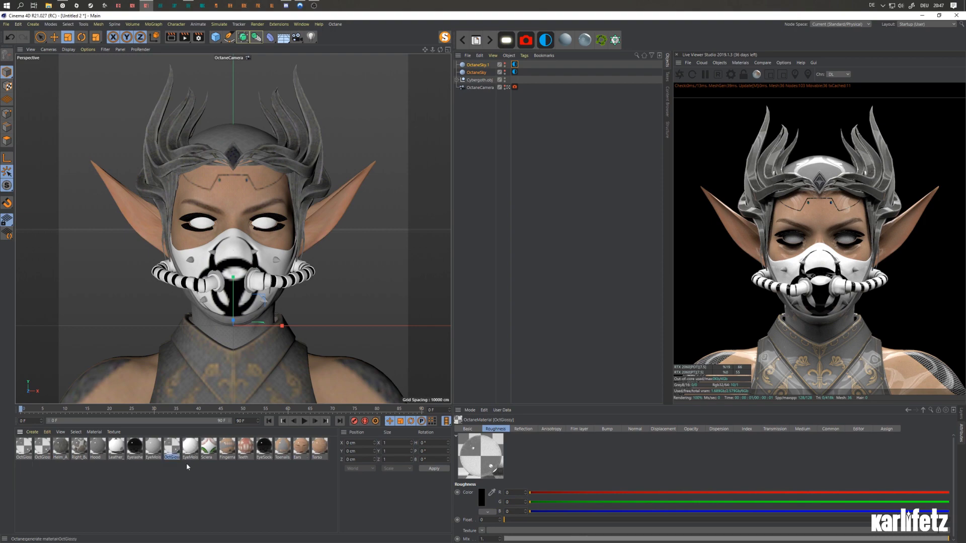
pyautogui.moveTo(46, 451); pyautogui.dragTo(191, 448)
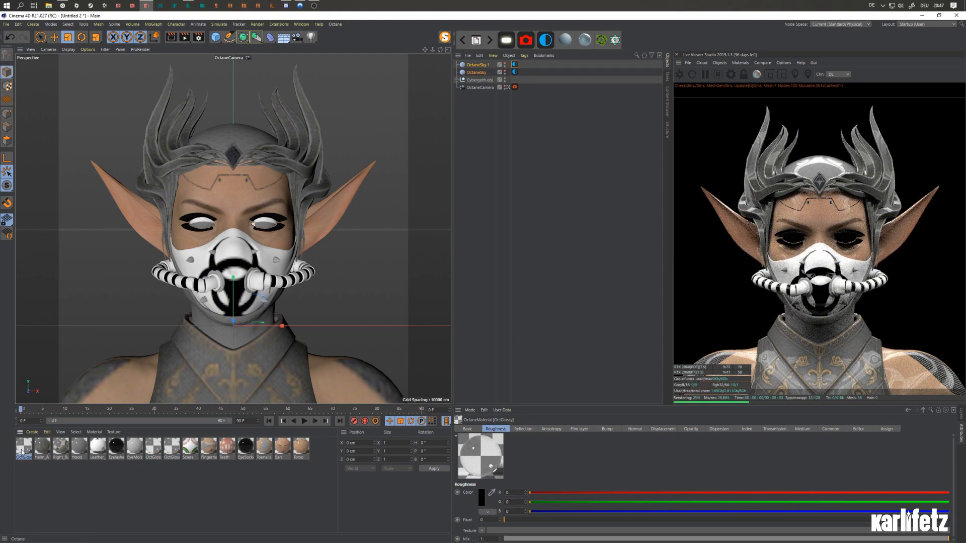
pyautogui.moveTo(115, 446); pyautogui.dragTo(134, 449)
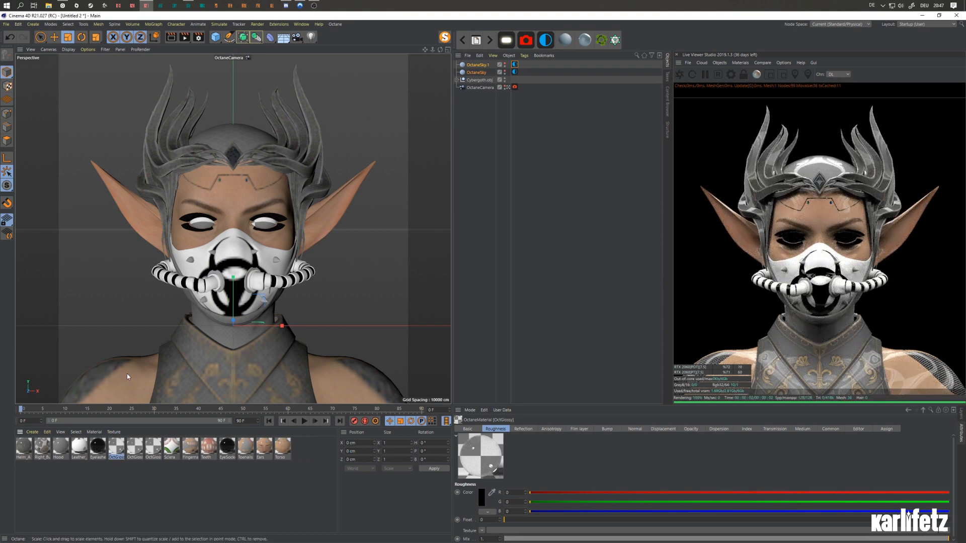
# Enable Fake shadows for all three Octane eye materials together
pyautogui.doubleClick(150, 447)
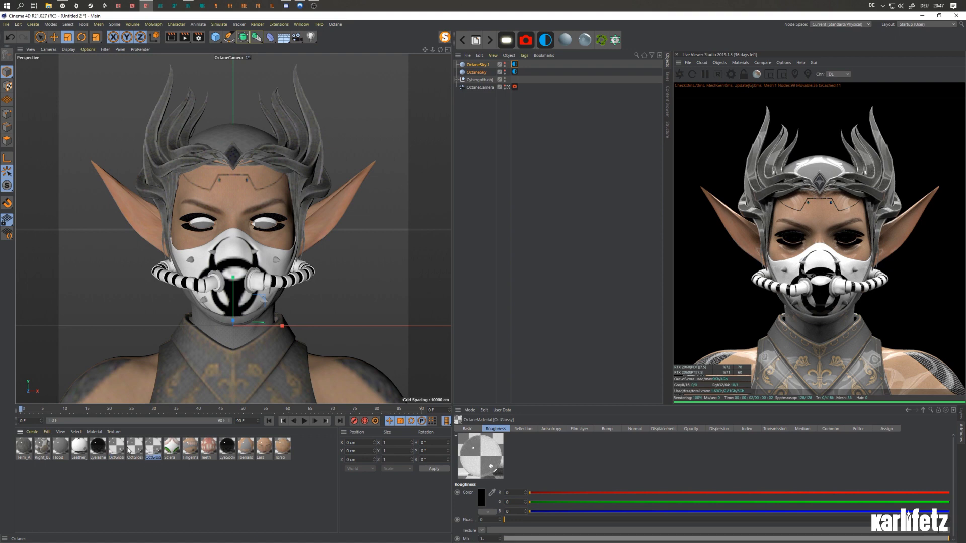
pyautogui.click(351, 50)
pyautogui.keyDown('shift'); pyautogui.click(117, 446); pyautogui.keyUp('shift')
pyautogui.click(830, 428)
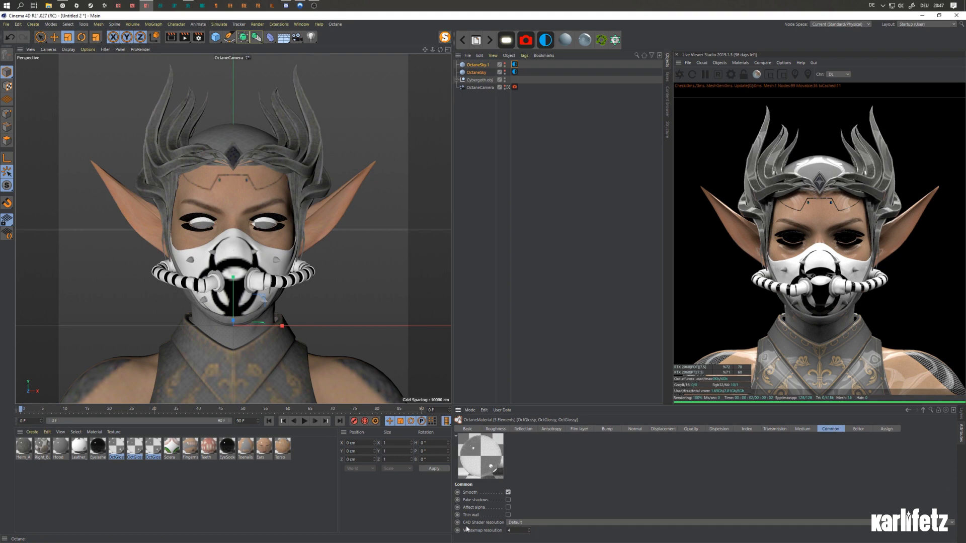
pyautogui.click(507, 500)
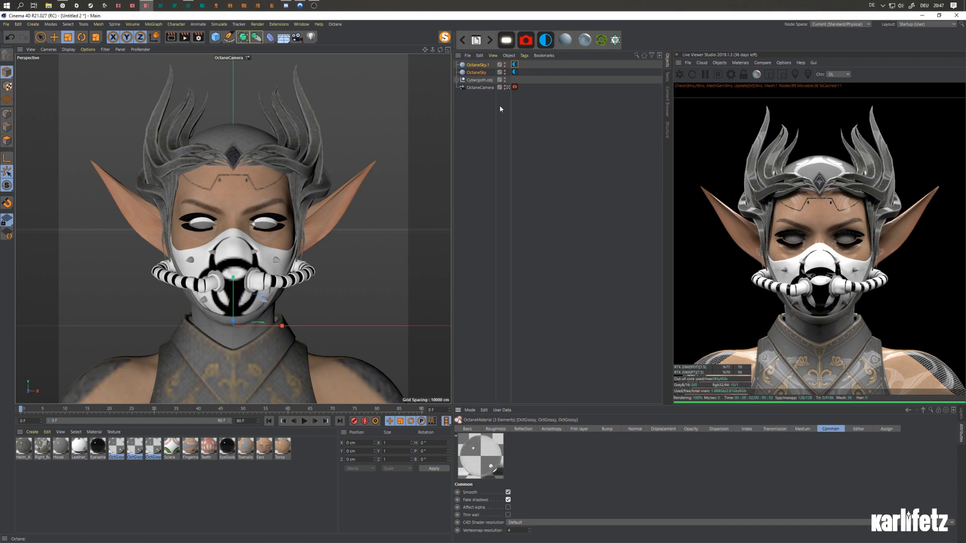
# Delete the Legs, Arms, Fingernails and Toenails objects from the Cybergoth.obj hierarchy
pyautogui.click(457, 79)
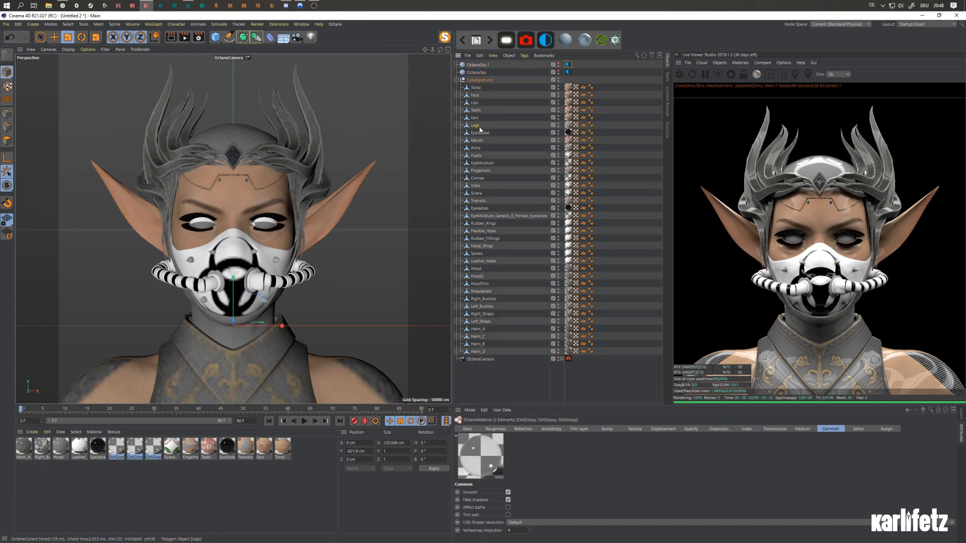
pyautogui.click(493, 125)
pyautogui.press('Delete')
pyautogui.click(491, 140)
pyautogui.press('Delete')
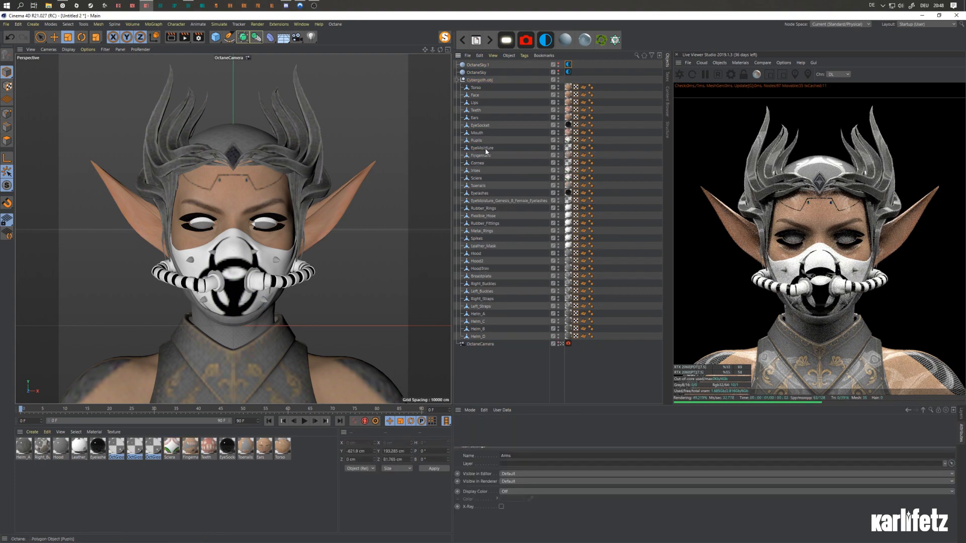
pyautogui.click(487, 156)
pyautogui.press('Delete')
pyautogui.click(490, 178)
pyautogui.press('Delete')
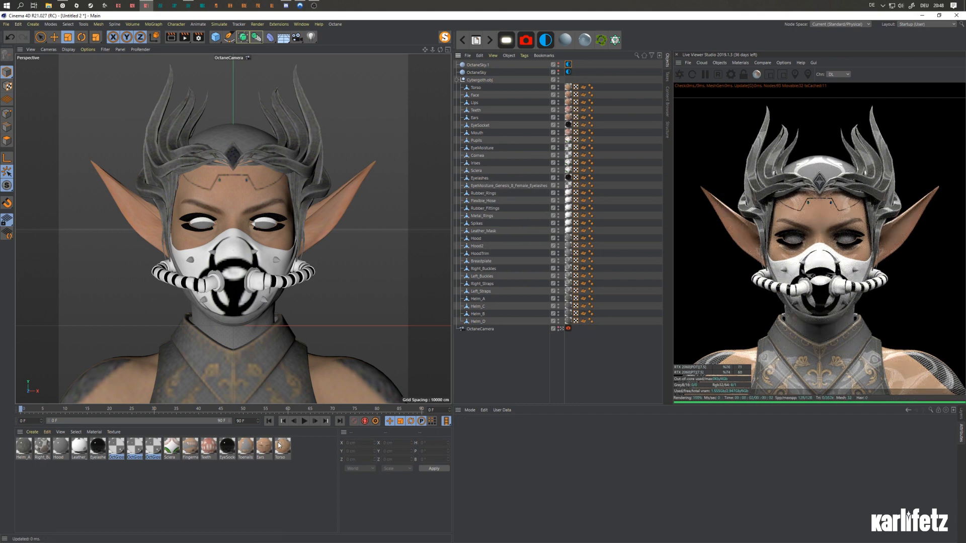
# Switch to the finished Cybergoth.c4d project and expand the DAZ Character hierarchy
pyautogui.click(466, 43)
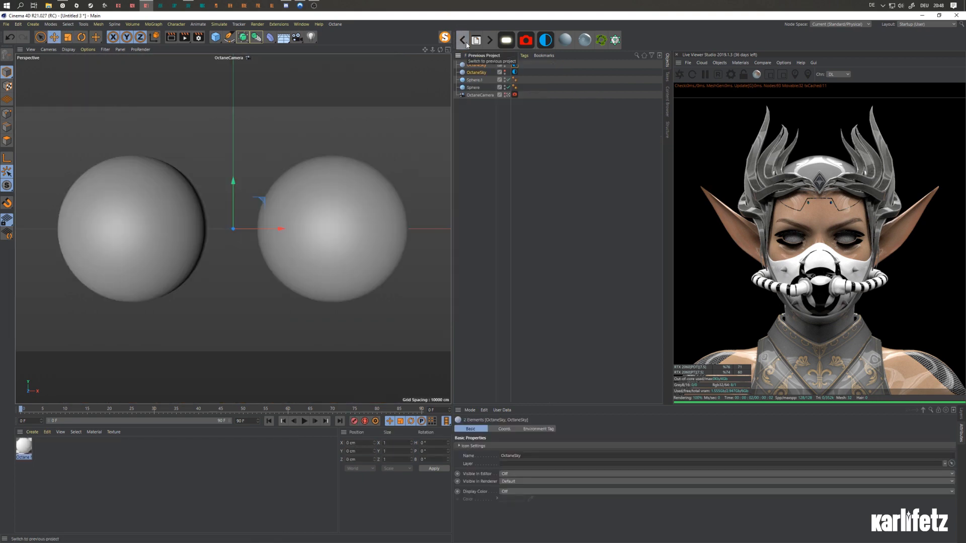
pyautogui.click(467, 44)
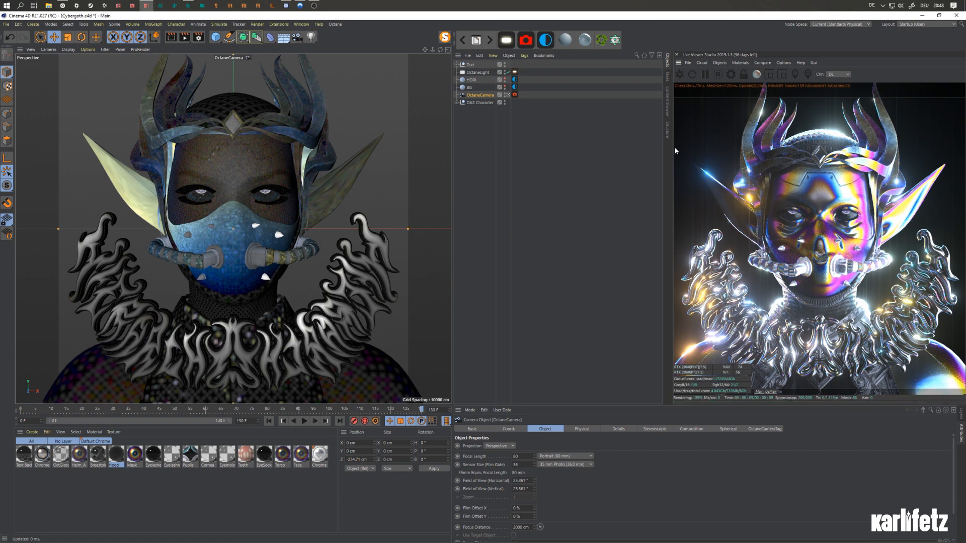
pyautogui.click(456, 102)
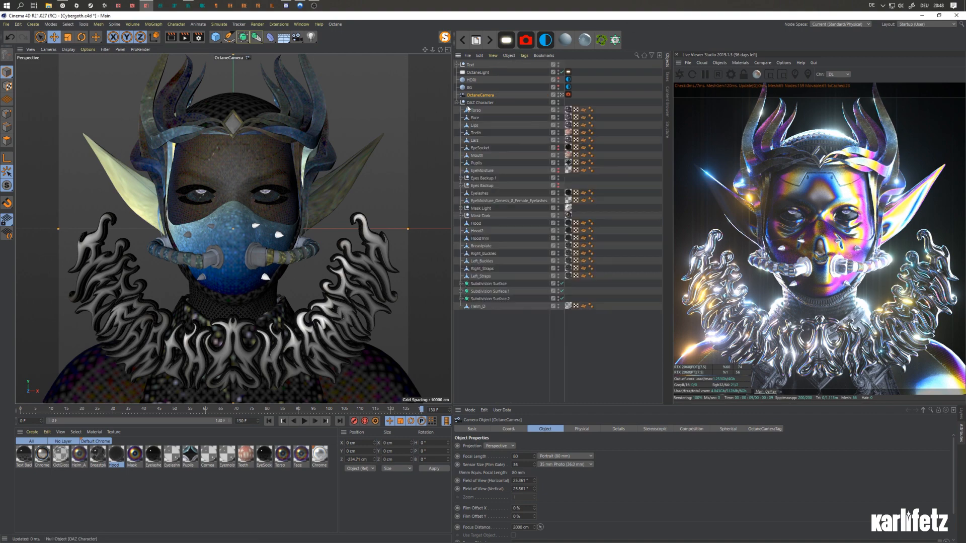
# Make the Eyes Backup.1 group visible and rotate its Irises object to a pitch of 42°
pyautogui.click(490, 185)
pyautogui.click(486, 178)
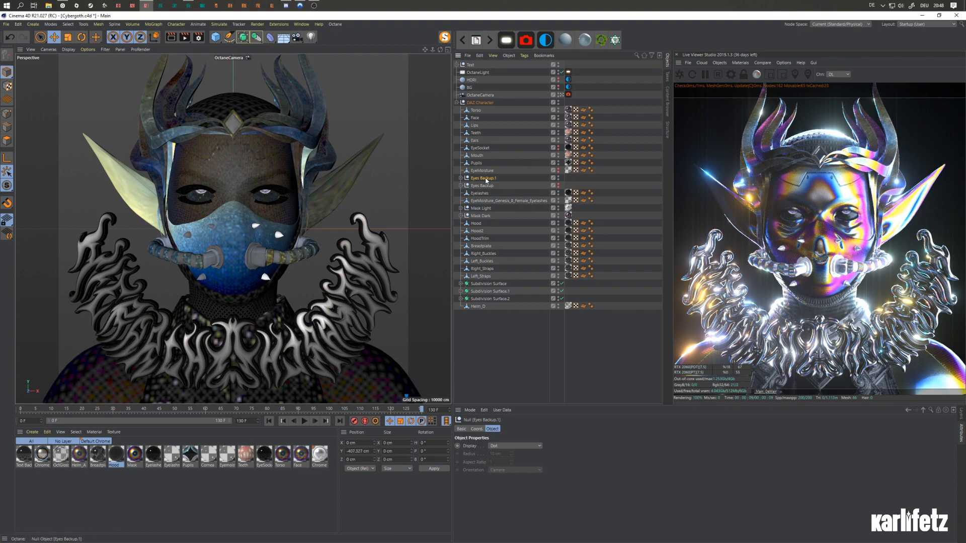
pyautogui.click(461, 179)
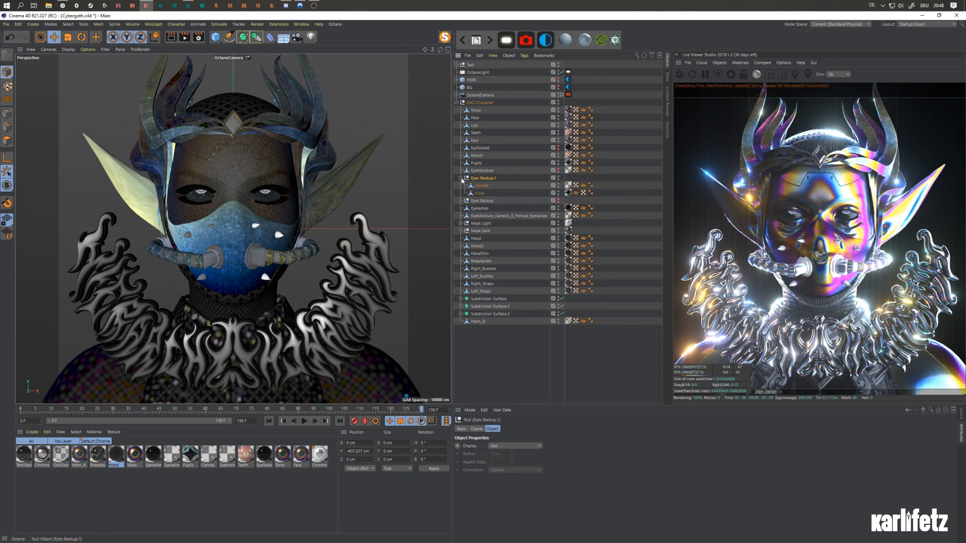
pyautogui.click(481, 185)
pyautogui.click(479, 193)
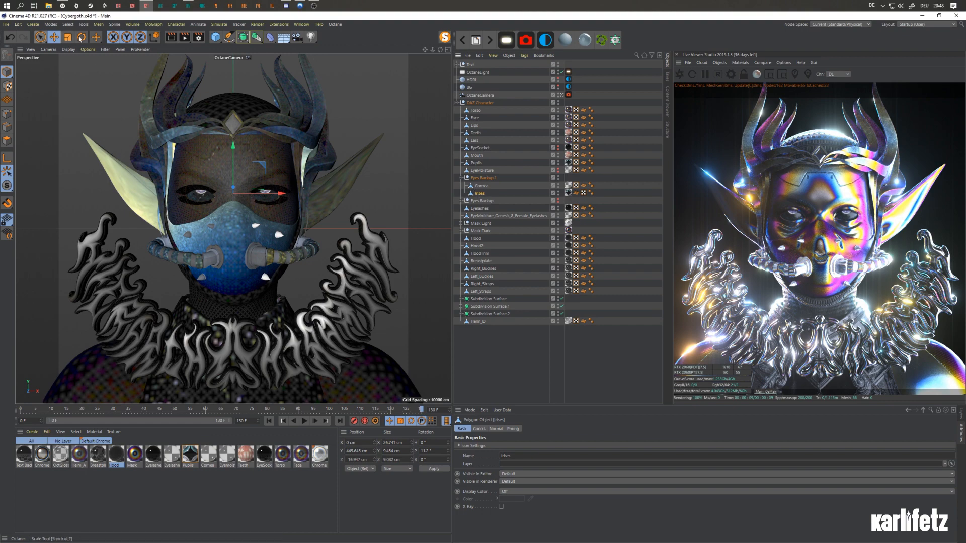
pyautogui.press('r')
pyautogui.moveTo(234, 177); pyautogui.dragTo(234, 237)
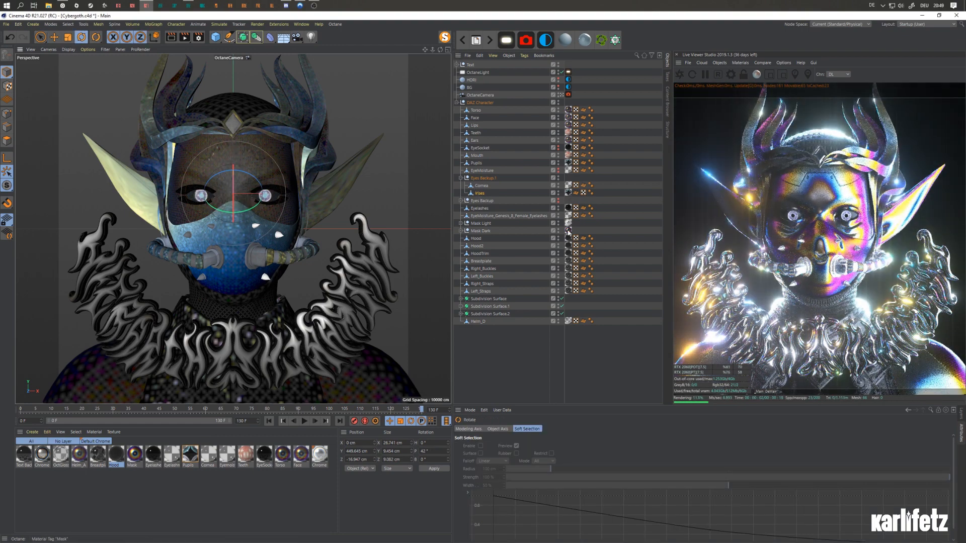
# Disable post processing in the OctaneCamera's Octane camera tag
pyautogui.click(569, 95)
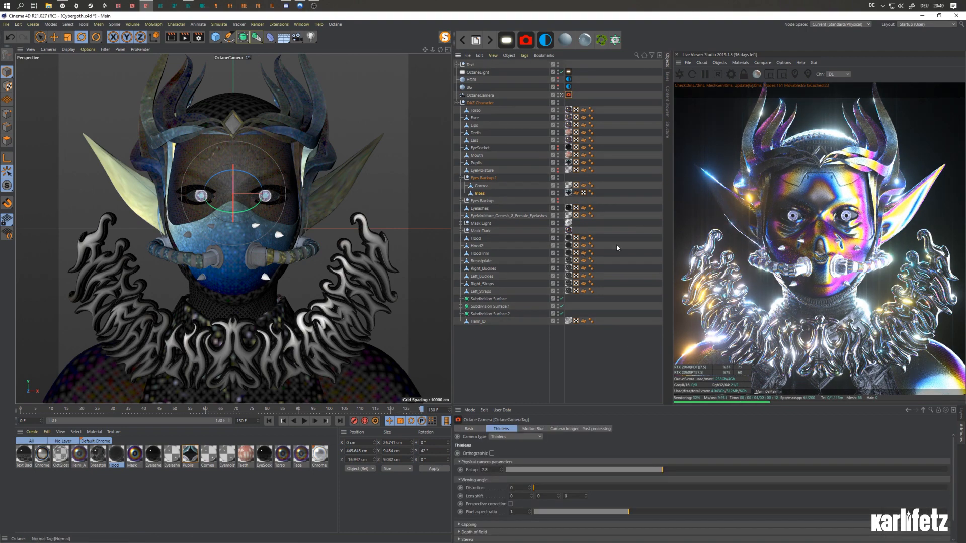
pyautogui.click(589, 429)
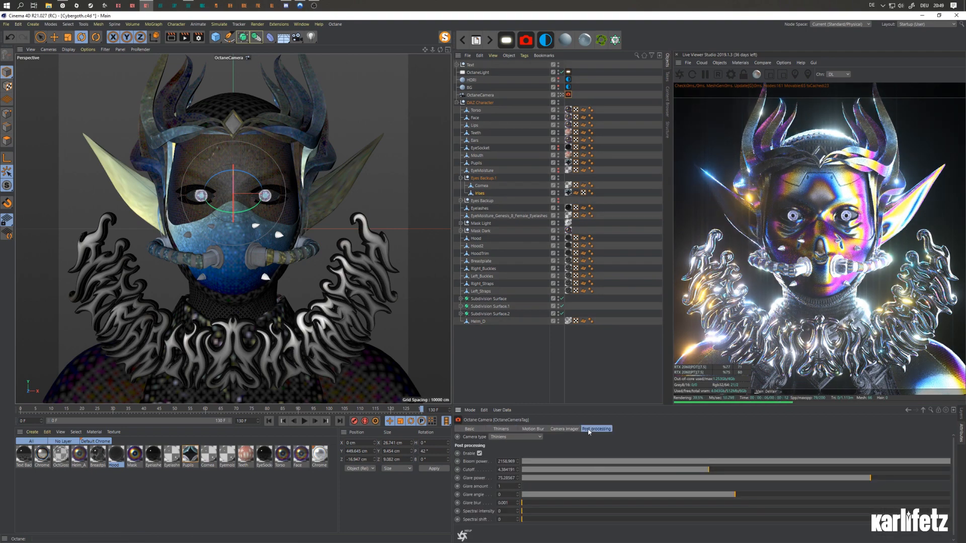
pyautogui.click(480, 453)
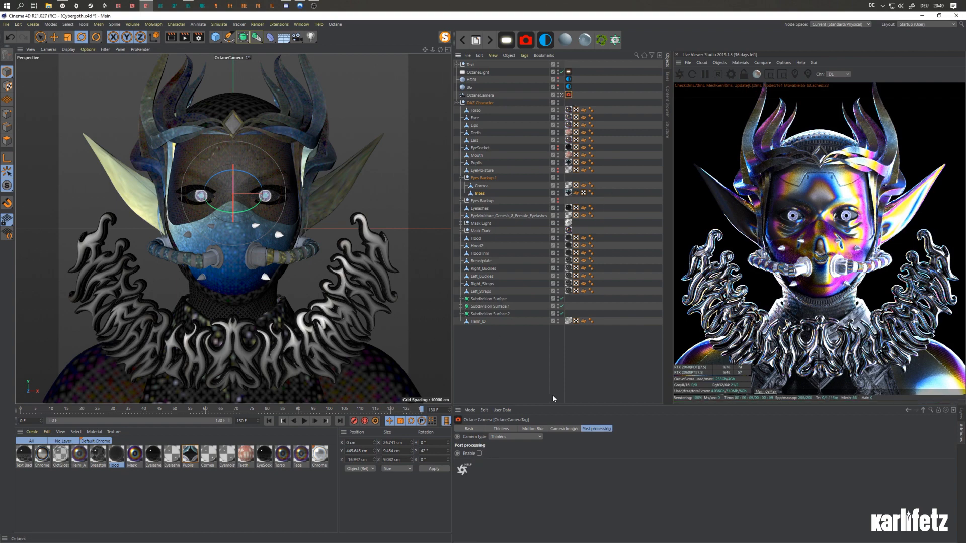
# Examine the OctaneCamera's focal length, its Spectral AI denoiser options and the denoiser options in Octane Settings
pyautogui.click(479, 94)
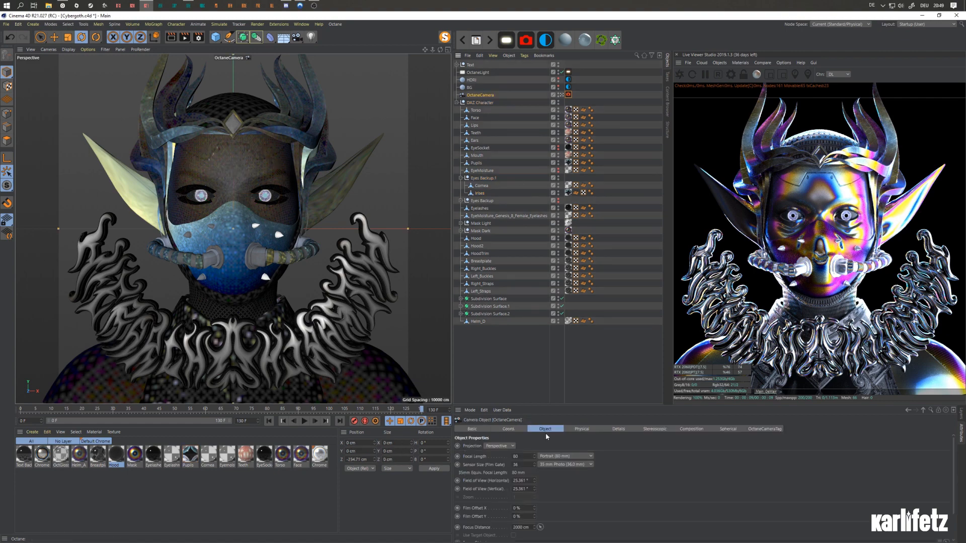
pyautogui.click(515, 456)
pyautogui.click(569, 95)
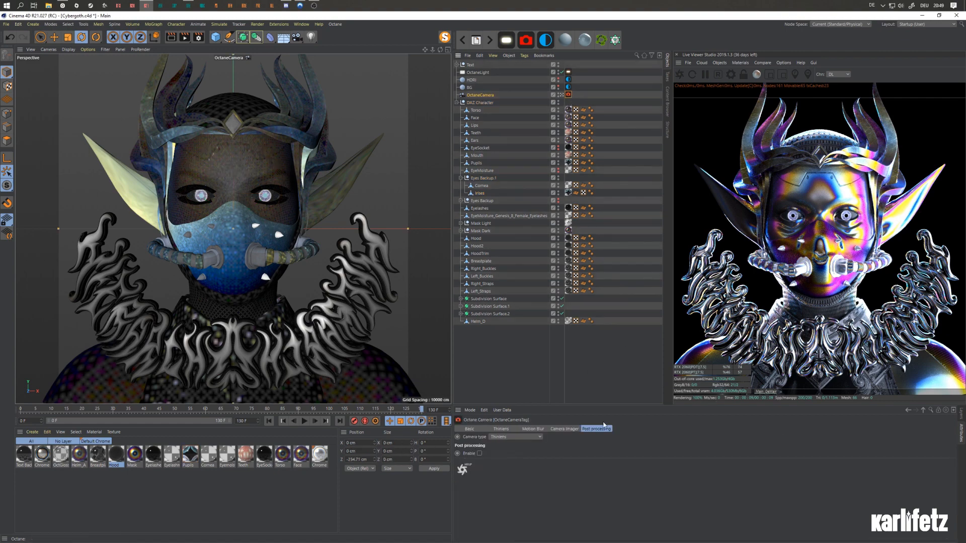
pyautogui.click(571, 429)
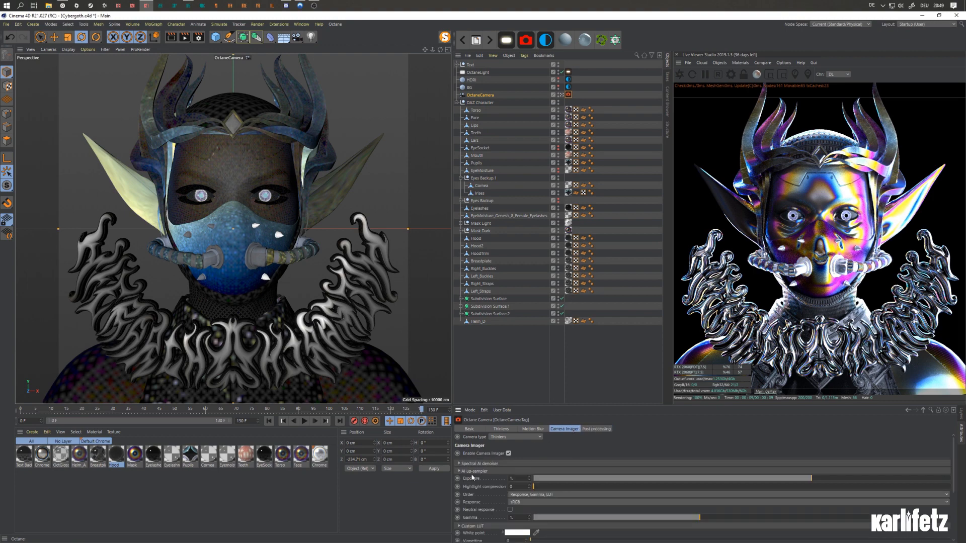
pyautogui.click(458, 464)
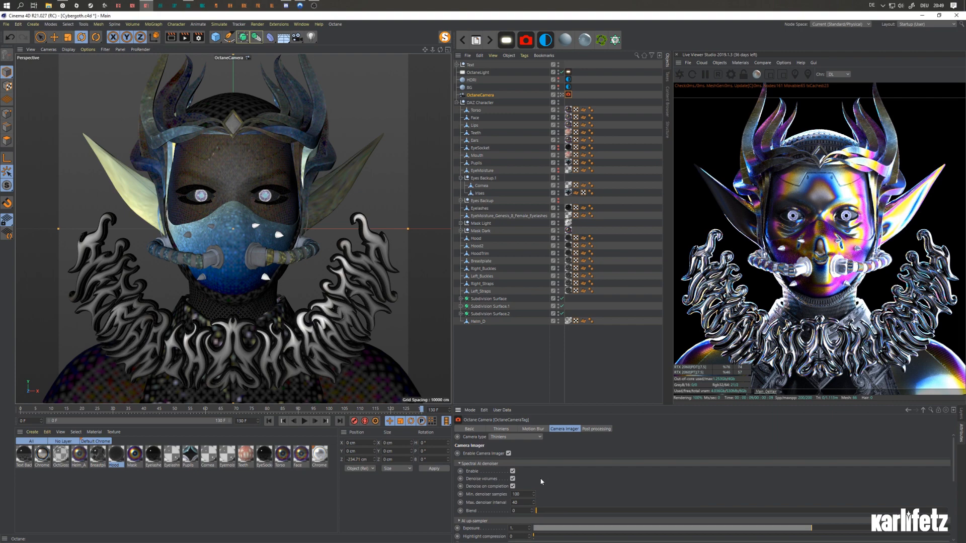
pyautogui.click(334, 25)
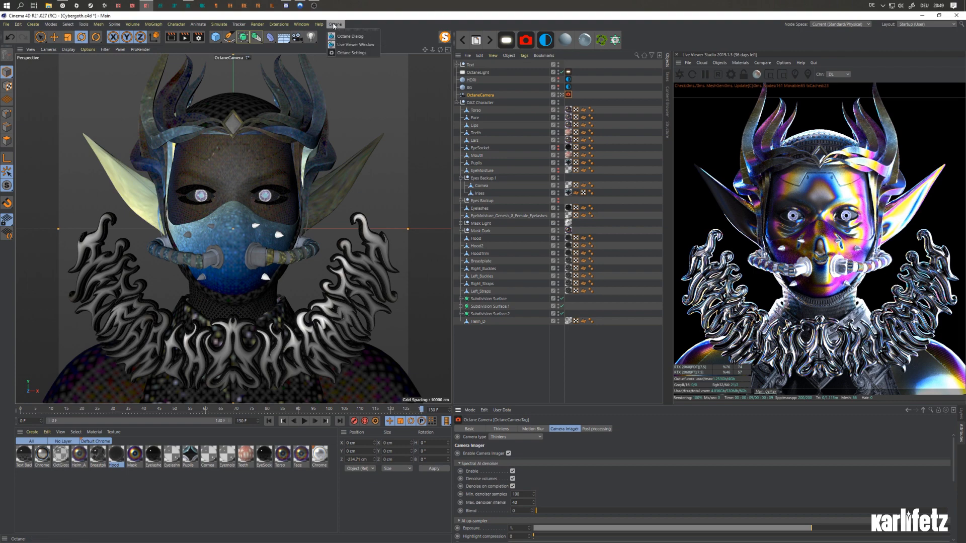
pyautogui.click(351, 53)
pyautogui.click(32, 37)
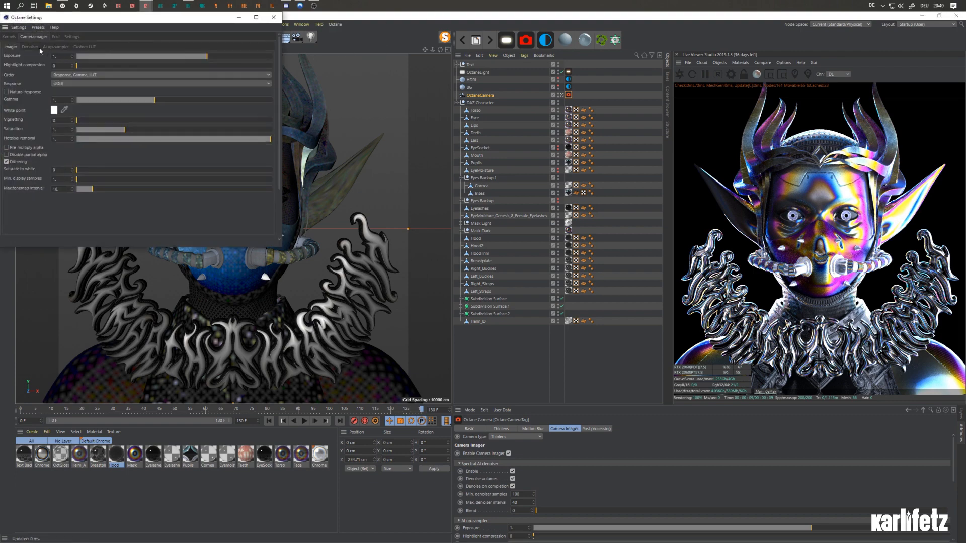
pyautogui.click(30, 47)
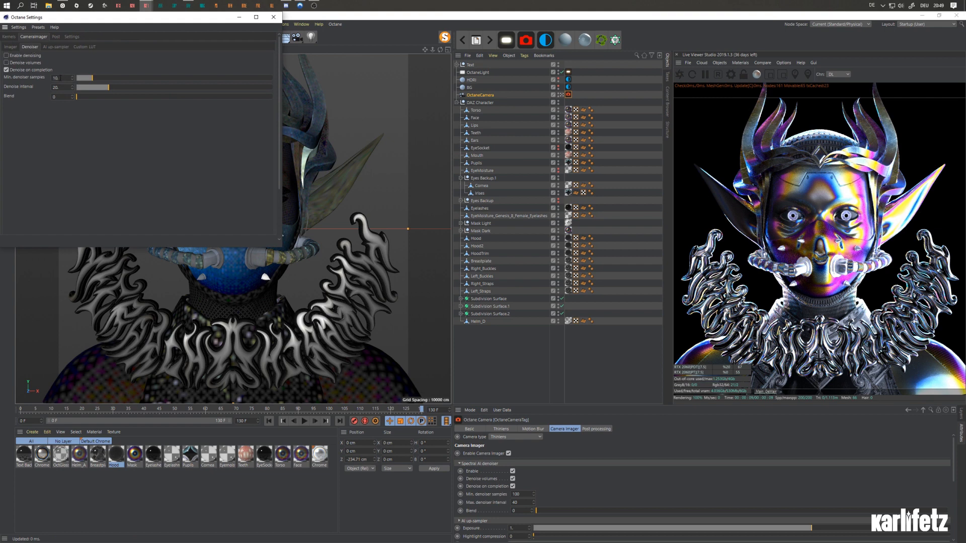
pyautogui.click(274, 18)
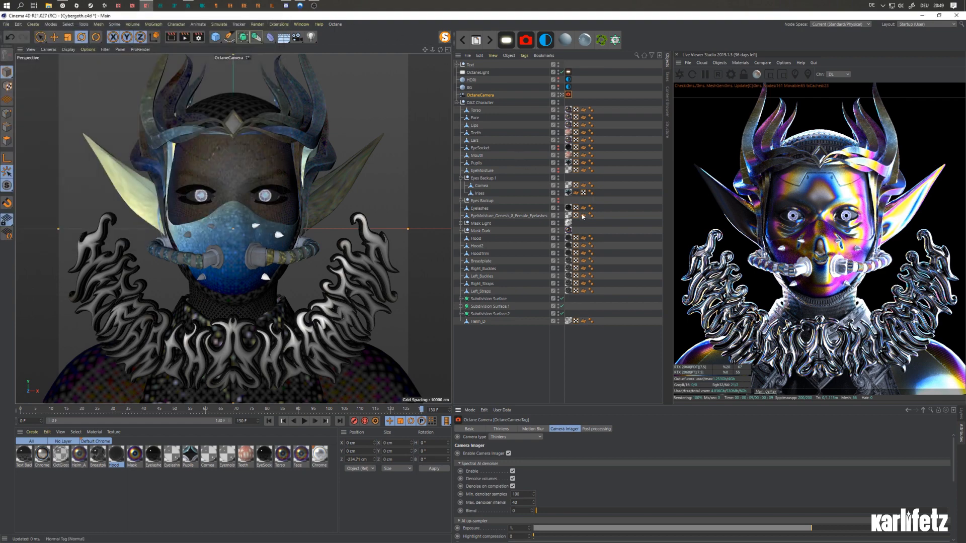
# Collapse the DAZ Character hierarchy and examine the ImageTexture nodes in the Face material's Octane node graph
pyautogui.click(456, 102)
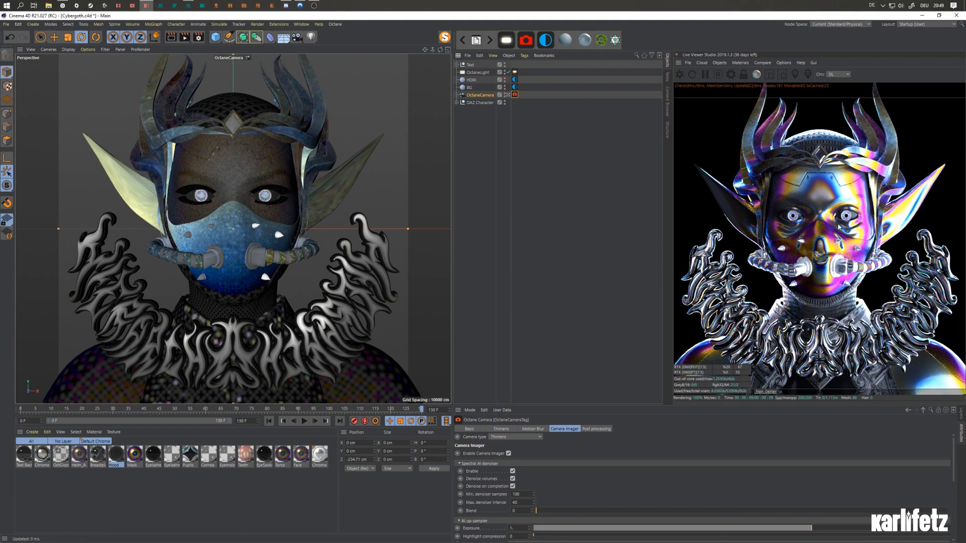
pyautogui.click(302, 456)
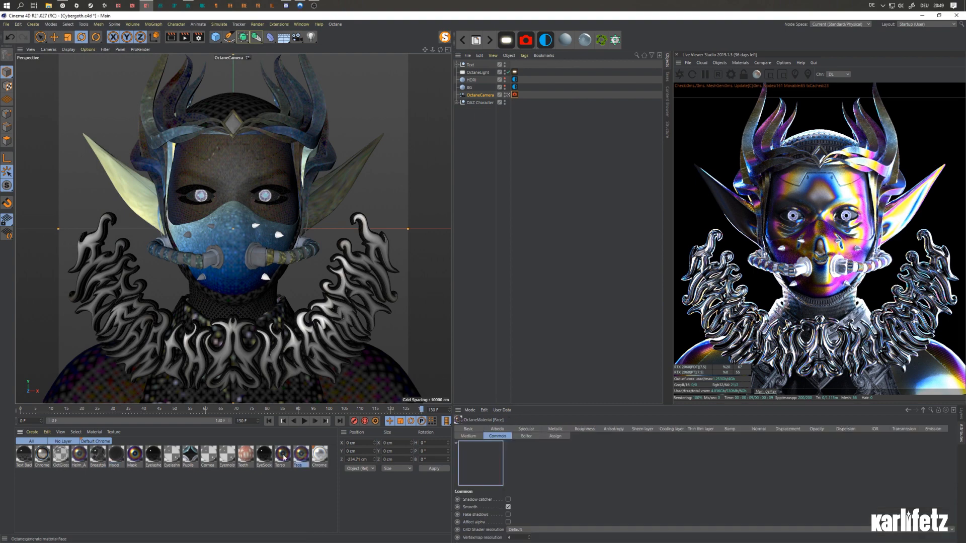
pyautogui.doubleClick(302, 456)
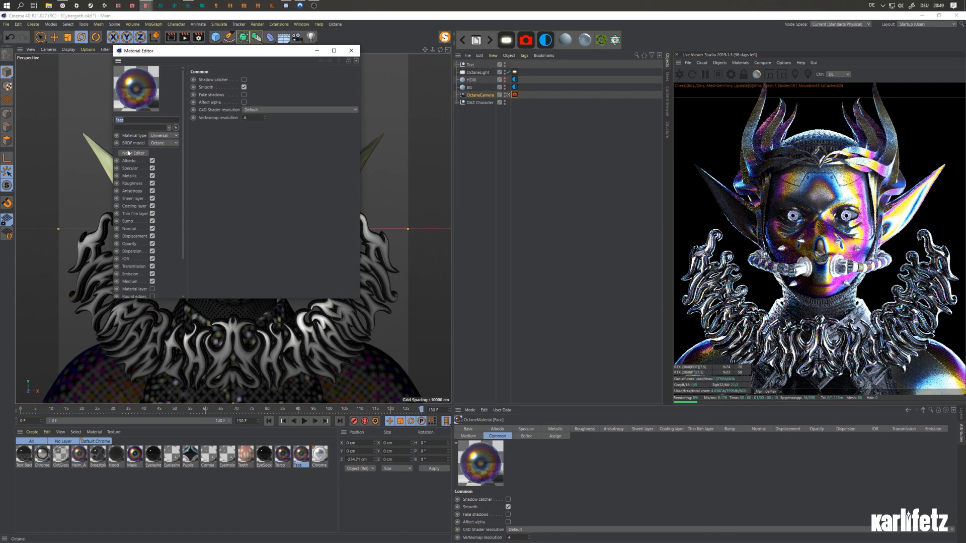
pyautogui.click(133, 153)
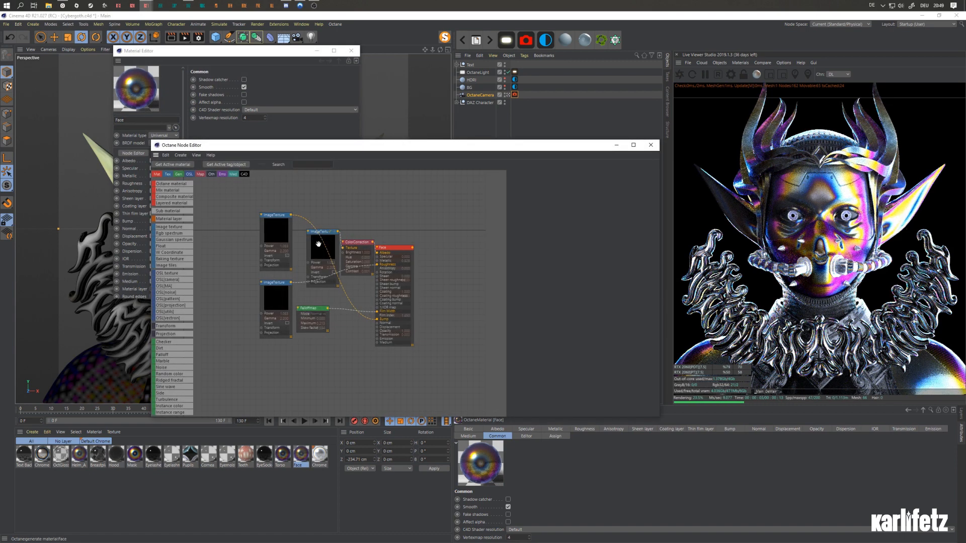
pyautogui.moveTo(312, 249); pyautogui.dragTo(305, 249)
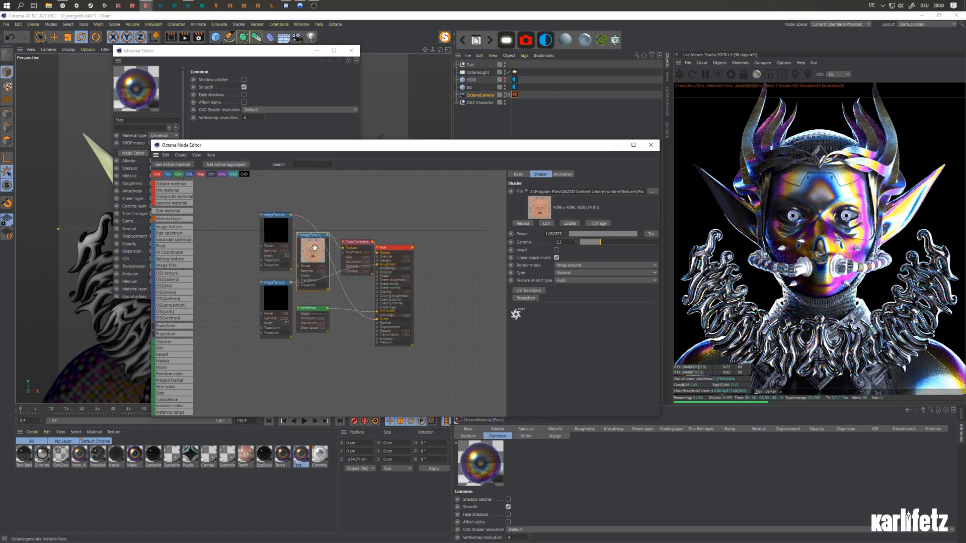
pyautogui.moveTo(277, 230); pyautogui.dragTo(275, 236)
pyautogui.moveTo(276, 297); pyautogui.dragTo(274, 298)
pyautogui.click(316, 233)
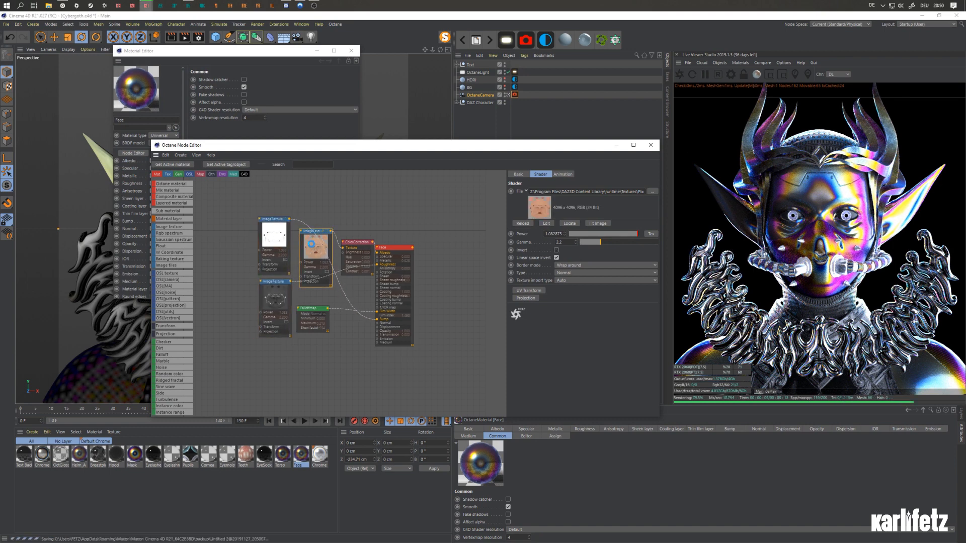
pyautogui.click(275, 233)
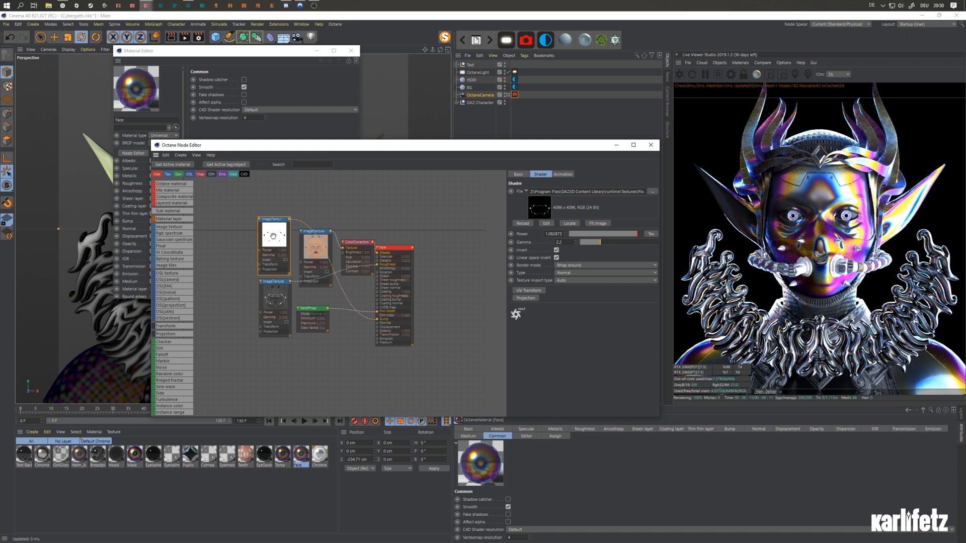
# Examine the Venus500 face texture files available for the Face material's inverted ImageTexture node without replacing the loaded one
pyautogui.moveTo(271, 237); pyautogui.dragTo(273, 235)
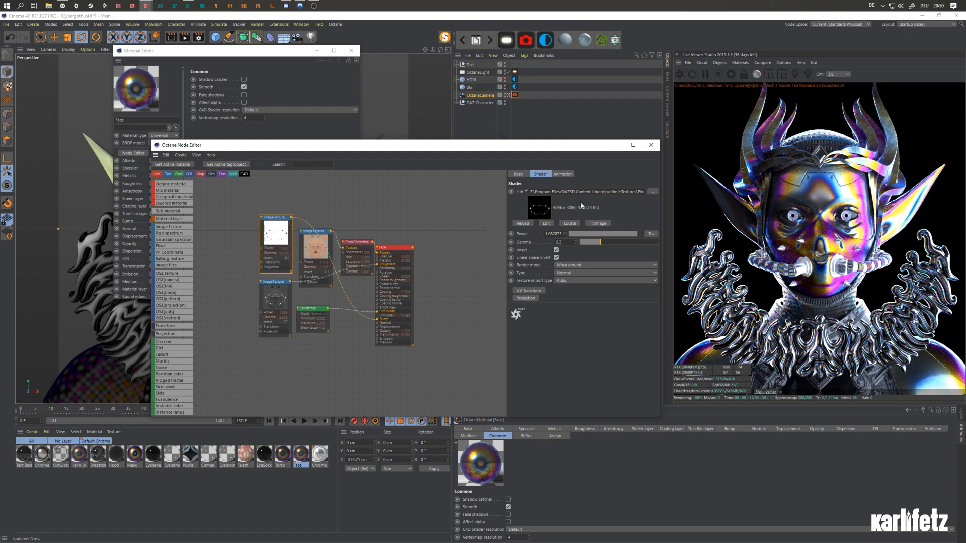
pyautogui.click(652, 193)
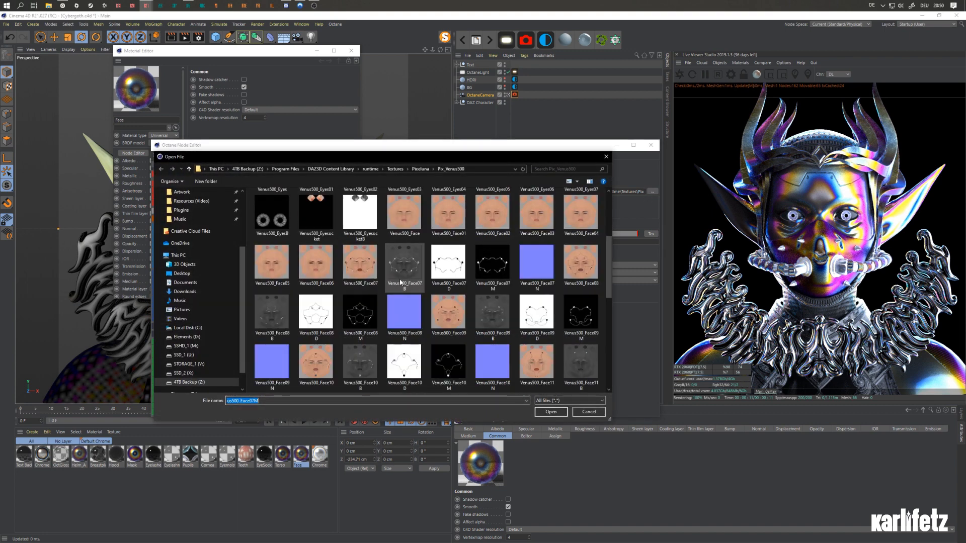
pyautogui.click(487, 272)
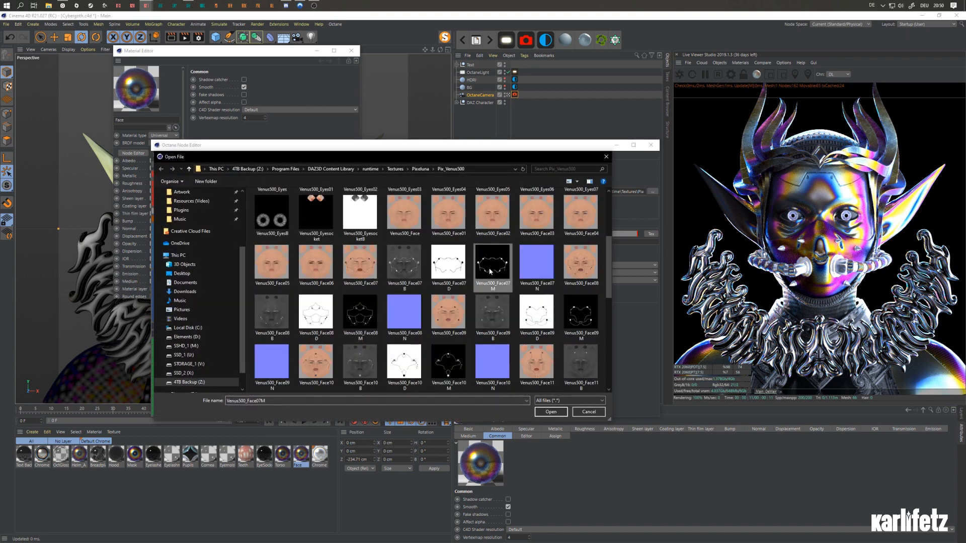
pyautogui.click(588, 412)
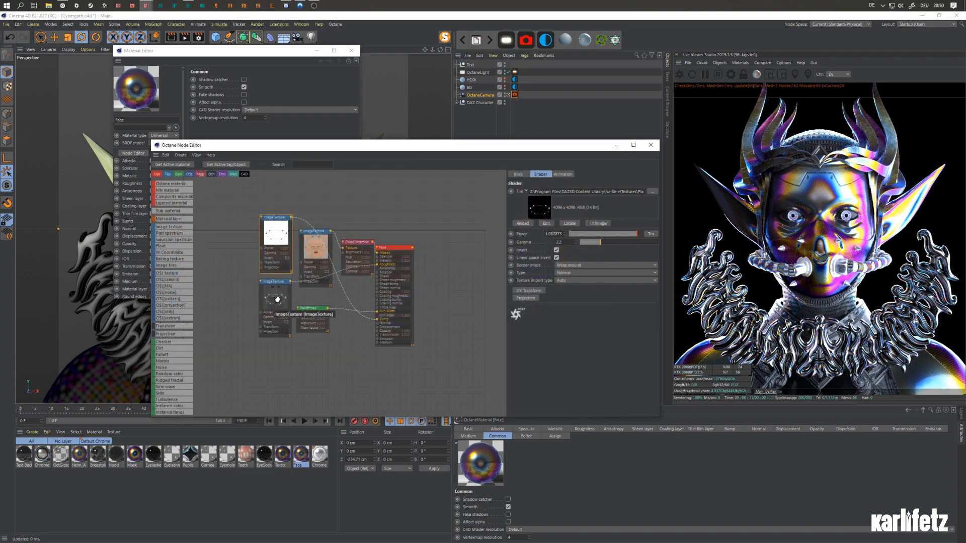
# Try the Glossy material type on the Face material and switch it back to Universal
pyautogui.moveTo(390, 251); pyautogui.dragTo(409, 250)
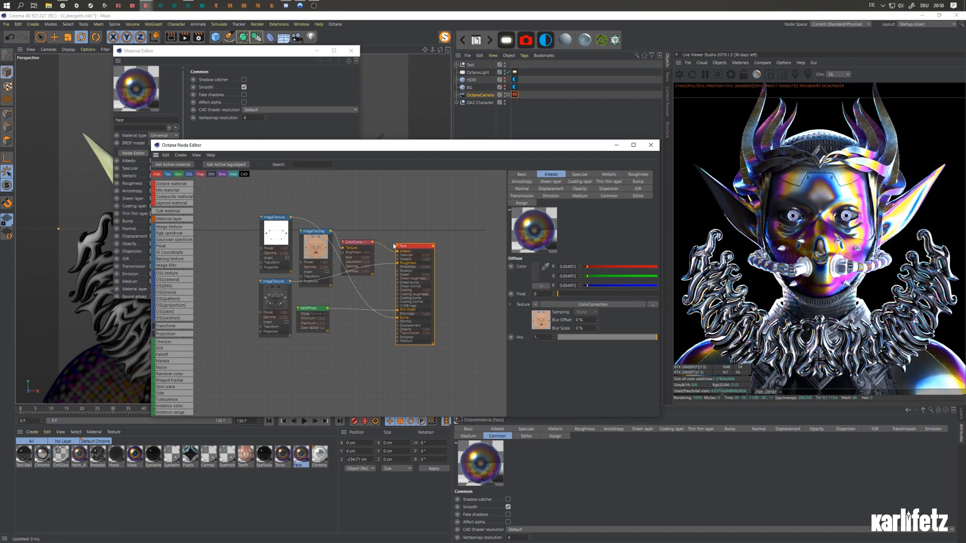
pyautogui.click(522, 174)
pyautogui.click(571, 284)
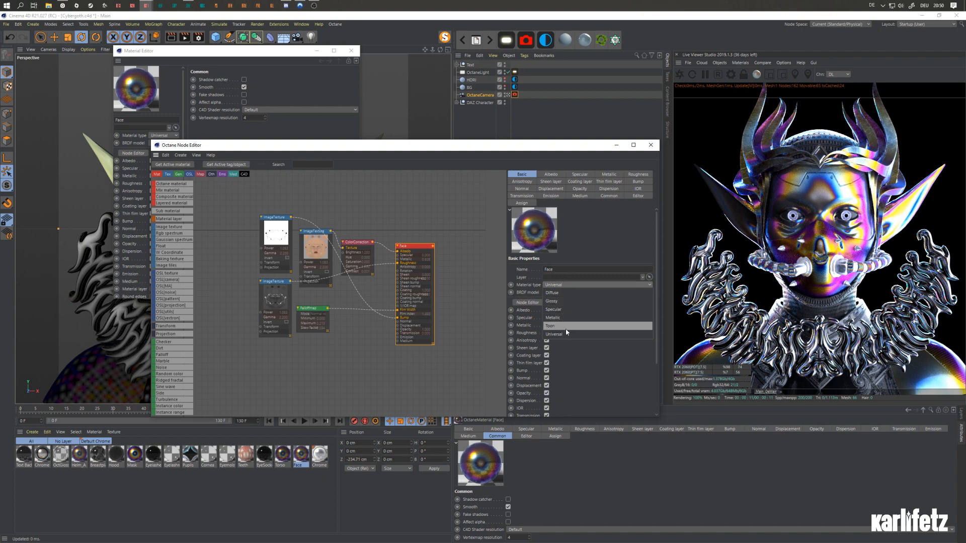
pyautogui.click(566, 300)
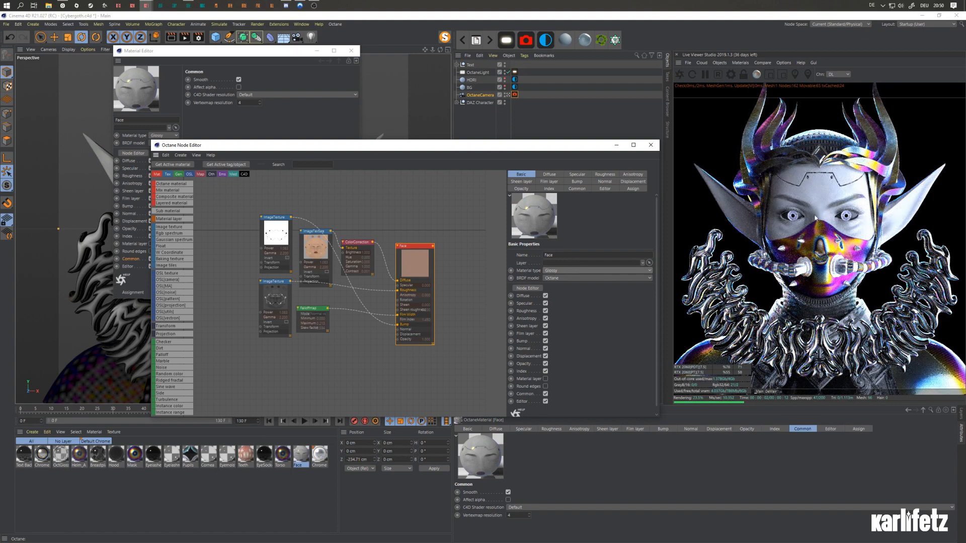
pyautogui.click(566, 271)
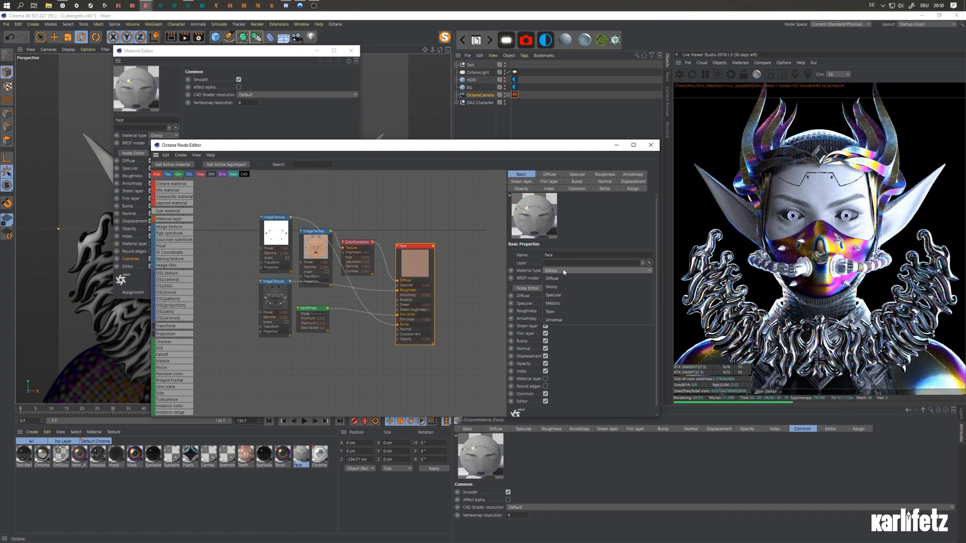
pyautogui.click(560, 319)
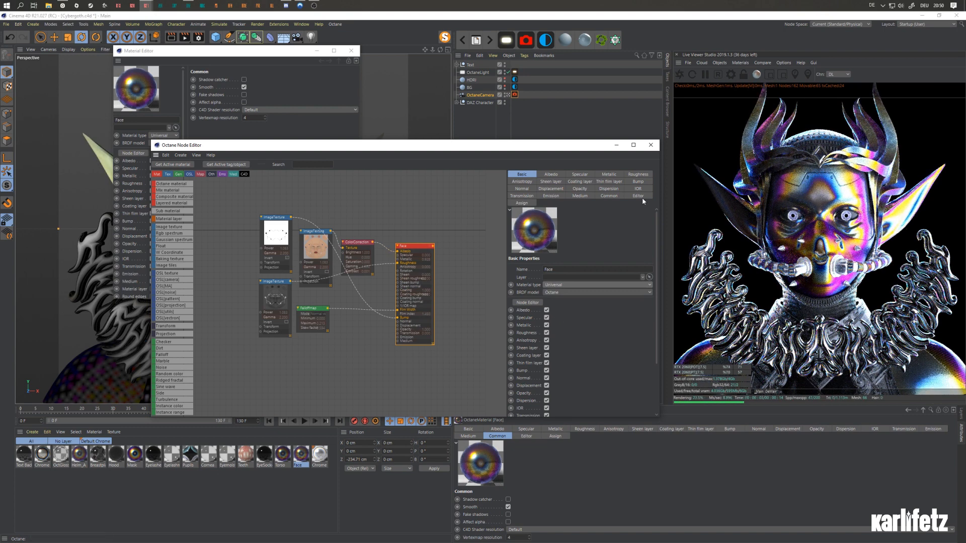
# Try the Face material with its Metallic float at 0 and undo that change
pyautogui.click(609, 175)
pyautogui.moveTo(598, 268); pyautogui.dragTo(515, 272)
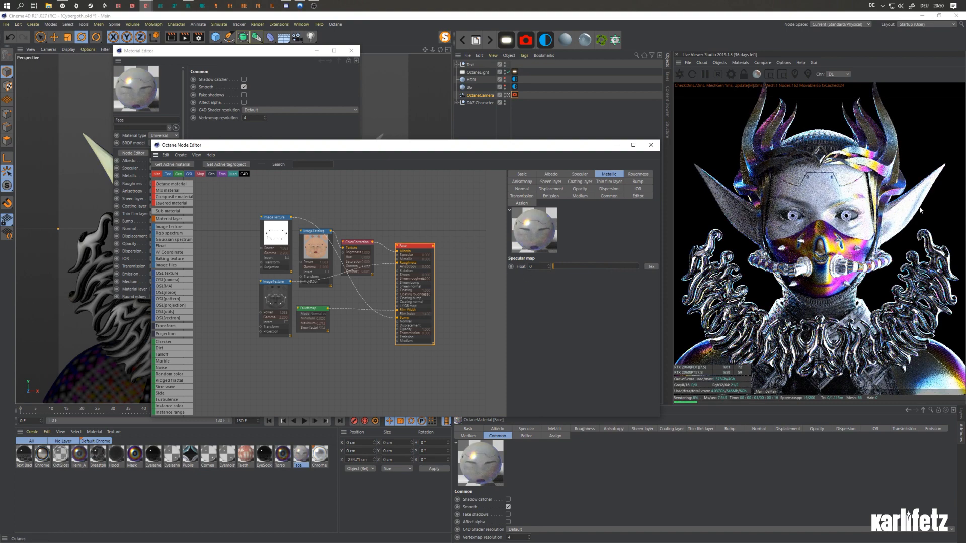
pyautogui.hotkey('ctrl', 'z')
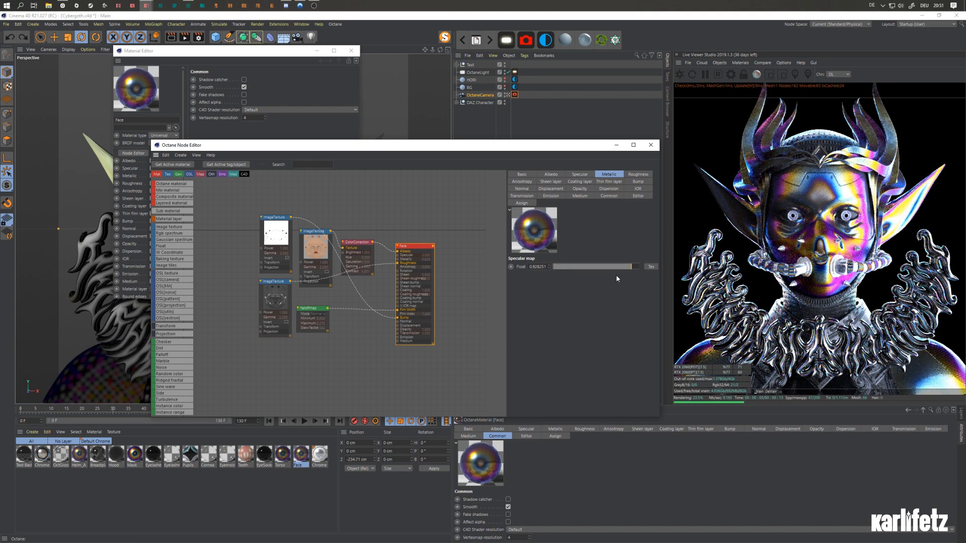
# Close the Face material's editors, switch to the two-sphere test project and render it in the Live Viewer
pyautogui.moveTo(304, 308); pyautogui.dragTo(342, 309)
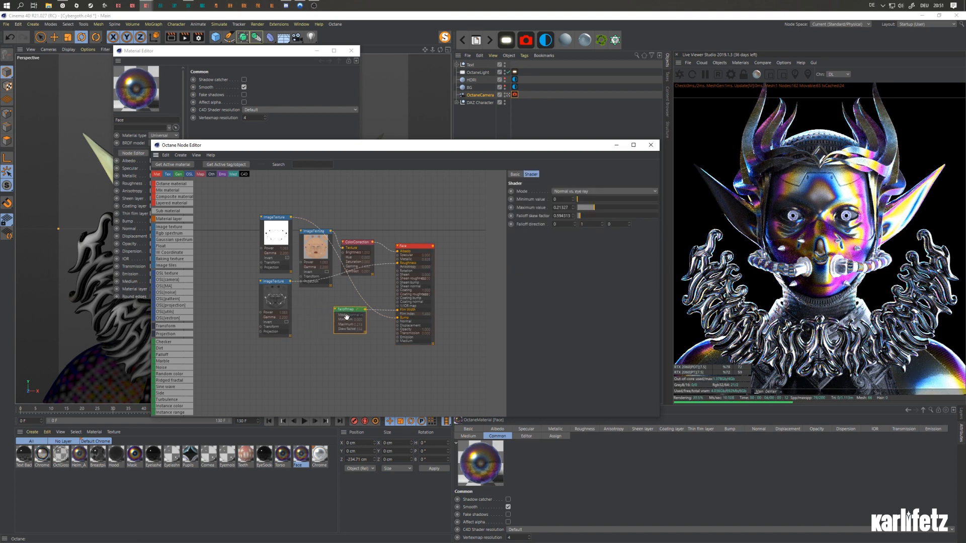
pyautogui.click(648, 146)
pyautogui.click(353, 51)
pyautogui.click(493, 42)
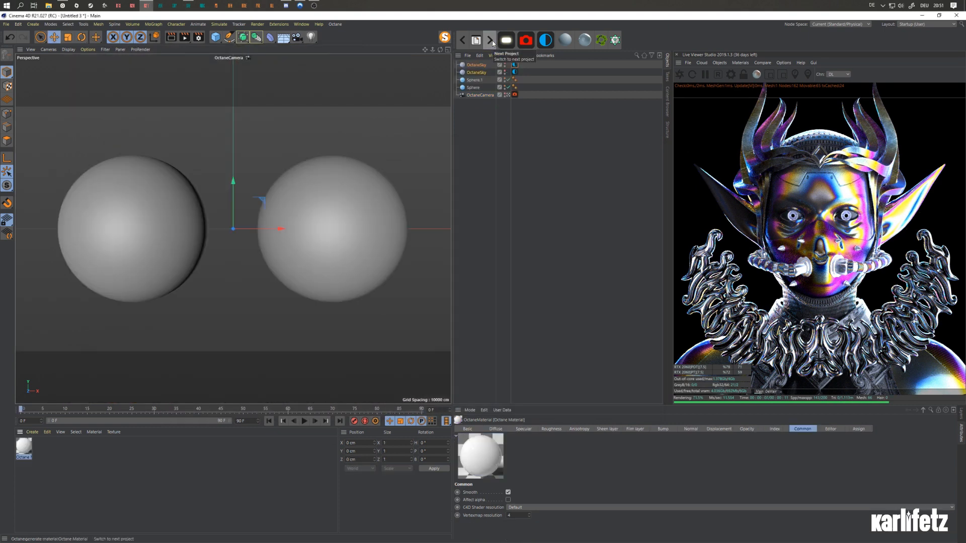
pyautogui.click(679, 75)
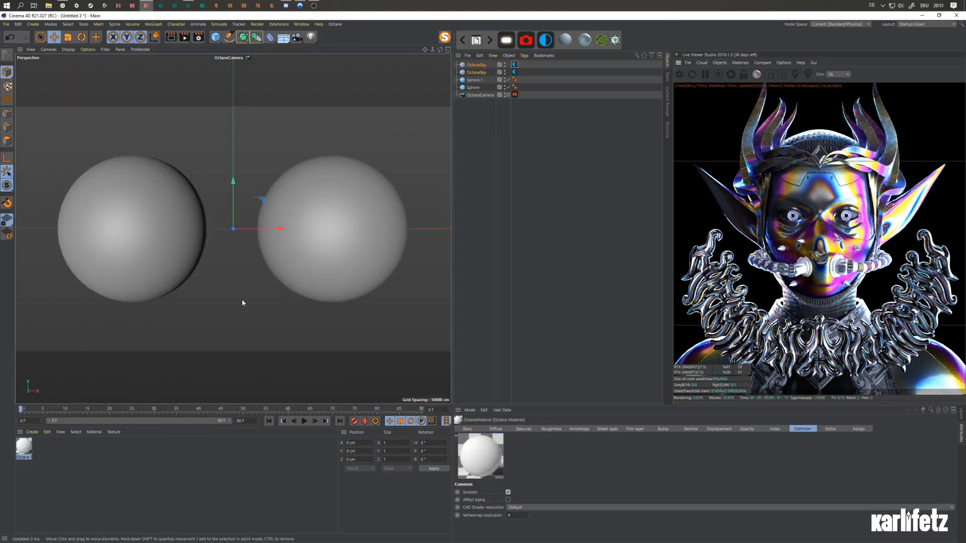
# Set the Octane Material's index to 1 and apply the material to both spheres
pyautogui.doubleClick(26, 444)
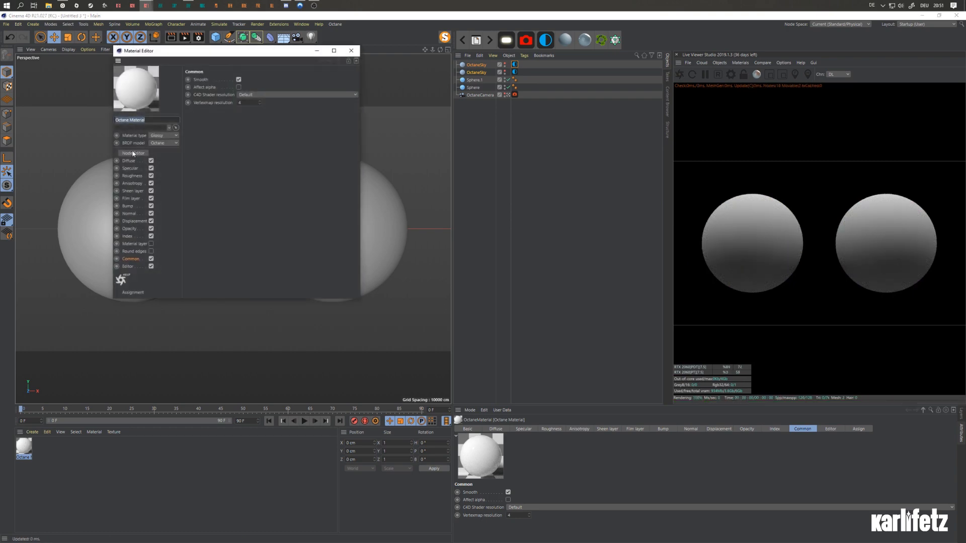
pyautogui.click(133, 153)
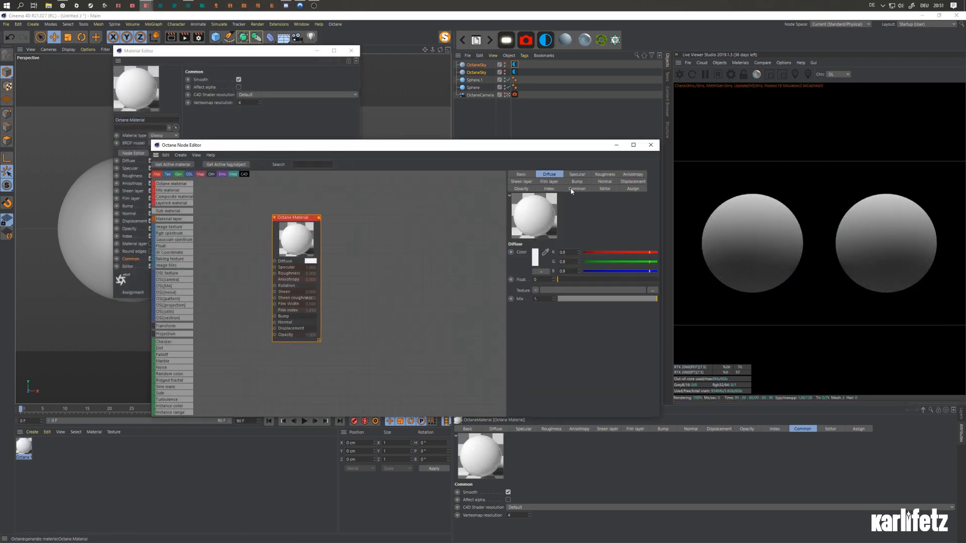
pyautogui.click(552, 189)
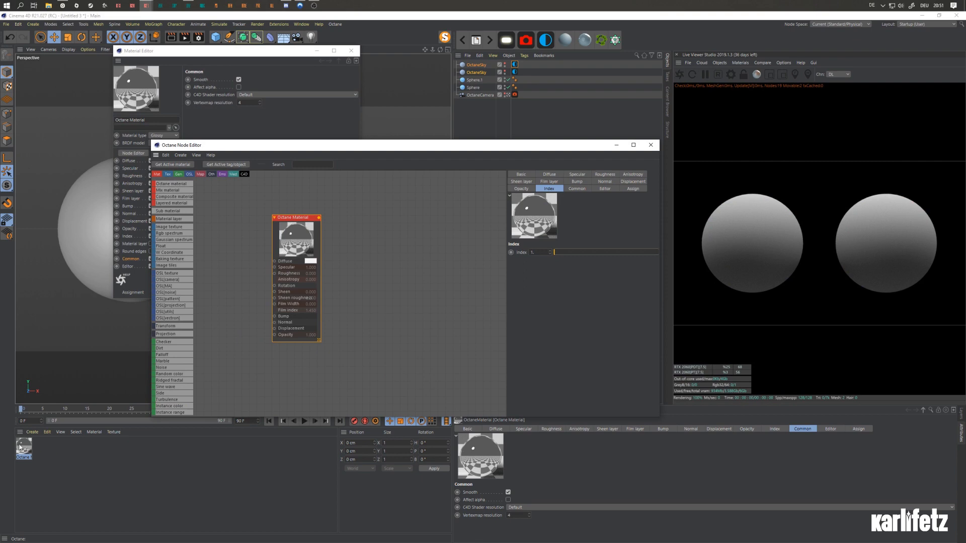
pyautogui.moveTo(20, 447); pyautogui.dragTo(477, 90)
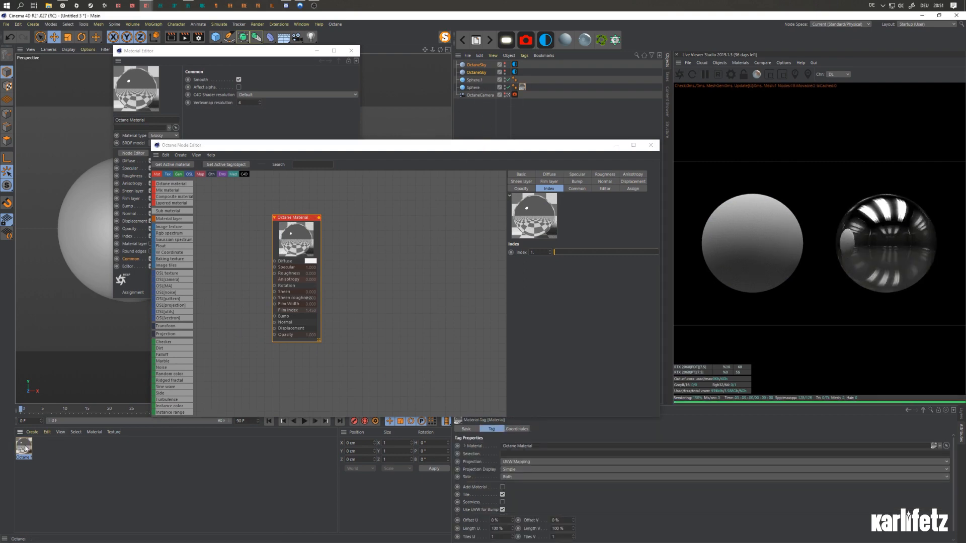
pyautogui.moveTo(23, 447); pyautogui.dragTo(473, 84)
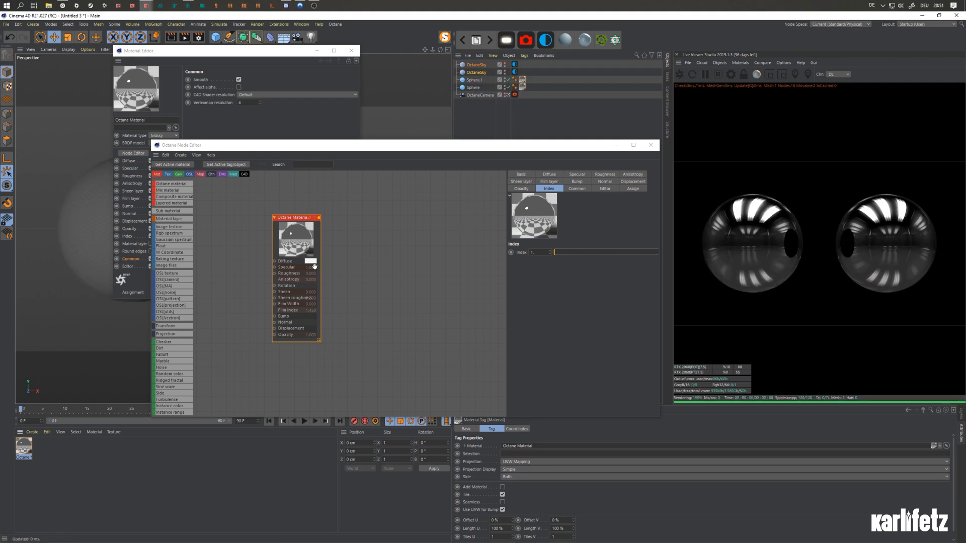
# Duplicate the Octane Material in the material list and reposition its node in the node graph
pyautogui.moveTo(304, 238); pyautogui.dragTo(360, 238)
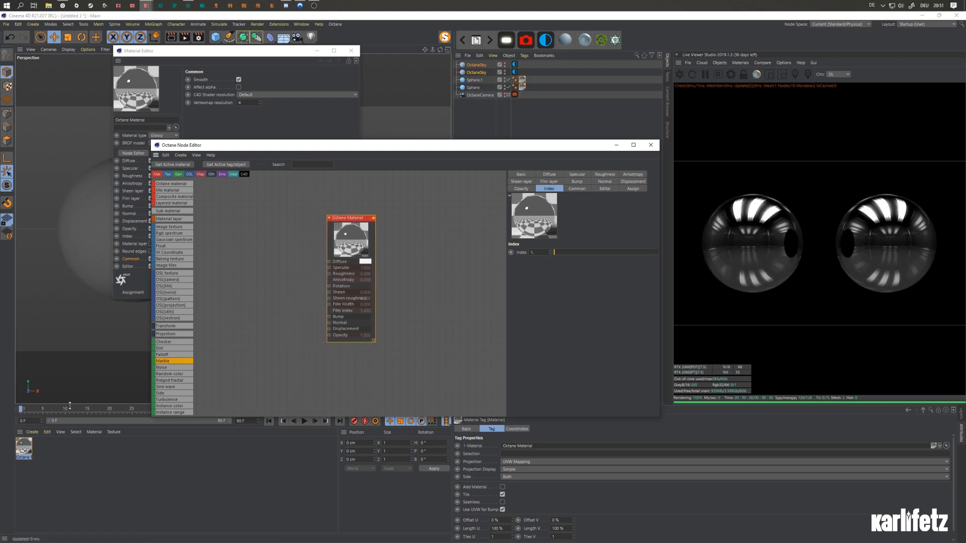
pyautogui.click(28, 446)
pyautogui.keyDown('ctrl'); pyautogui.moveTo(22, 451); pyautogui.dragTo(36, 450); pyautogui.keyUp('ctrl')
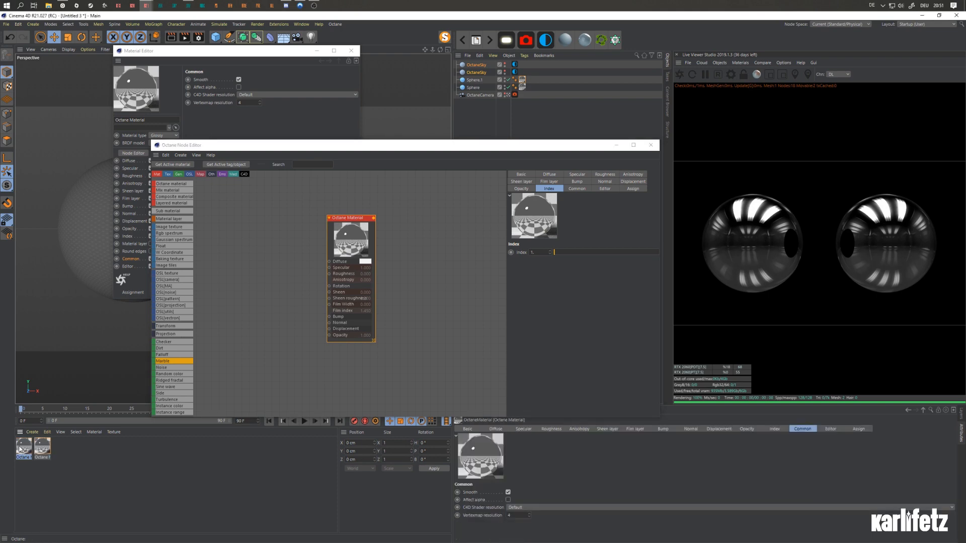
pyautogui.moveTo(356, 224); pyautogui.dragTo(352, 235)
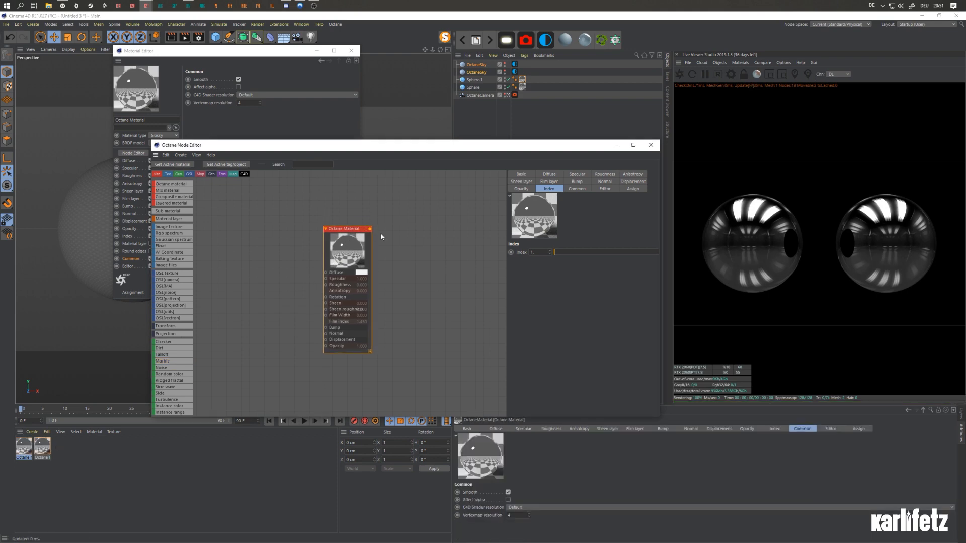
# Check the Octane Material's film layer settings and change its material type to Universal
pyautogui.click(550, 181)
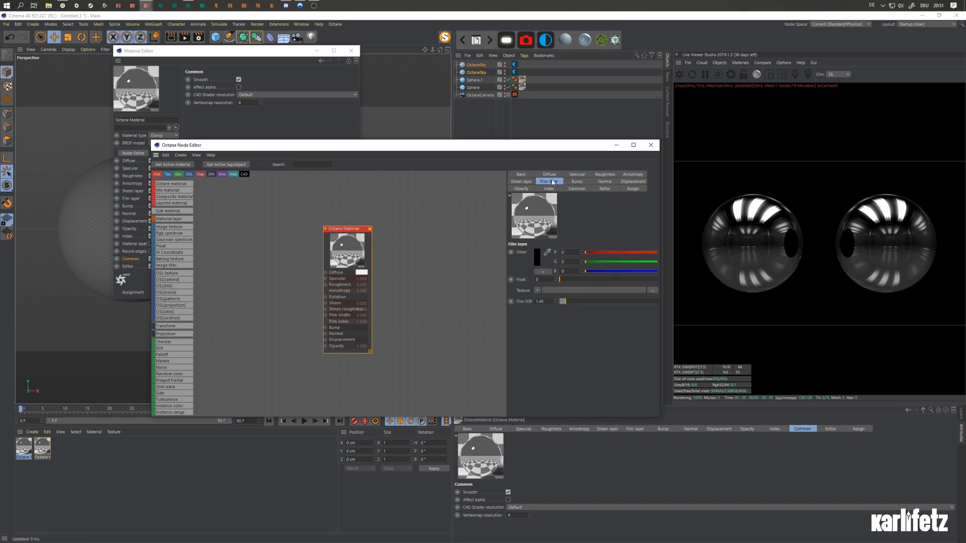
pyautogui.click(511, 176)
pyautogui.click(556, 272)
pyautogui.click(556, 320)
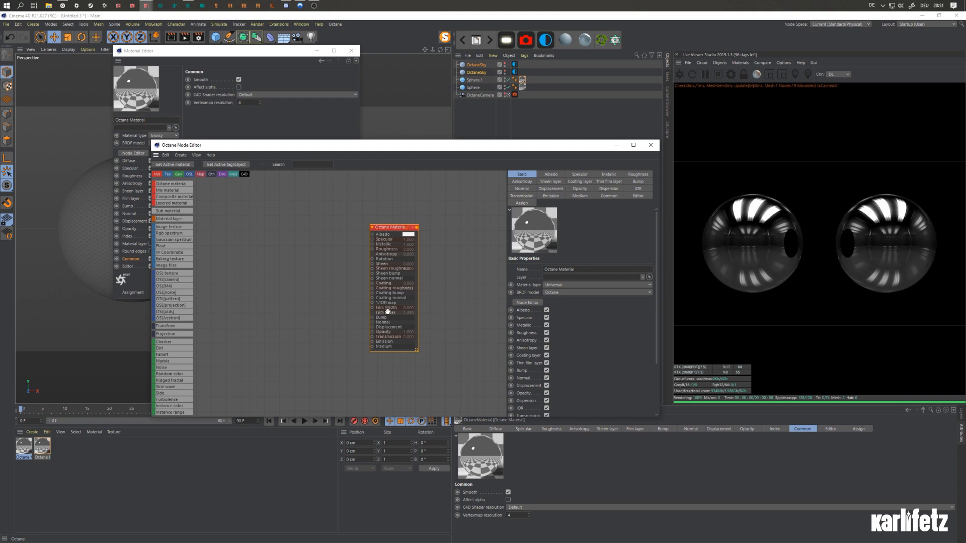
# Set the Universal material's thin film layer float to about 0.279
pyautogui.click(608, 182)
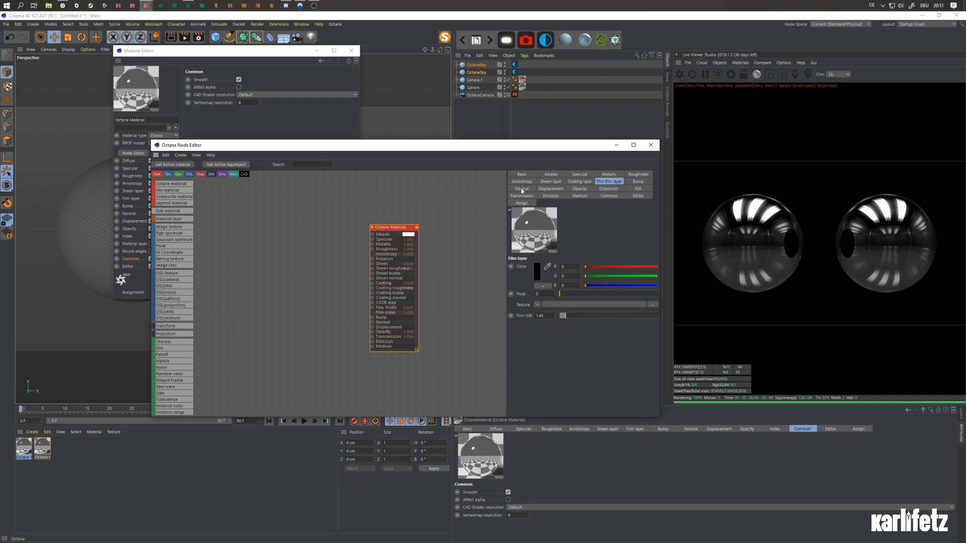
pyautogui.click(563, 295)
pyautogui.moveTo(564, 295); pyautogui.dragTo(586, 297)
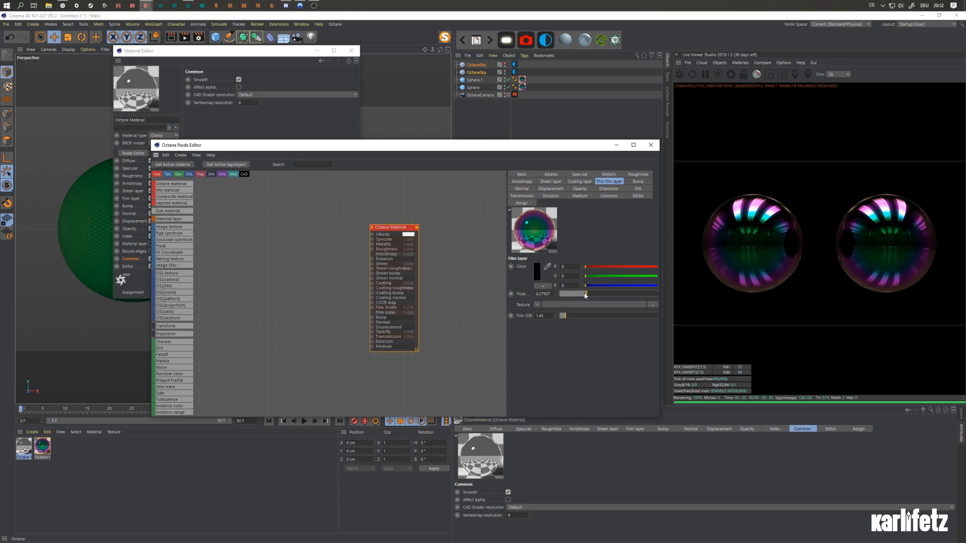
# Duplicate the thin-film Universal material and assign separate copies to the two spheres
pyautogui.click(39, 447)
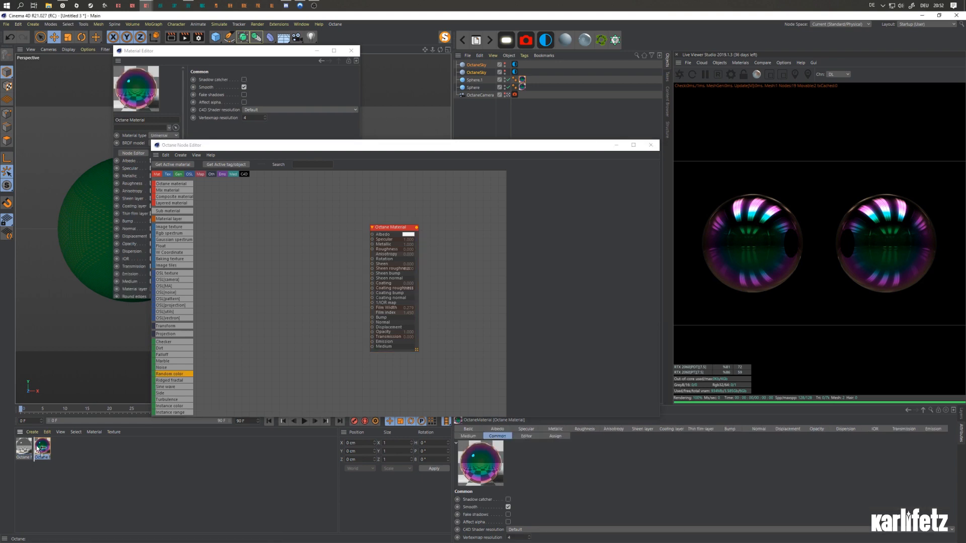
pyautogui.hotkey('ctrl', 'c')
pyautogui.hotkey('ctrl', 'v')
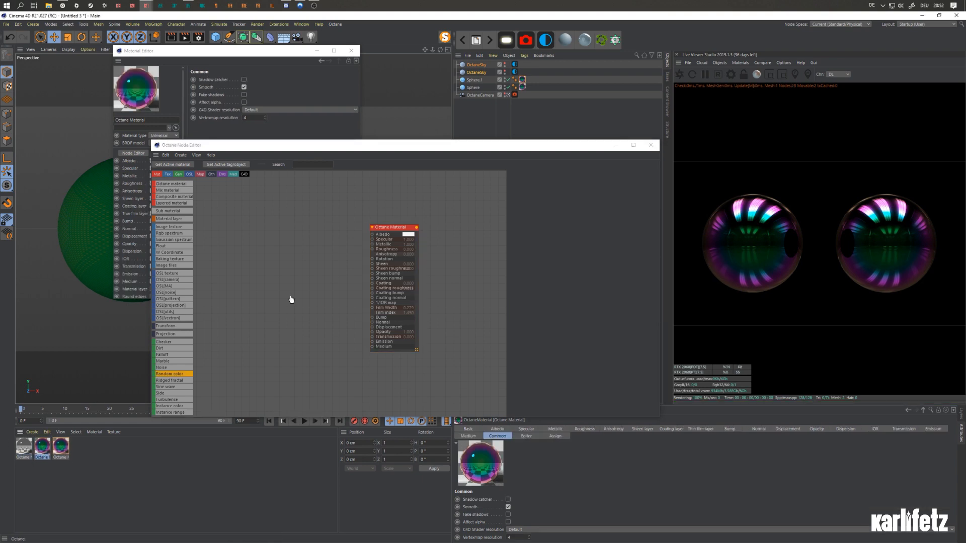
pyautogui.moveTo(525, 74); pyautogui.dragTo(522, 79)
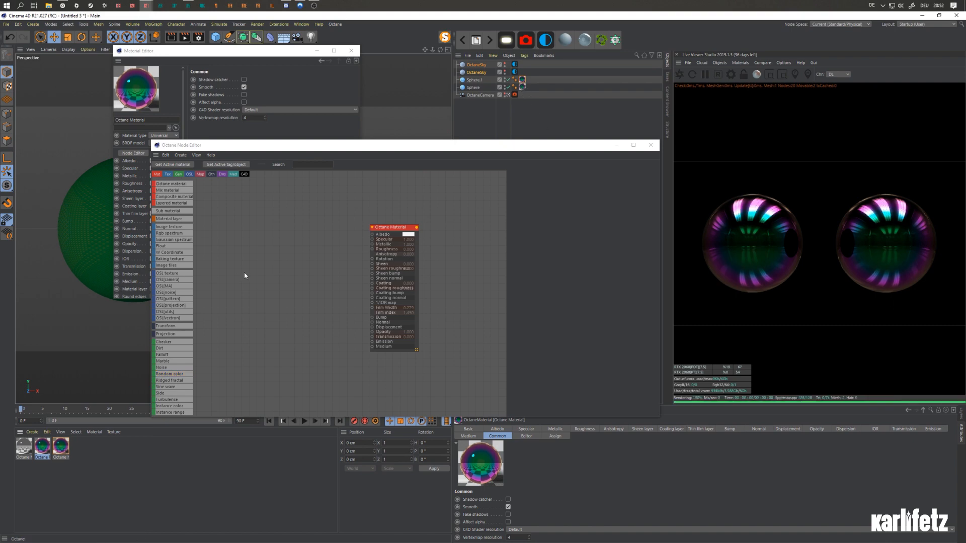
# Connect a Falloff map to the material's Film Width with a maximum value of about 0.142 and a skew factor of about 1.795
pyautogui.scroll(-2, 176, 382)
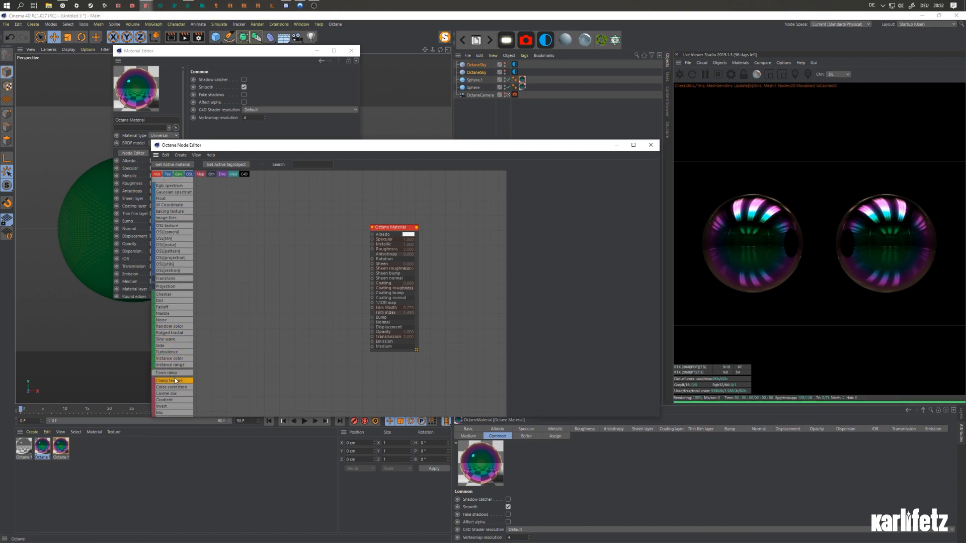
pyautogui.moveTo(172, 308); pyautogui.dragTo(373, 308)
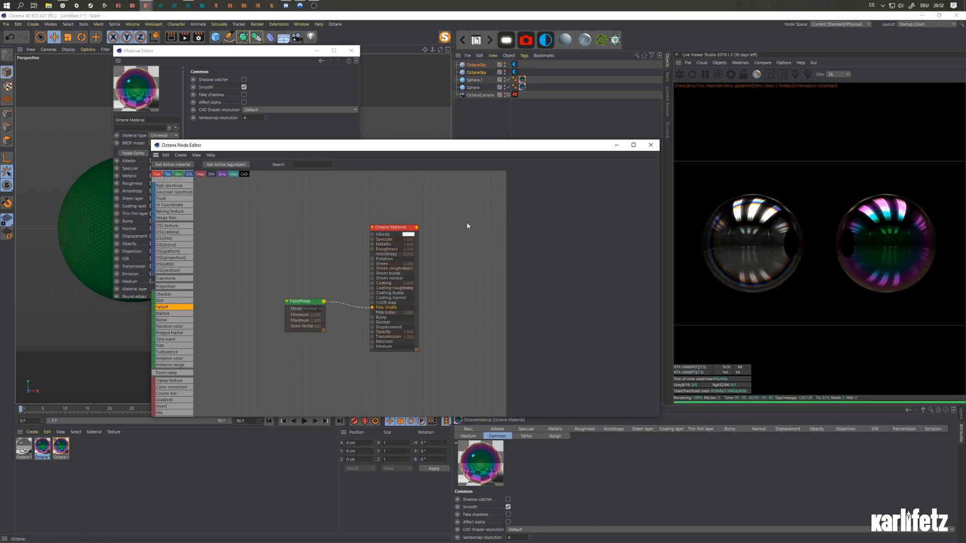
pyautogui.click(297, 301)
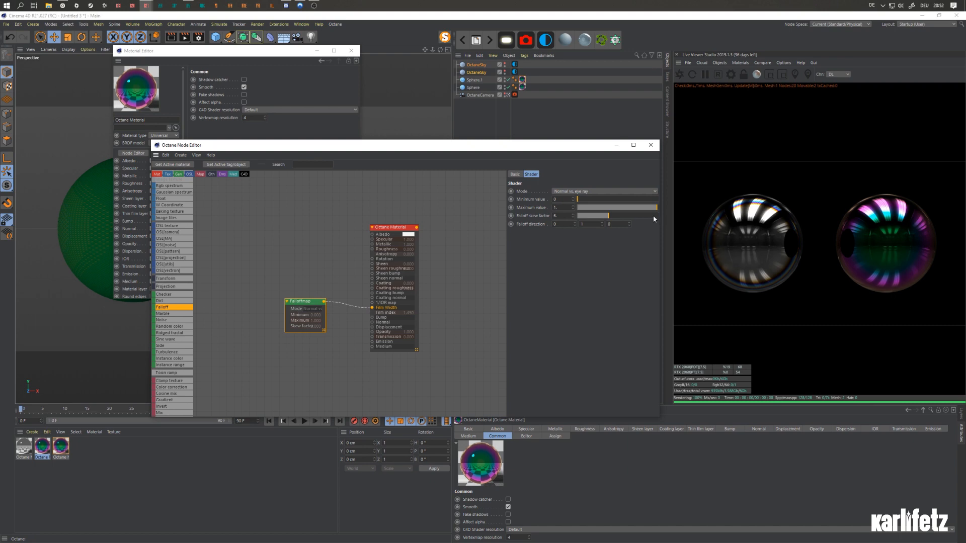
pyautogui.moveTo(653, 209); pyautogui.dragTo(587, 218)
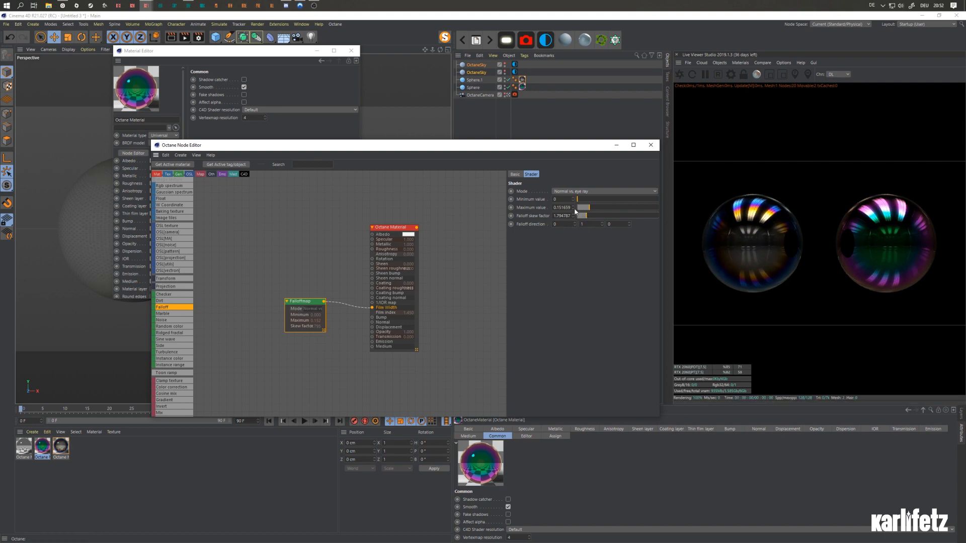
pyautogui.moveTo(592, 211); pyautogui.dragTo(590, 210)
# Try the Falloff map as the material's Opacity input and disconnect it from Opacity again
pyautogui.moveTo(324, 301); pyautogui.dragTo(372, 332)
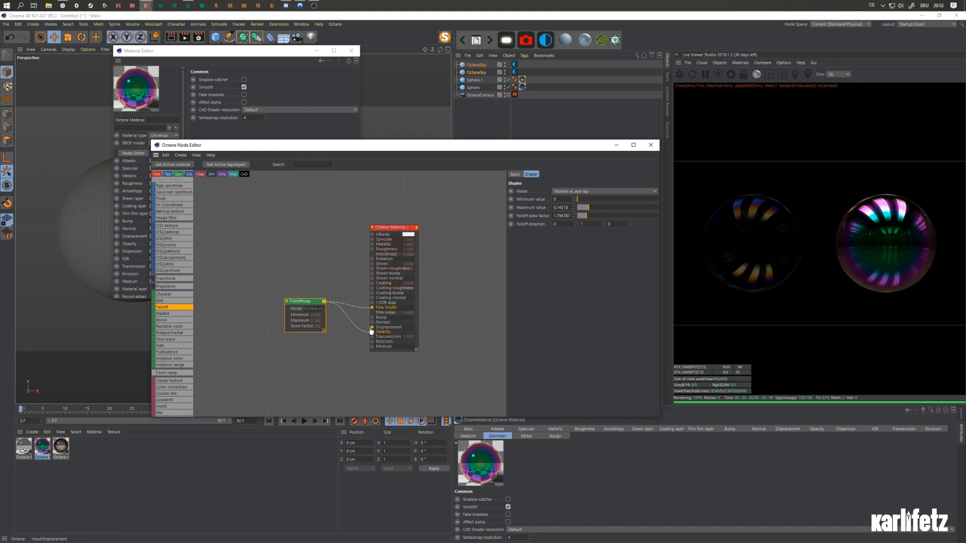
pyautogui.moveTo(372, 332); pyautogui.dragTo(354, 328)
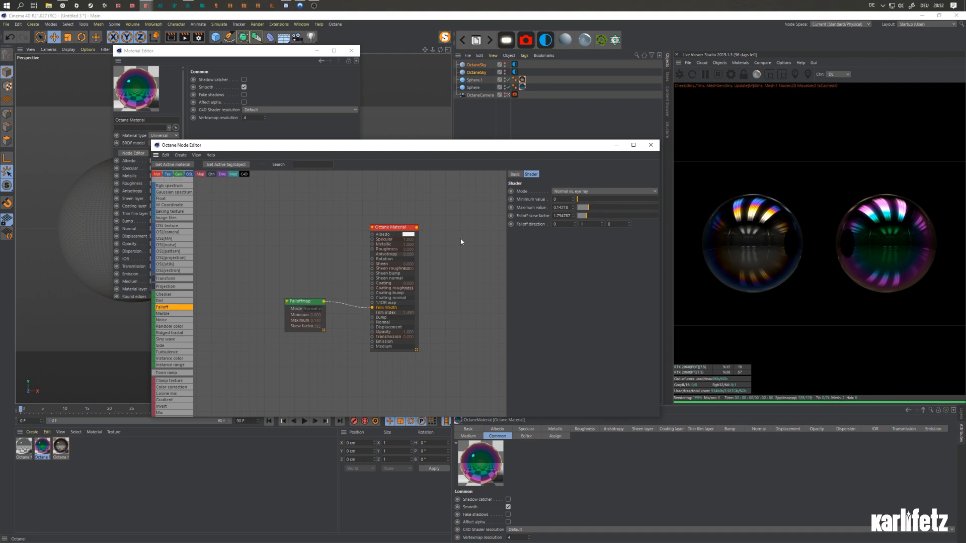
# Switch back to the Cybergoth project and send its scene to the Live Viewer render
pyautogui.moveTo(287, 304)
pyautogui.mouseDown()
pyautogui.moveTo(304, 288)
pyautogui.moveTo(302, 311)
pyautogui.mouseUp()
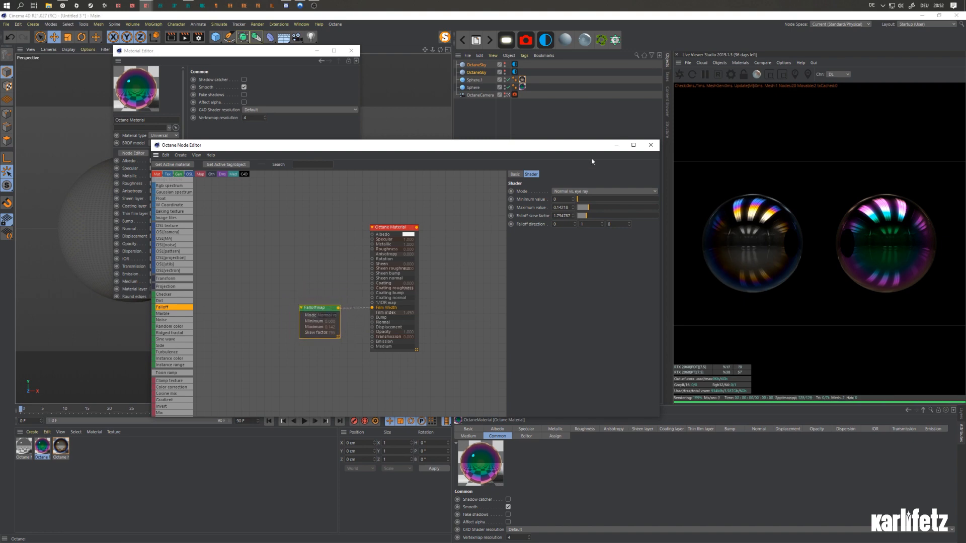
pyautogui.click(351, 51)
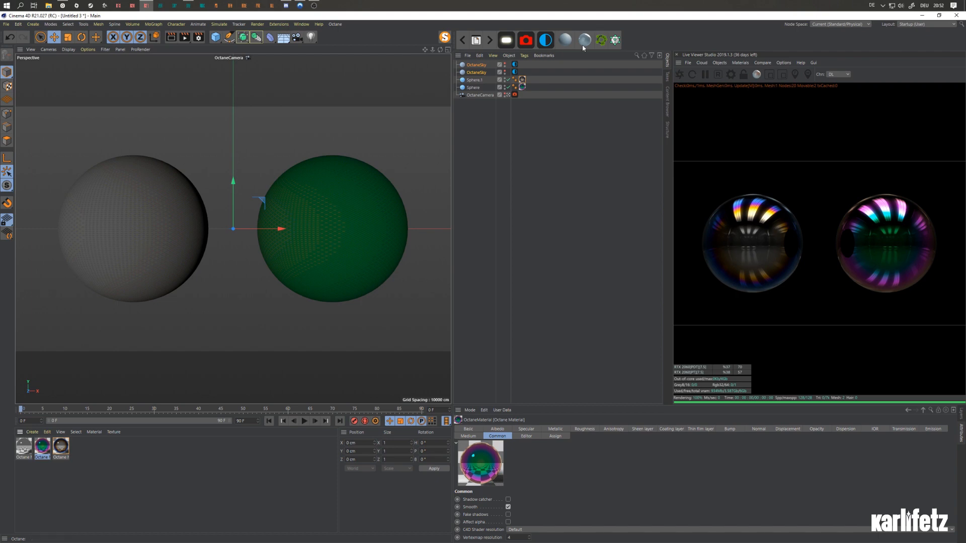
pyautogui.click(461, 41)
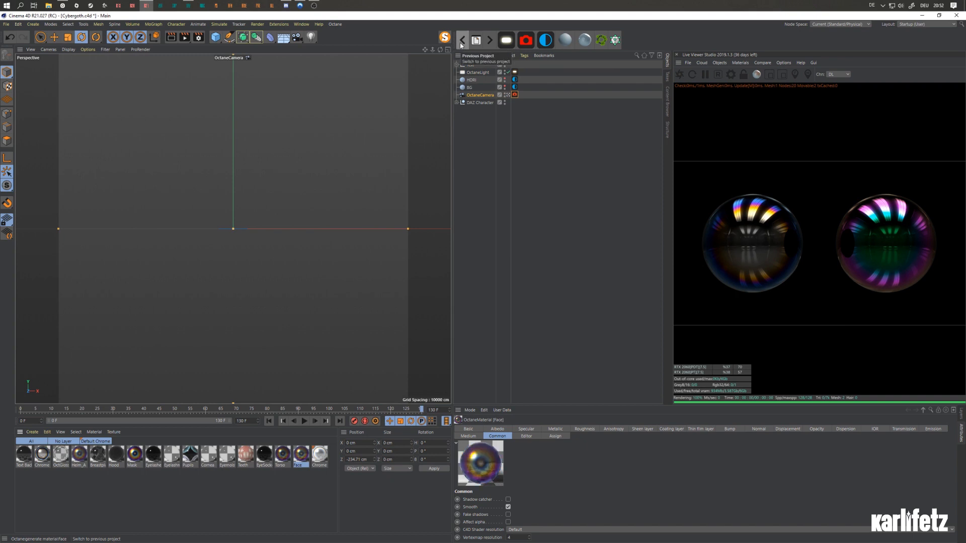
pyautogui.click(681, 76)
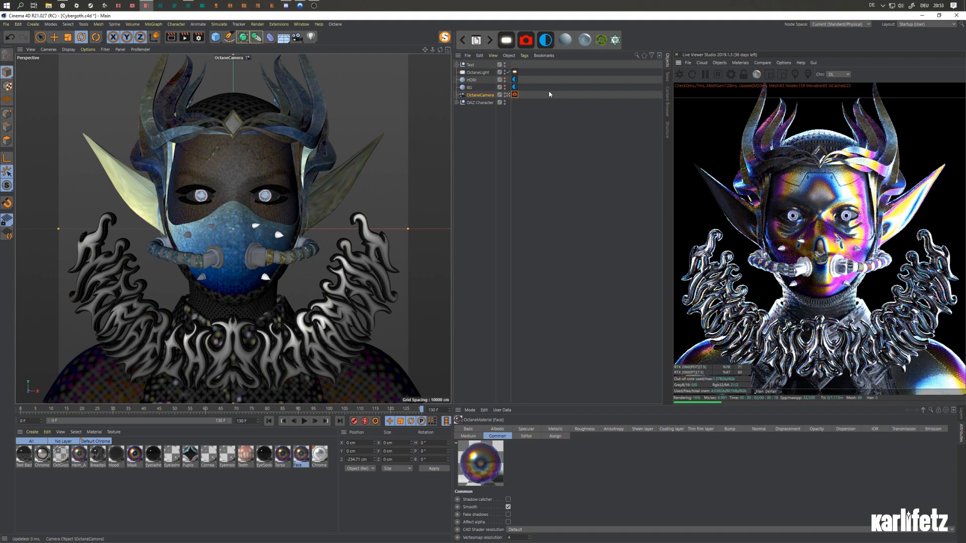
# Expand the DAZ Character group and examine the image texture nodes in the Face material's node graph
pyautogui.click(457, 103)
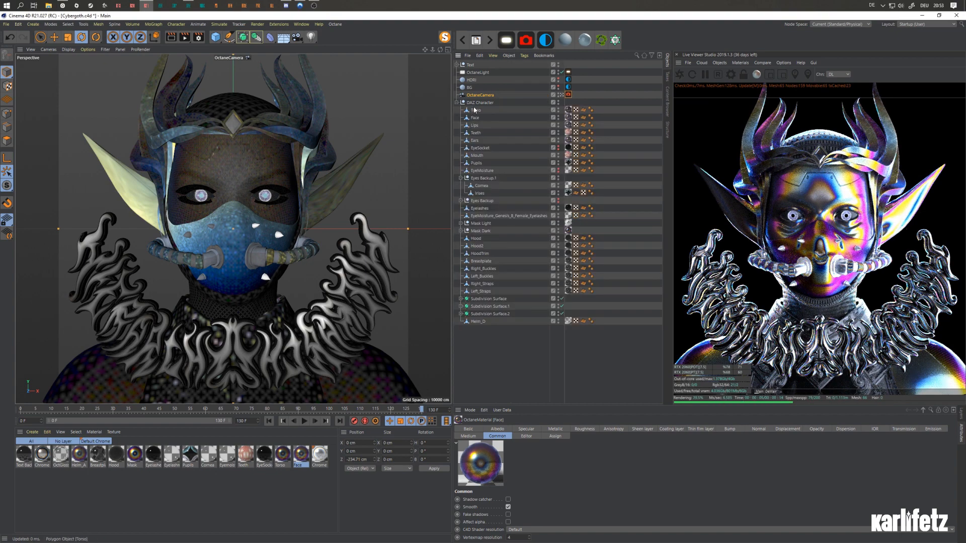
pyautogui.click(476, 118)
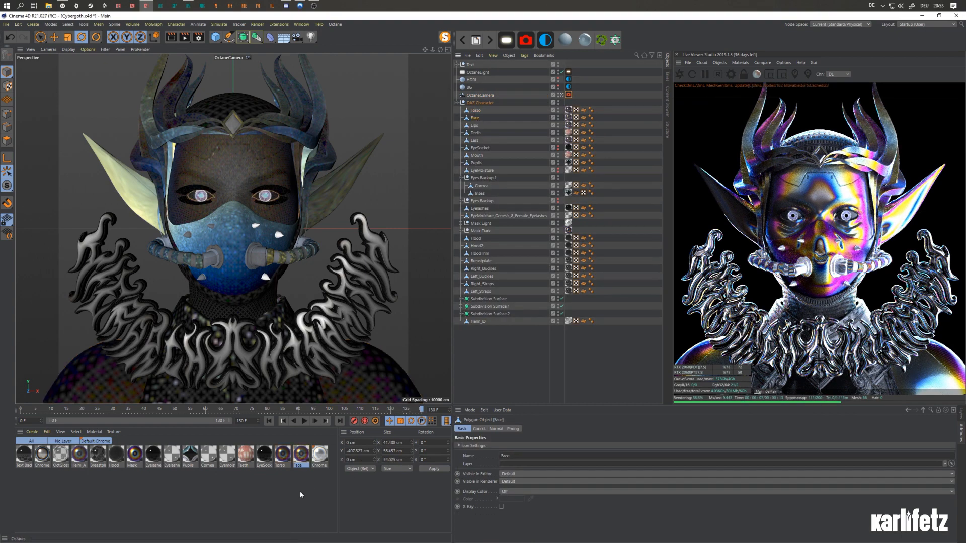
pyautogui.doubleClick(300, 454)
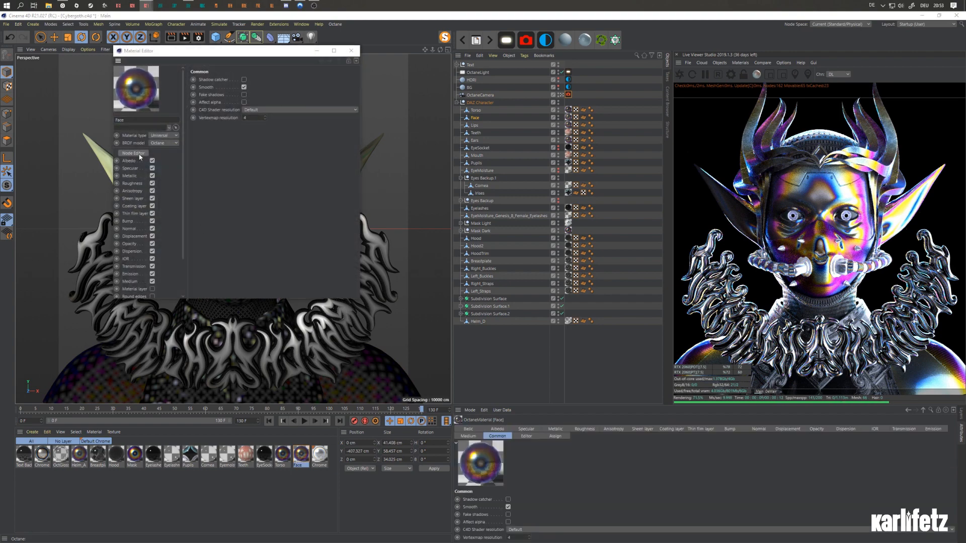
pyautogui.click(133, 152)
pyautogui.moveTo(412, 246); pyautogui.dragTo(368, 233)
pyautogui.moveTo(312, 245); pyautogui.dragTo(324, 247)
pyautogui.click(275, 236)
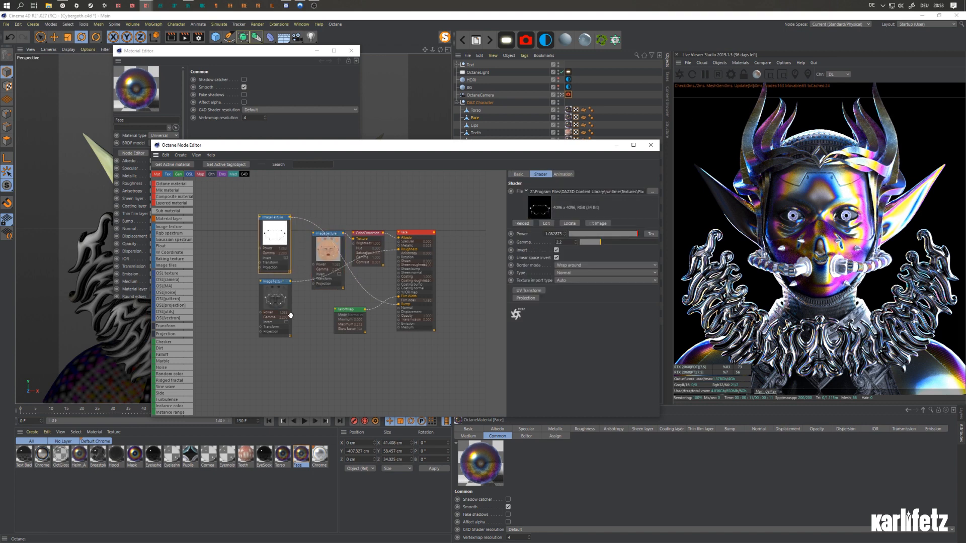
pyautogui.moveTo(290, 315); pyautogui.dragTo(288, 312)
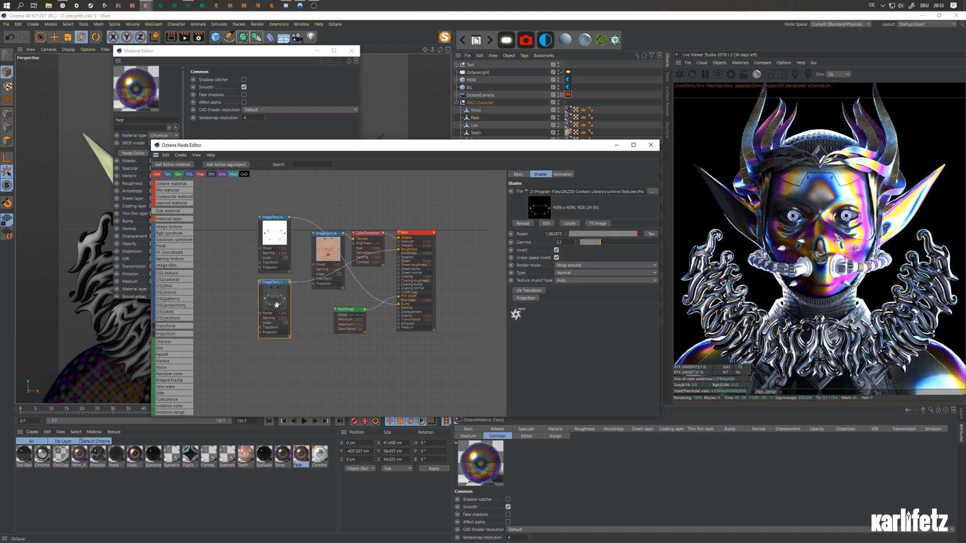
# Examine the Falloff map settings in the Torso material's node graph and close the material editors
pyautogui.click(285, 453)
pyautogui.click(345, 321)
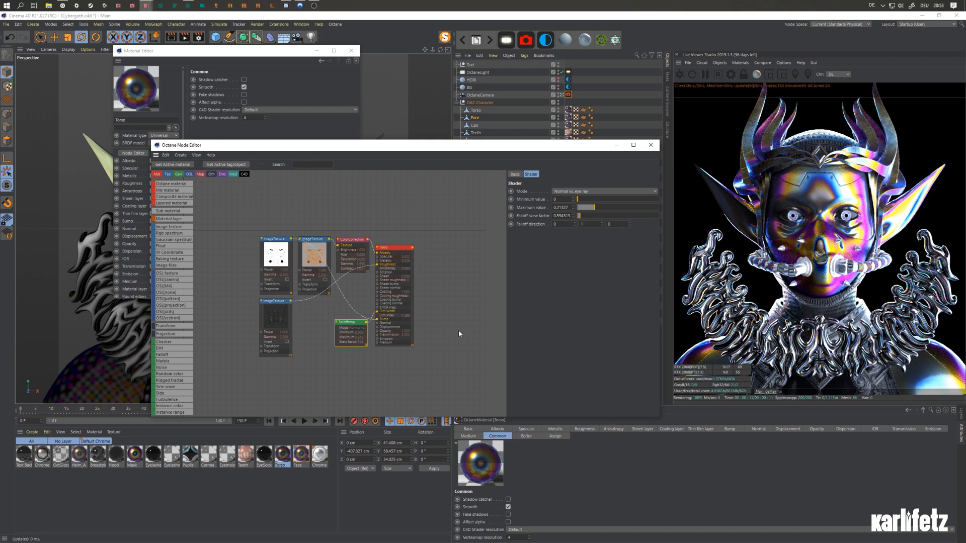
pyautogui.click(650, 145)
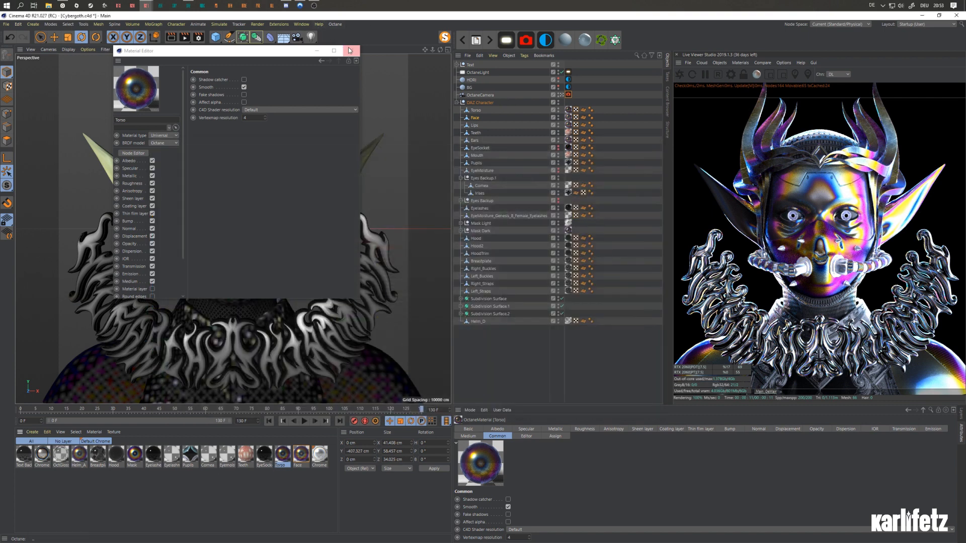
pyautogui.click(350, 50)
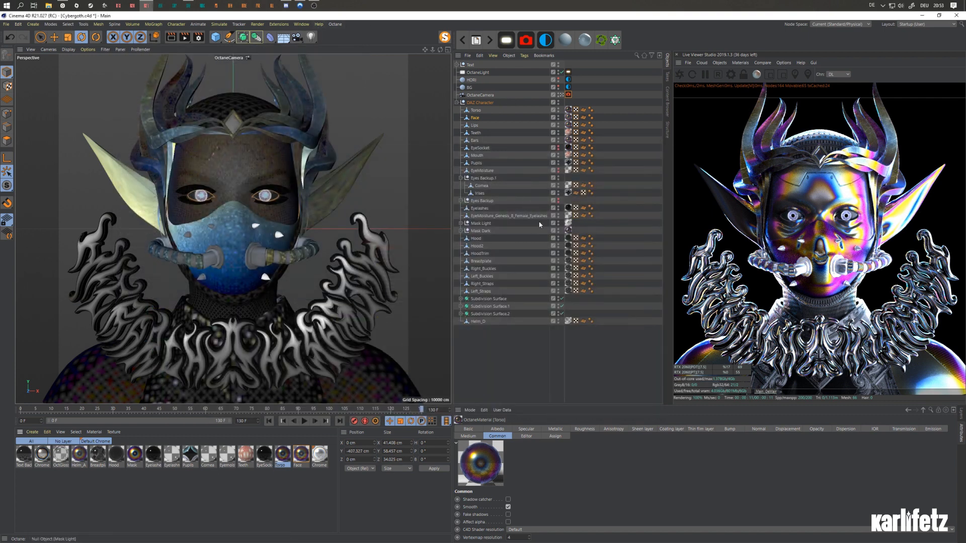
# Expand the two mask groups, try the Mask material on the Mask Light group and undo the assignment
pyautogui.click(478, 223)
pyautogui.click(460, 230)
pyautogui.click(460, 223)
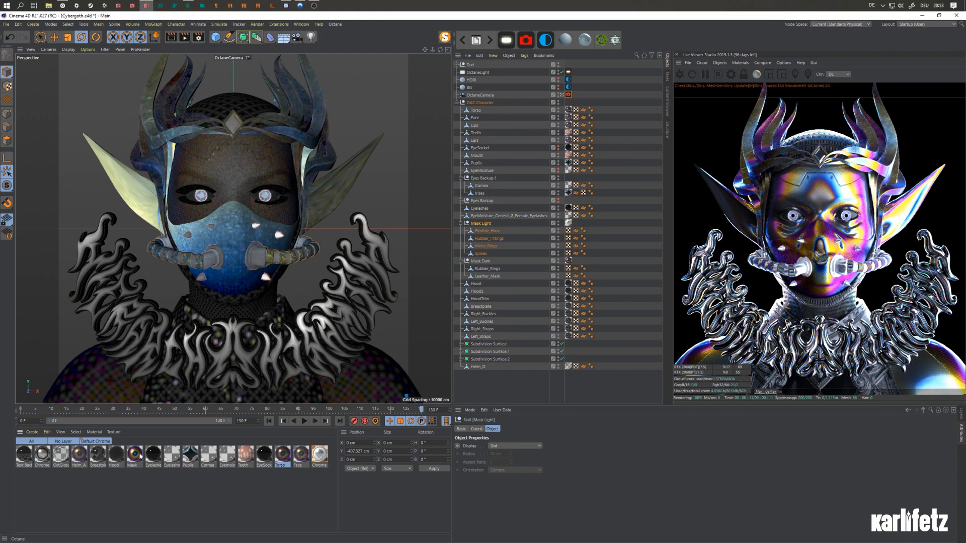
pyautogui.moveTo(138, 450)
pyautogui.mouseDown()
pyautogui.moveTo(508, 301)
pyautogui.moveTo(579, 231)
pyautogui.moveTo(568, 225)
pyautogui.mouseUp()
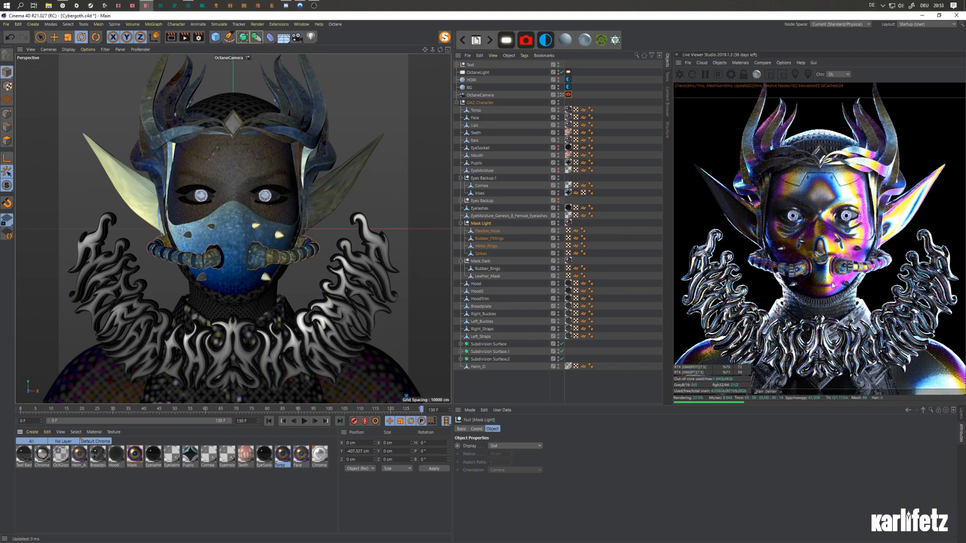
pyautogui.hotkey('ctrl', 'z')
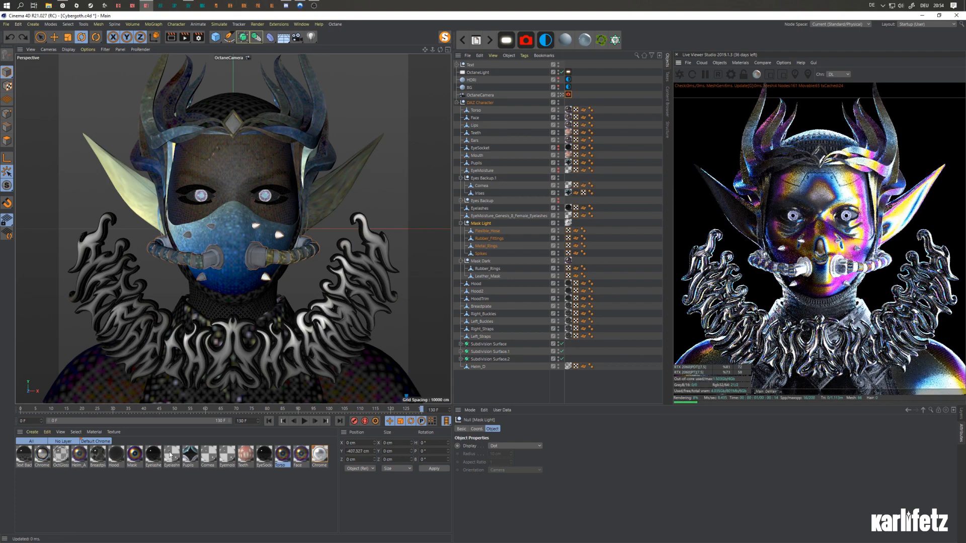
# Delete the image texture, transform, projection and unconnected falloff nodes from the Chrome 2 material's node graph
pyautogui.doubleClick(320, 456)
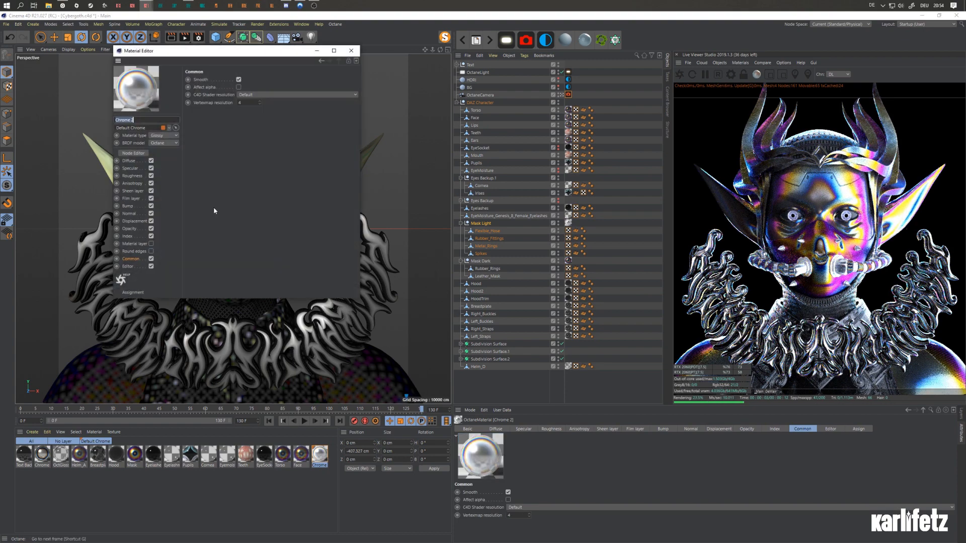
pyautogui.click(126, 154)
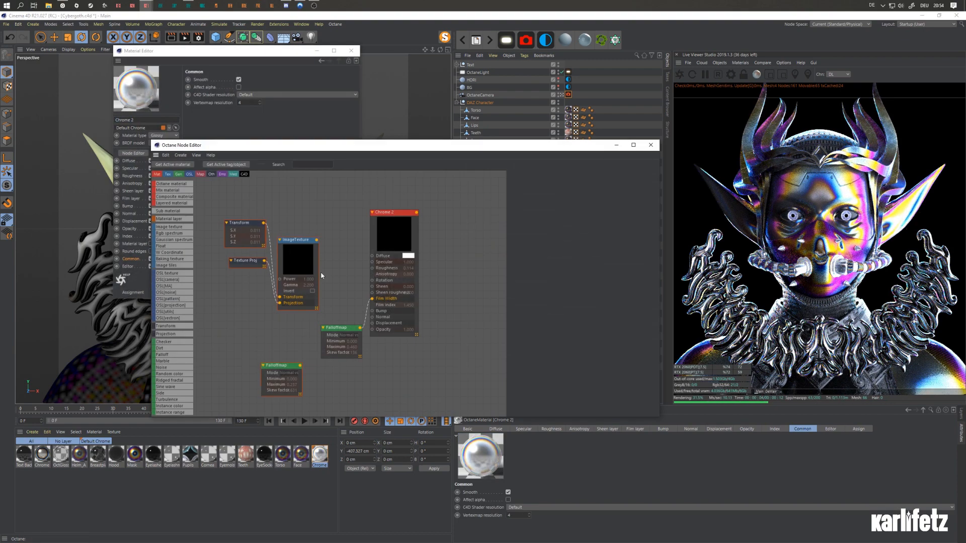
pyautogui.moveTo(328, 330); pyautogui.dragTo(303, 324)
pyautogui.moveTo(228, 216); pyautogui.dragTo(292, 295)
pyautogui.press('Delete')
pyautogui.click(385, 236)
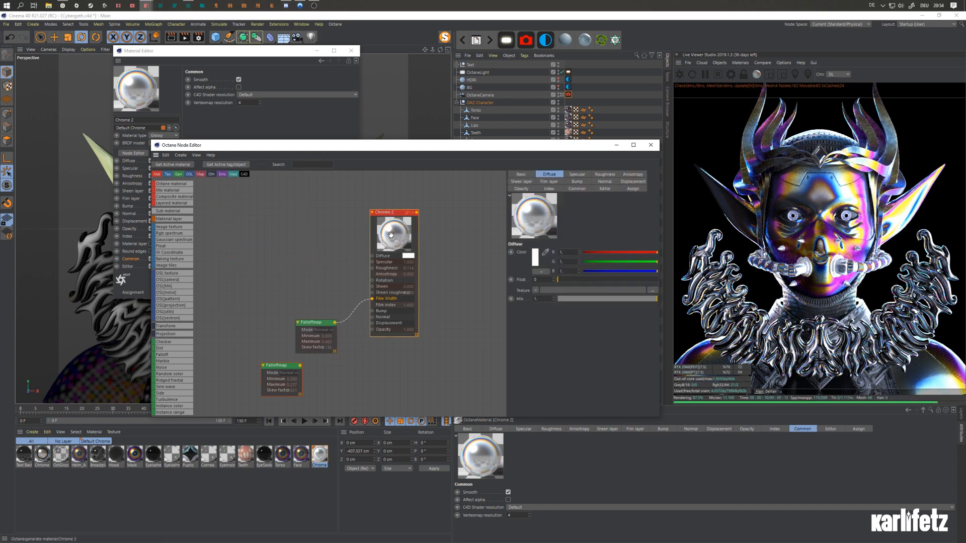
pyautogui.moveTo(313, 322); pyautogui.dragTo(308, 301)
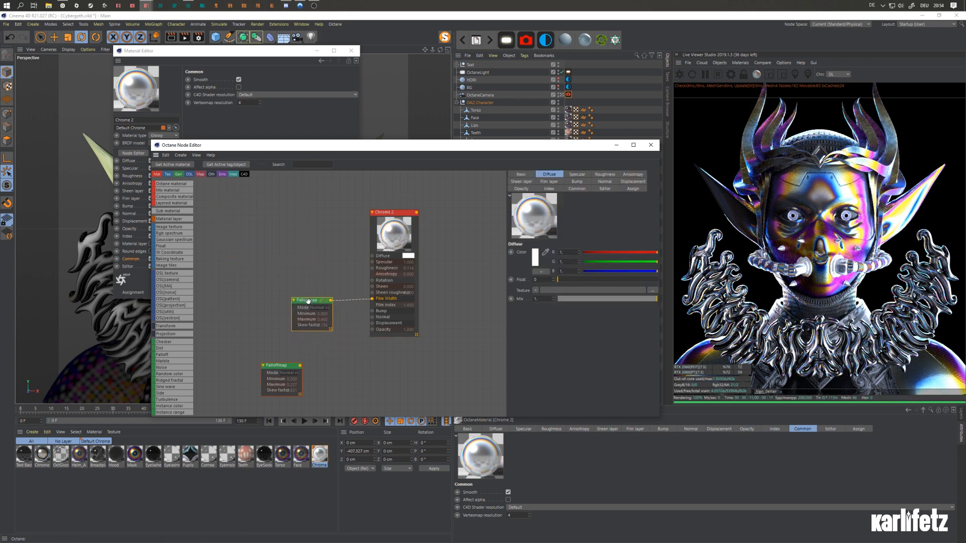
pyautogui.click(275, 366)
pyautogui.press('Delete')
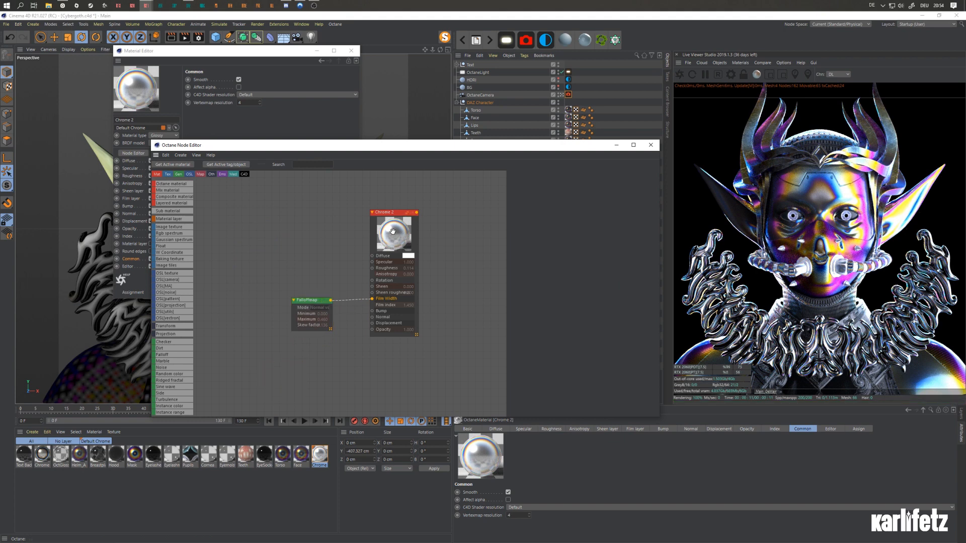
# Try a black diffuse colour on the Chrome 2 material, restore it to white and close the material editors
pyautogui.click(393, 223)
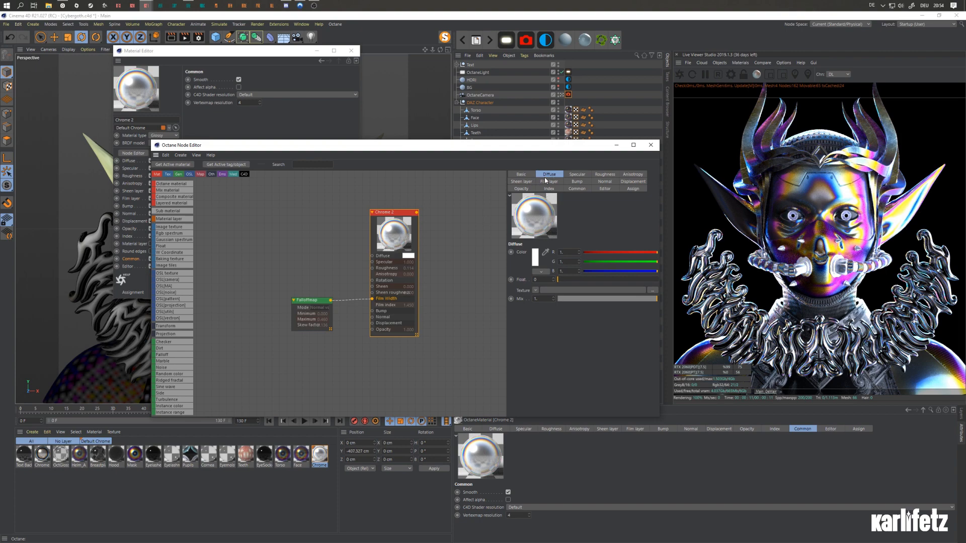
pyautogui.click(535, 257)
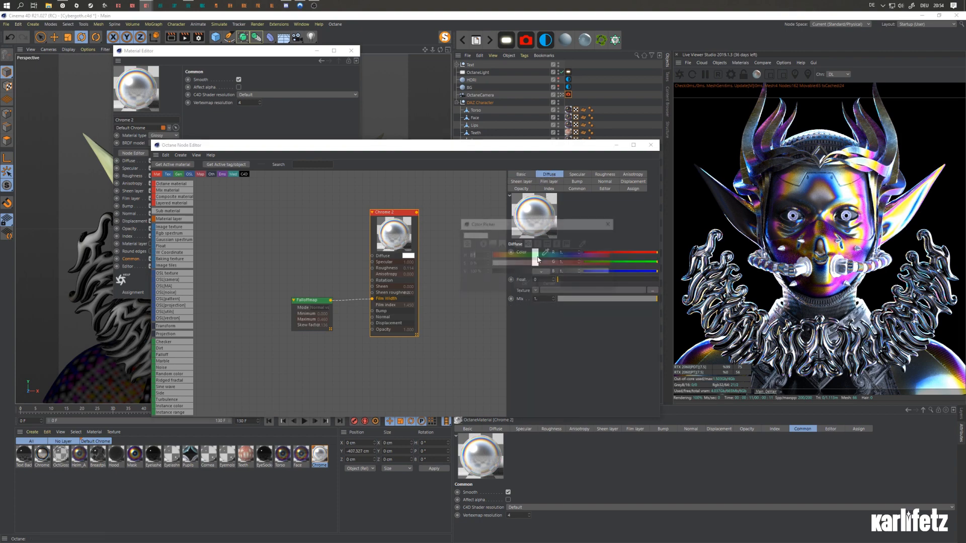
pyautogui.moveTo(530, 272); pyautogui.dragTo(492, 272)
pyautogui.click(524, 284)
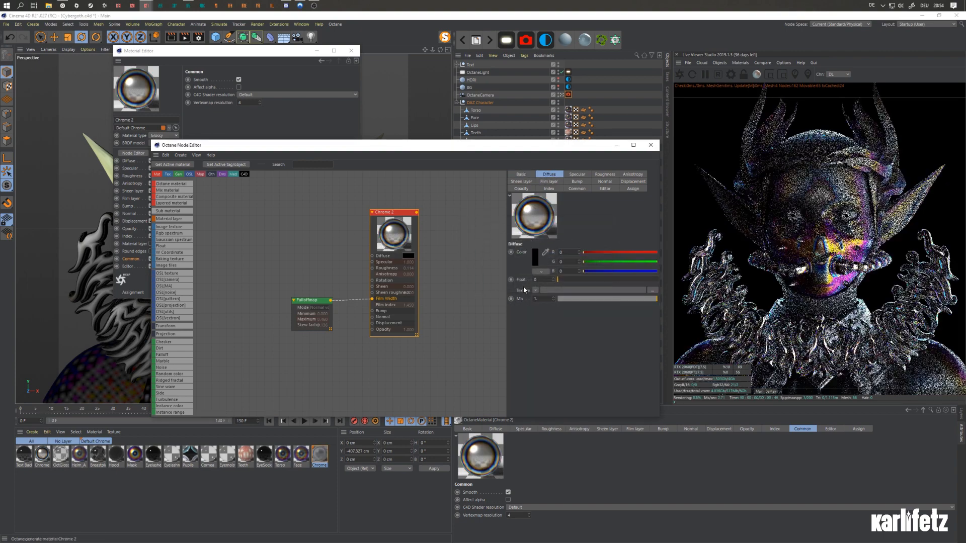
pyautogui.click(535, 257)
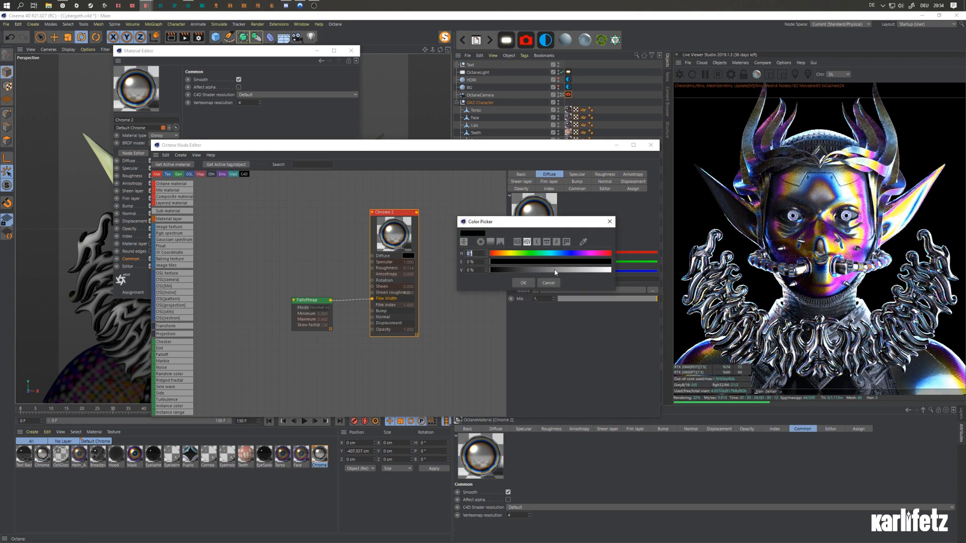
pyautogui.click(523, 282)
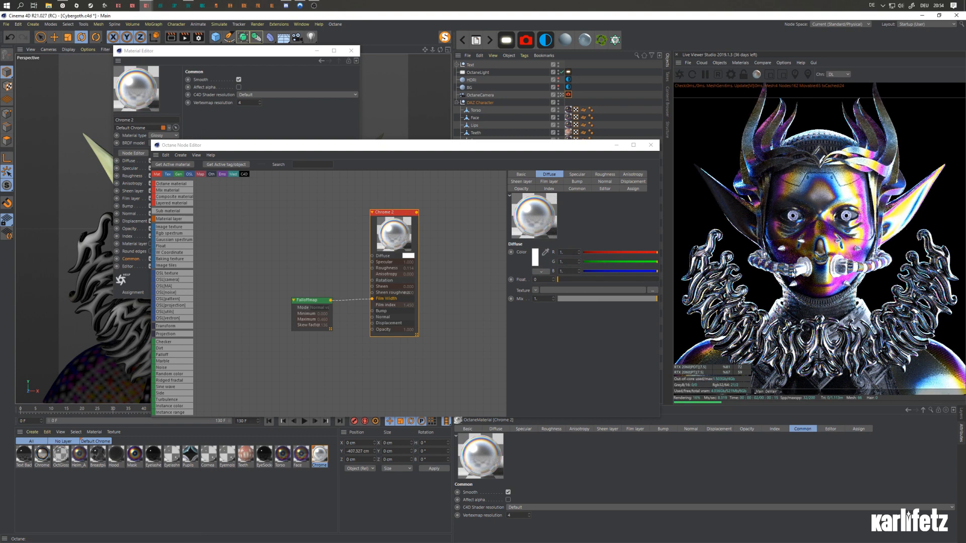
pyautogui.click(650, 144)
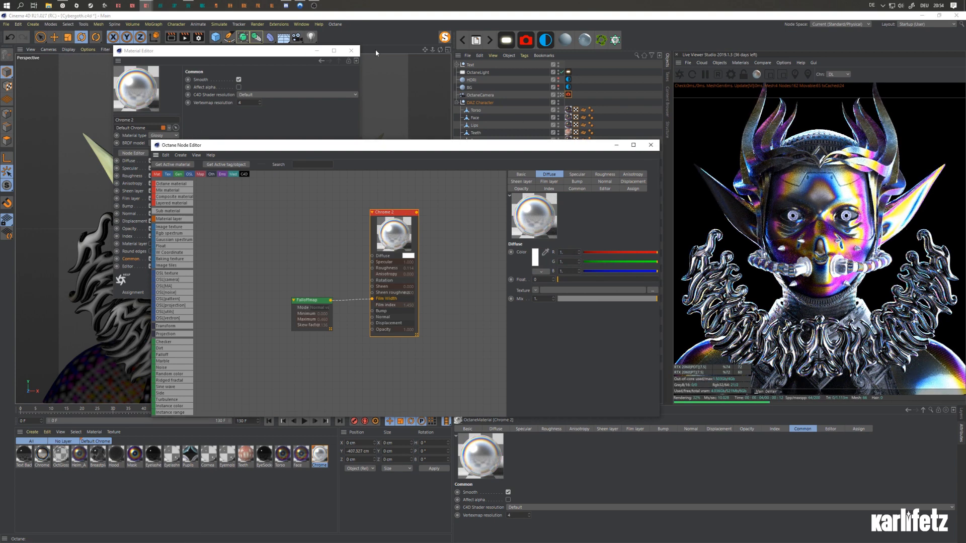
pyautogui.click(347, 52)
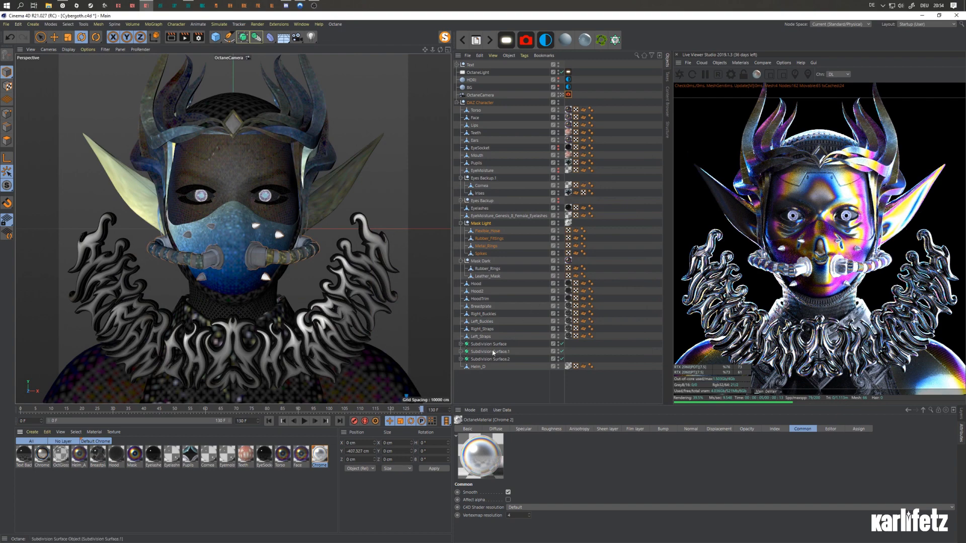
# Expand the three Subdivision Surface objects, select the Helm_C mesh and open the Helm_A material's node graph
pyautogui.click(460, 359)
pyautogui.click(461, 352)
pyautogui.click(460, 344)
pyautogui.click(480, 351)
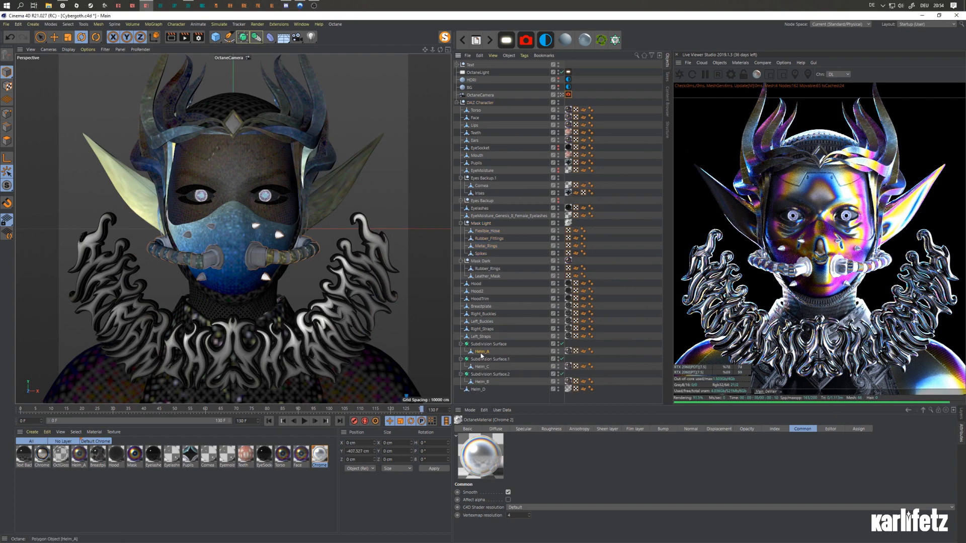
pyautogui.click(482, 367)
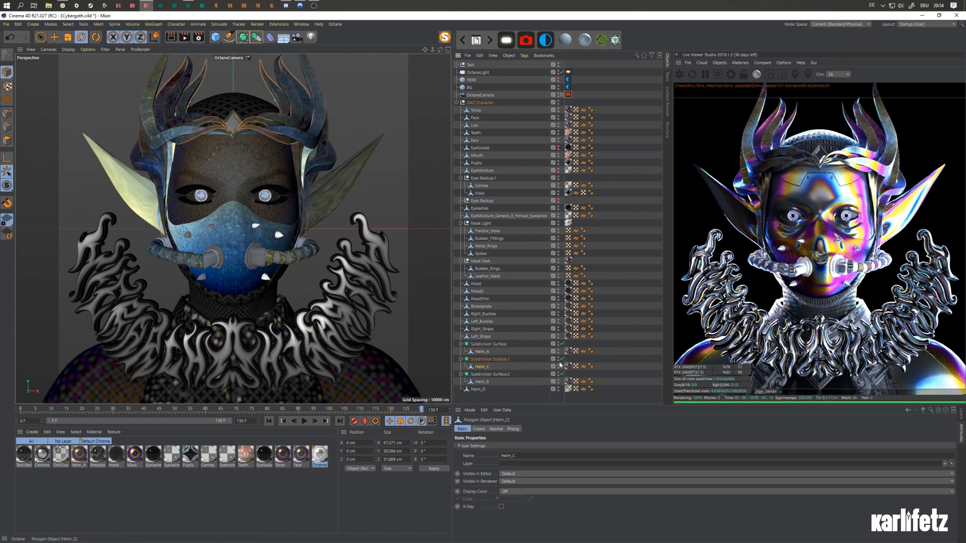
pyautogui.click(568, 367)
pyautogui.doubleClick(73, 457)
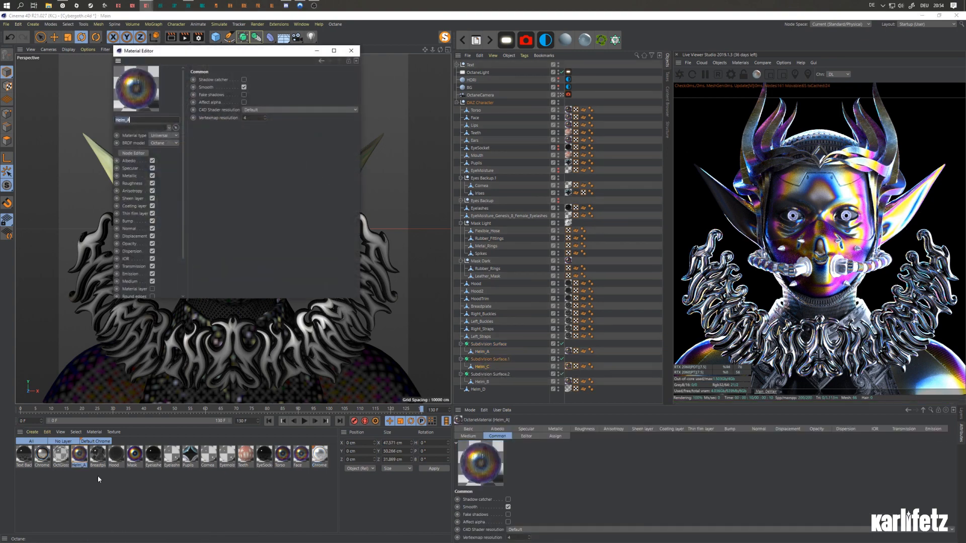
pyautogui.click(134, 153)
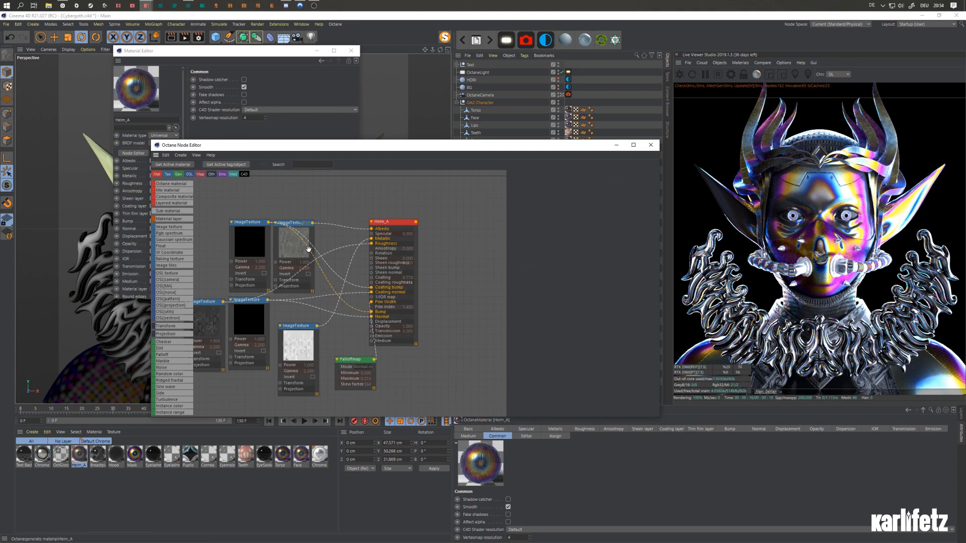
# Spread out the two upper grey image texture nodes and the Helm_A node in the material's graph, displaying each texture's shader settings
pyautogui.moveTo(259, 244); pyautogui.dragTo(229, 226)
pyautogui.moveTo(297, 249); pyautogui.dragTo(320, 207)
pyautogui.moveTo(388, 222); pyautogui.dragTo(414, 227)
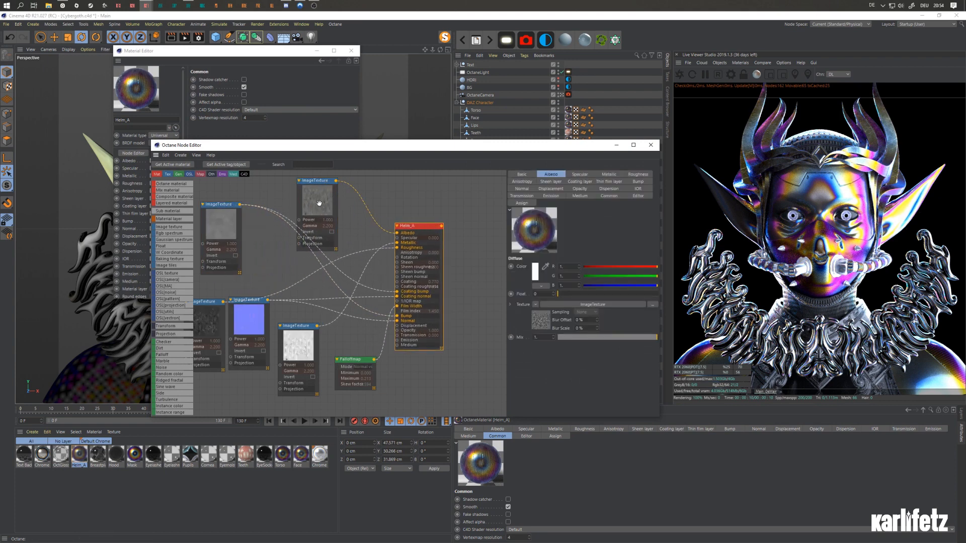
pyautogui.moveTo(319, 204); pyautogui.dragTo(338, 215)
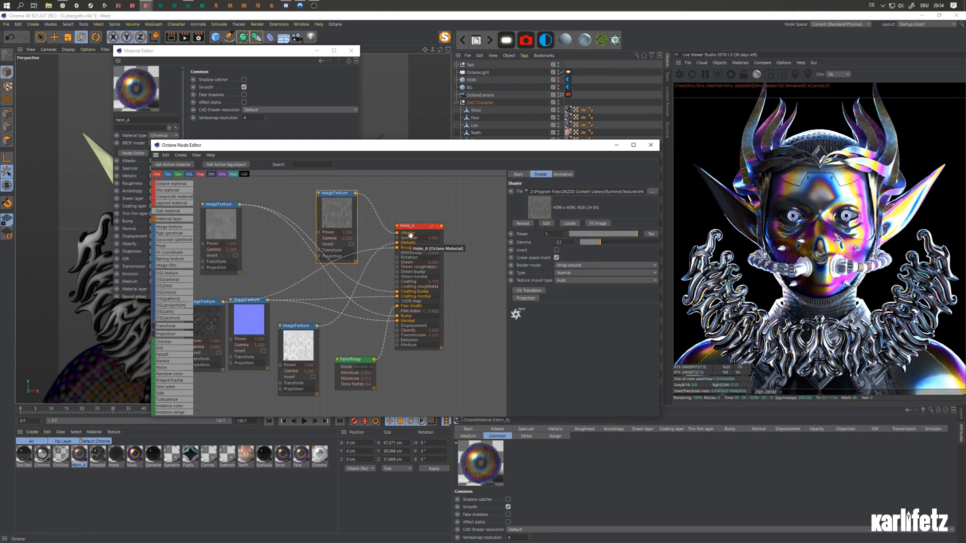
pyautogui.moveTo(220, 223); pyautogui.dragTo(287, 212)
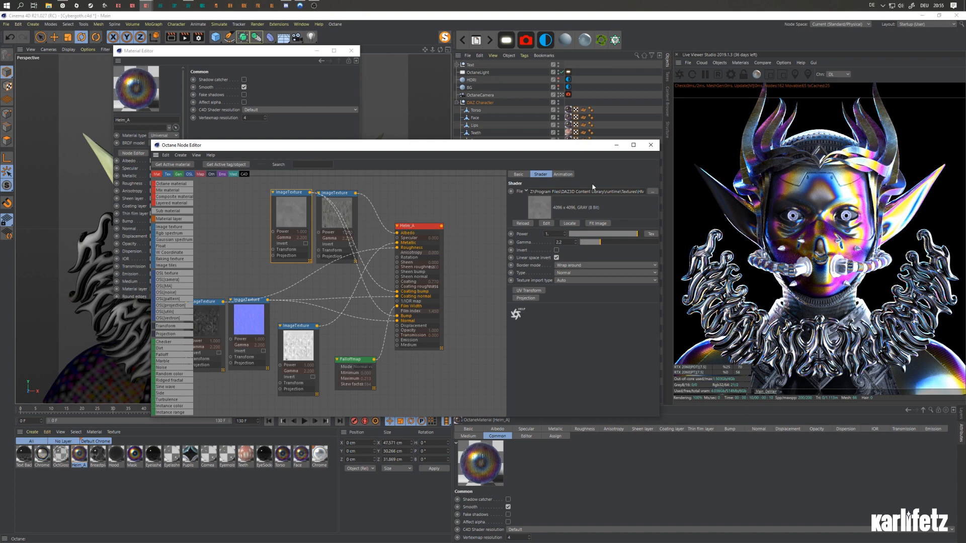
# Try a coating value of 0 on the Helm_A material's coating layer and undo the change
pyautogui.click(407, 225)
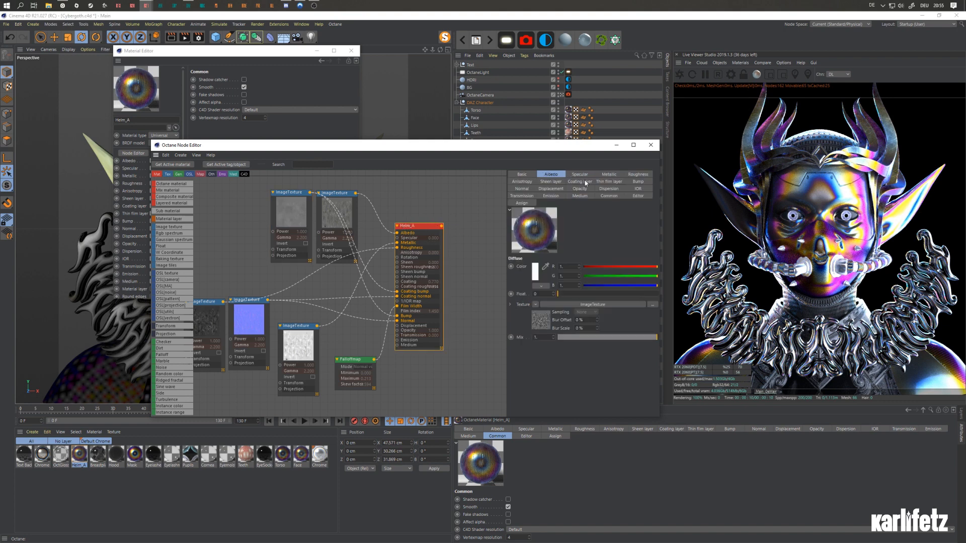
pyautogui.click(584, 183)
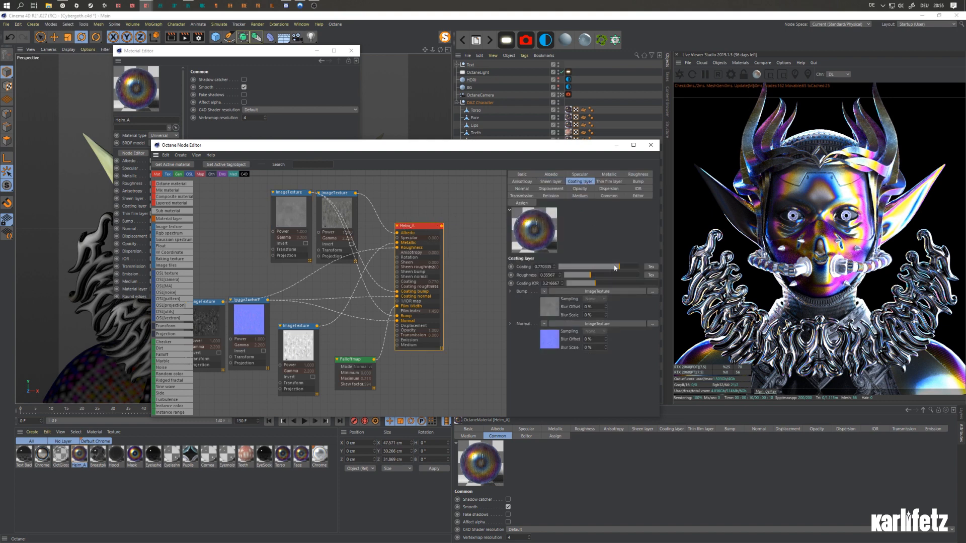
pyautogui.moveTo(618, 267); pyautogui.dragTo(557, 268)
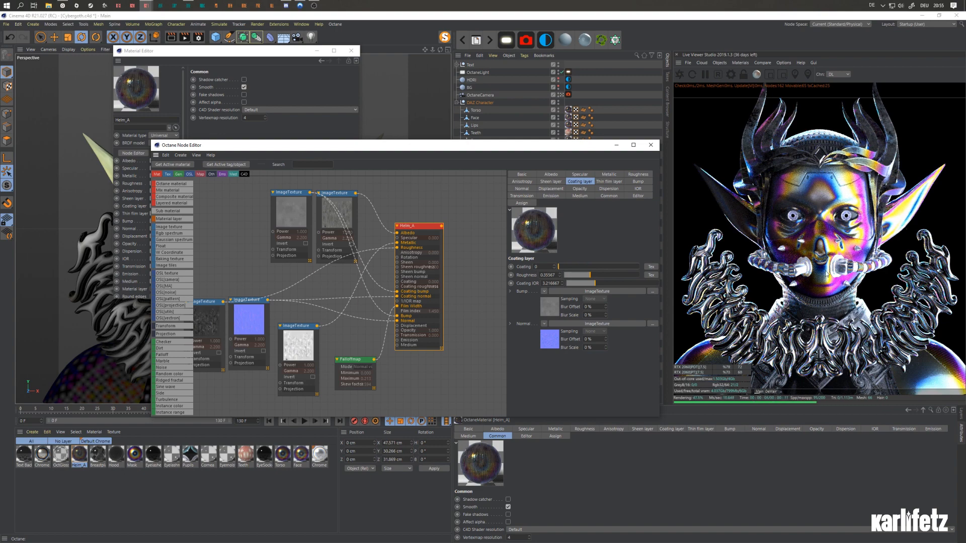
pyautogui.hotkey('ctrl', 'z')
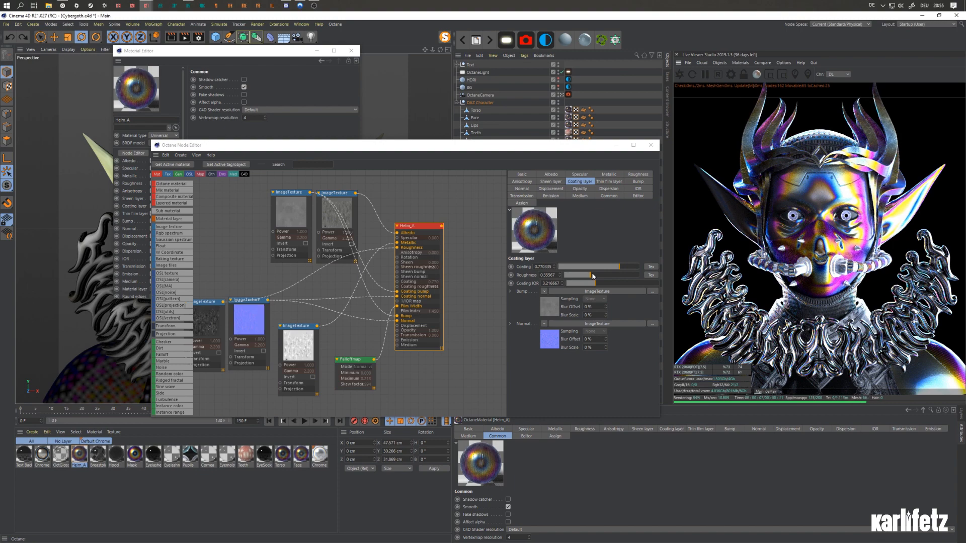
# Try coating IOR values of 1 and about 6.75 on the Helm_A material, and restore it to 3.216667
pyautogui.moveTo(594, 287); pyautogui.dragTo(578, 282)
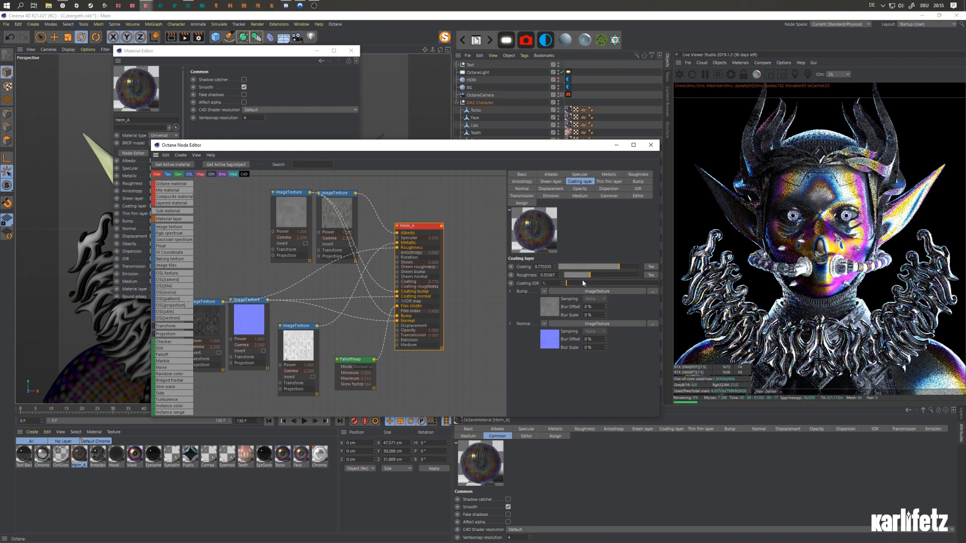
pyautogui.moveTo(581, 284); pyautogui.dragTo(641, 285)
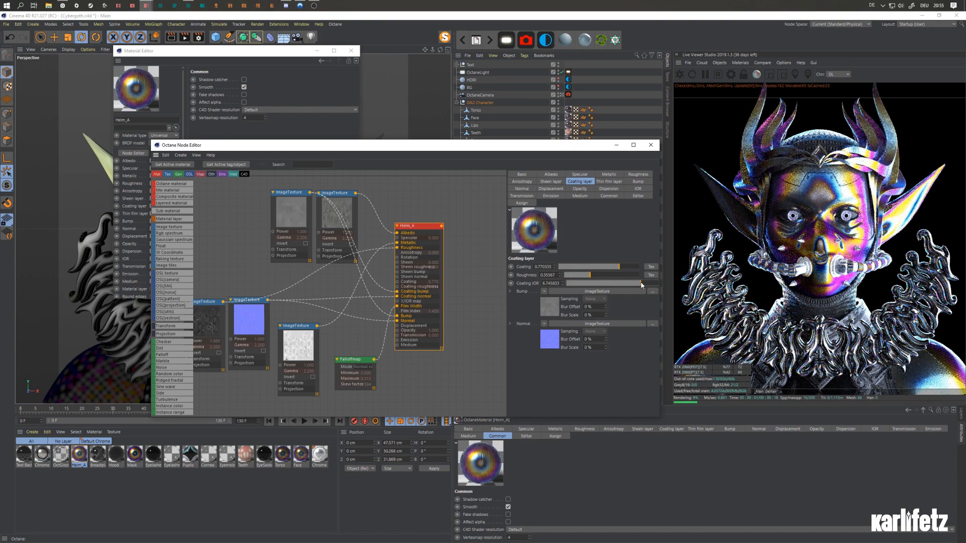
pyautogui.moveTo(641, 285); pyautogui.dragTo(594, 284)
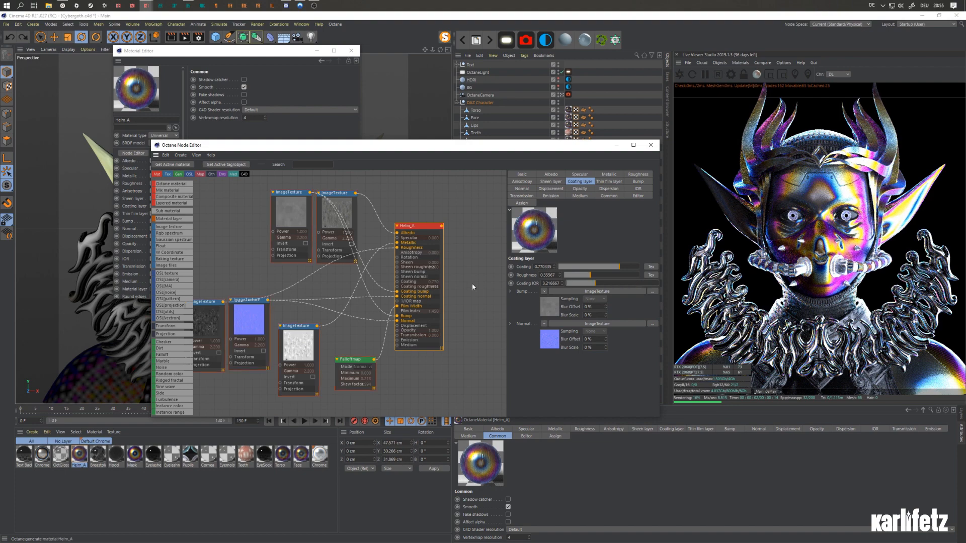
# Rearrange the Helm_A graph's image texture nodes, moving the two grey maps apart and the white map closer to the material node
pyautogui.moveTo(251, 322)
pyautogui.mouseDown()
pyautogui.moveTo(254, 302)
pyautogui.moveTo(229, 272)
pyautogui.moveTo(253, 316)
pyautogui.mouseUp()
pyautogui.moveTo(296, 341); pyautogui.dragTo(334, 299)
pyautogui.click(287, 222)
pyautogui.moveTo(286, 222); pyautogui.dragTo(239, 225)
pyautogui.moveTo(331, 221); pyautogui.dragTo(296, 215)
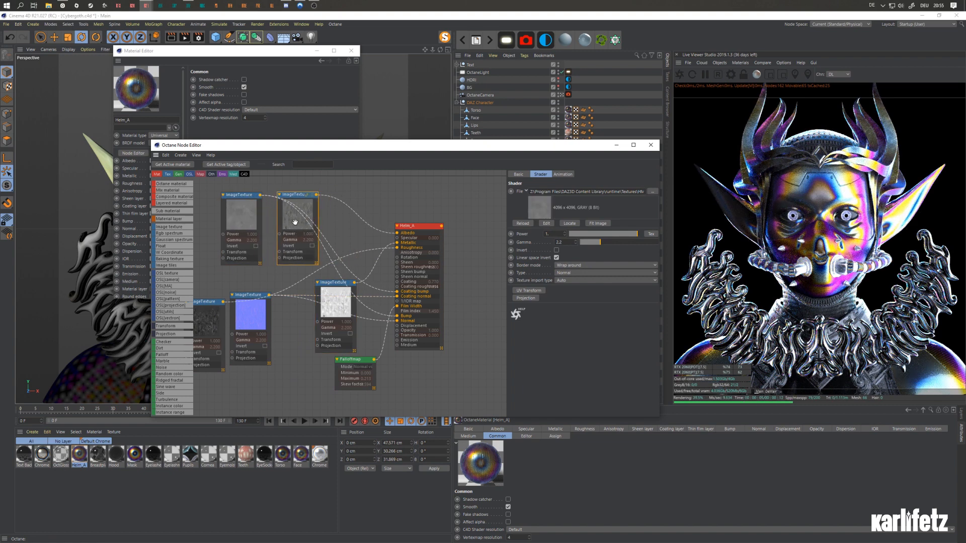
# Place the white image texture beside the two grey ones, disconnect it from the Metallic input and reconnect it
pyautogui.moveTo(338, 306); pyautogui.dragTo(340, 218)
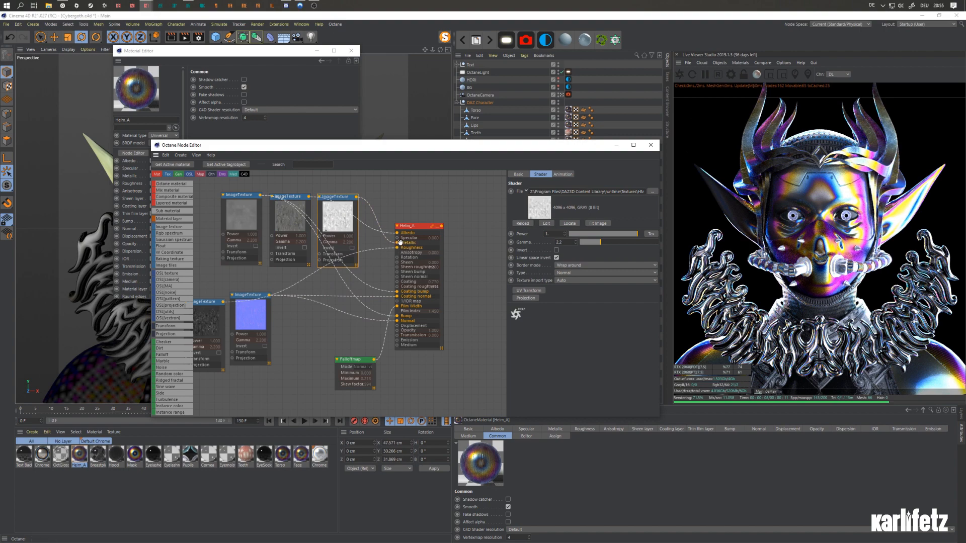
pyautogui.moveTo(399, 245); pyautogui.dragTo(397, 247)
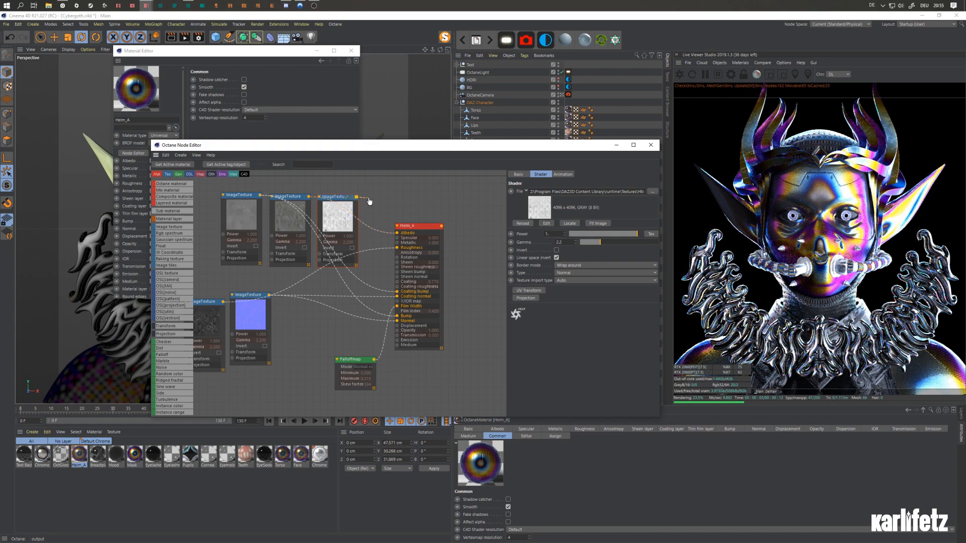
pyautogui.moveTo(398, 246); pyautogui.dragTo(397, 243)
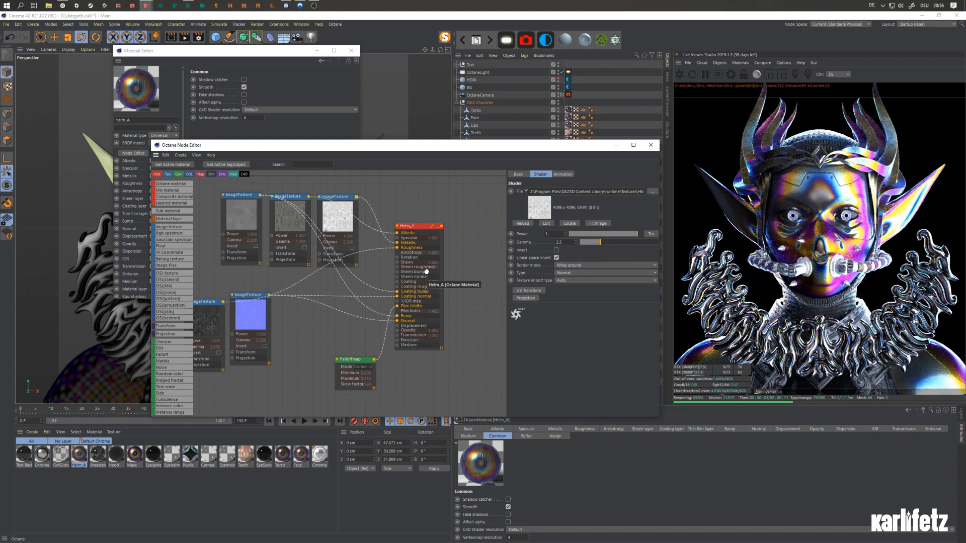
# Set the blue normal map texture's power to 0, place it and the falloff node near Helm_A, and display the falloff settings
pyautogui.moveTo(249, 312); pyautogui.dragTo(320, 302)
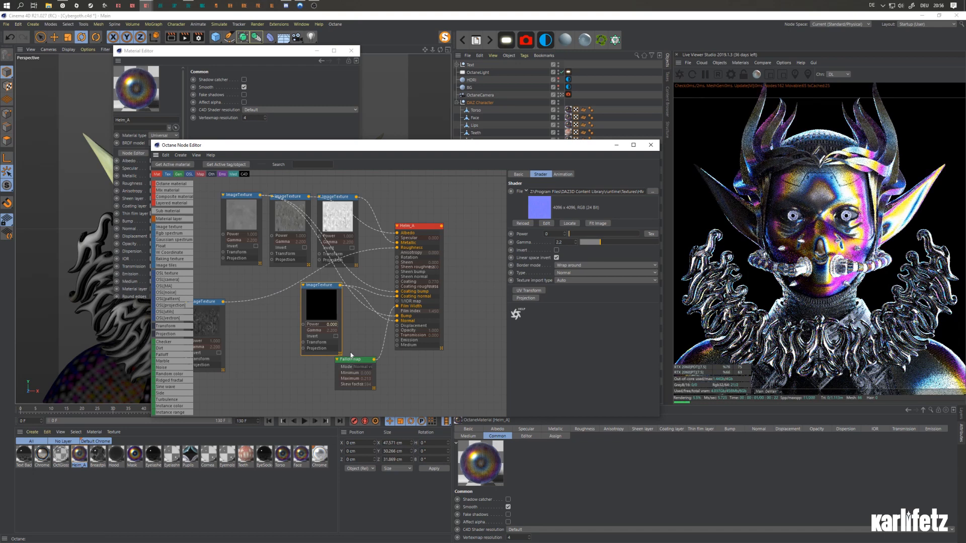
pyautogui.moveTo(351, 359); pyautogui.dragTo(306, 313)
pyautogui.click(356, 326)
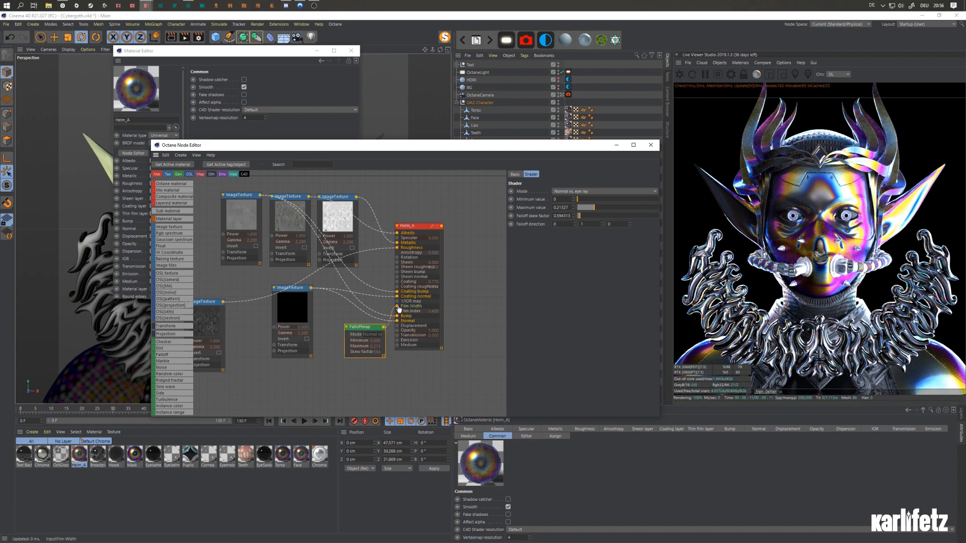
# Disconnect the falloff map from Helm_A's Film Width, try a plain film float value, return it to 0 and reconnect the falloff
pyautogui.moveTo(399, 309); pyautogui.dragTo(384, 310)
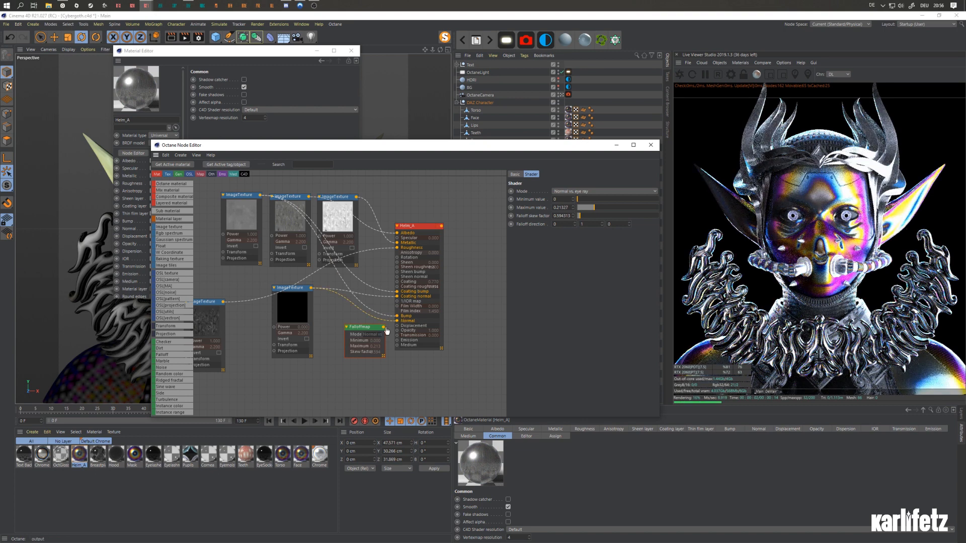
pyautogui.click(414, 226)
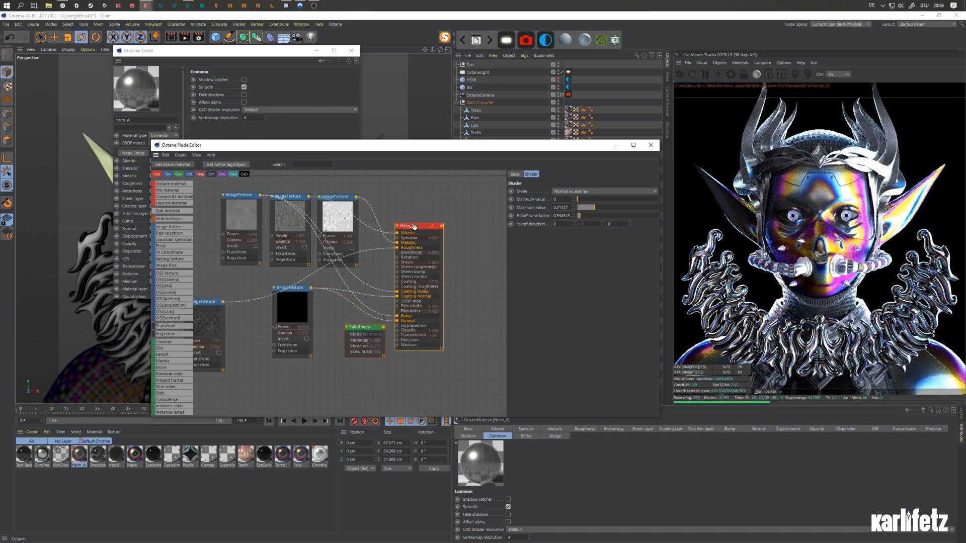
pyautogui.click(609, 181)
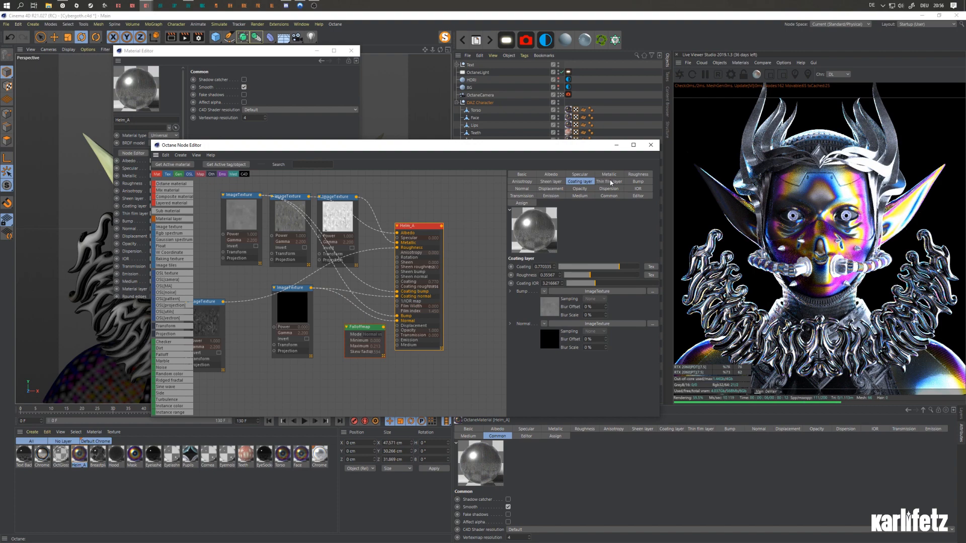
pyautogui.moveTo(566, 294)
pyautogui.mouseDown()
pyautogui.moveTo(579, 296)
pyautogui.moveTo(558, 295)
pyautogui.mouseUp()
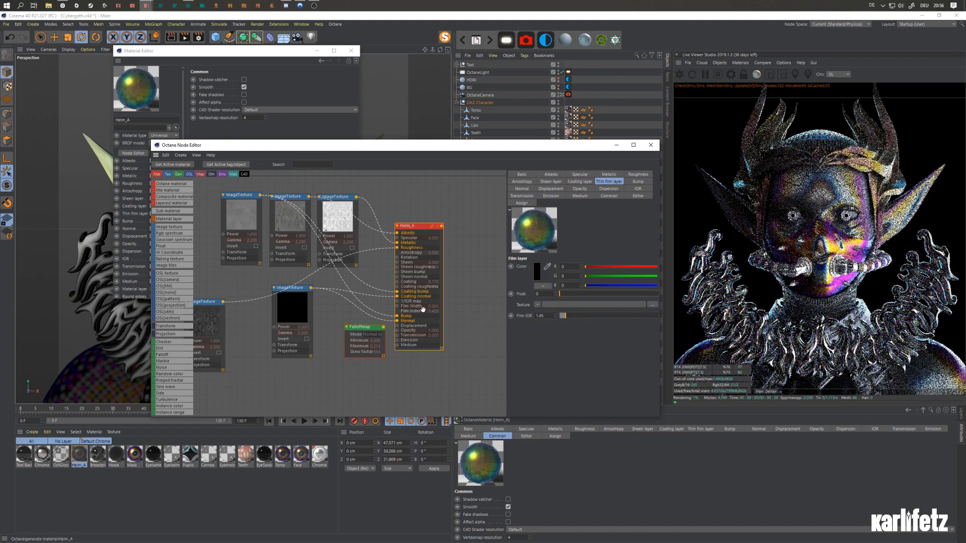
pyautogui.moveTo(383, 327); pyautogui.dragTo(399, 306)
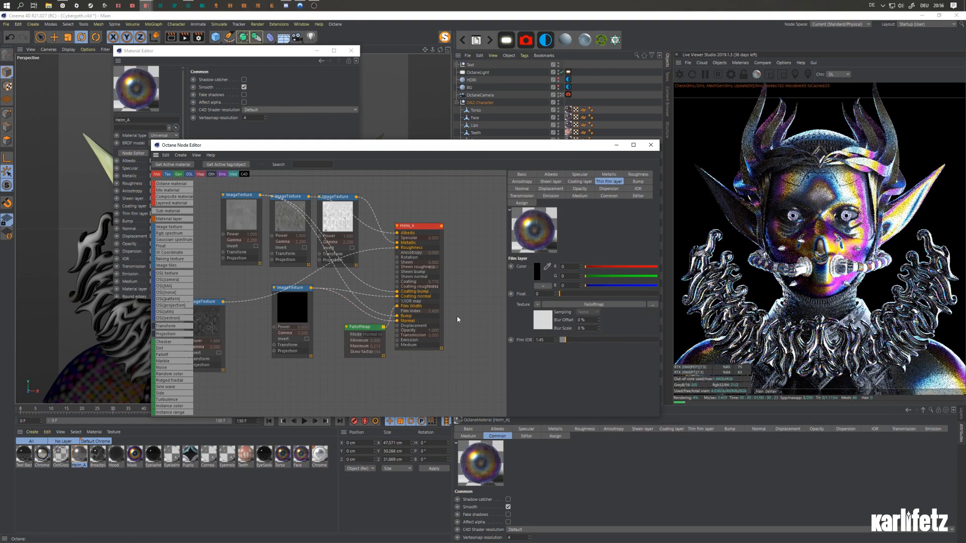
# Close the Helm_A material editors, select the Breastplate material and collapse the Eyes Backup.1, Mask Light and Mask Dark groups
pyautogui.click(650, 145)
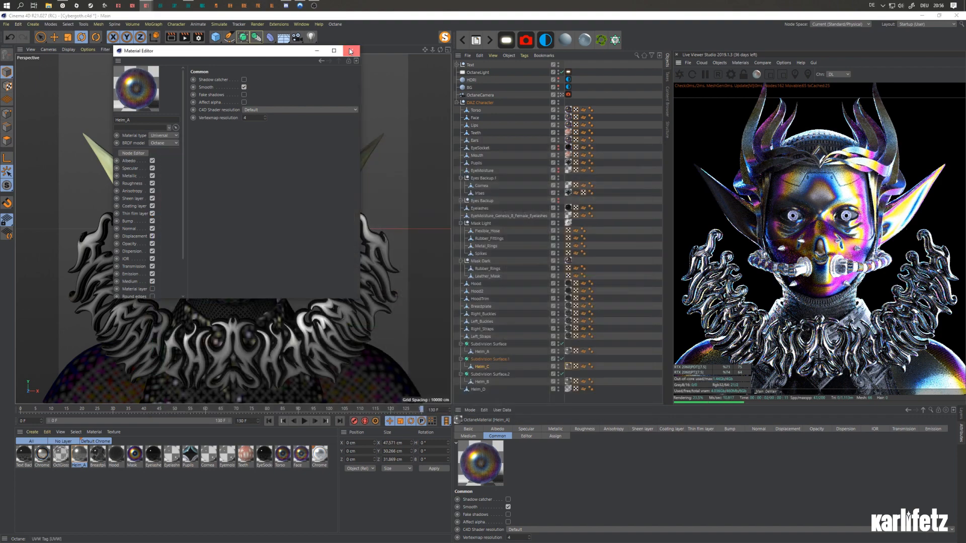
pyautogui.click(351, 51)
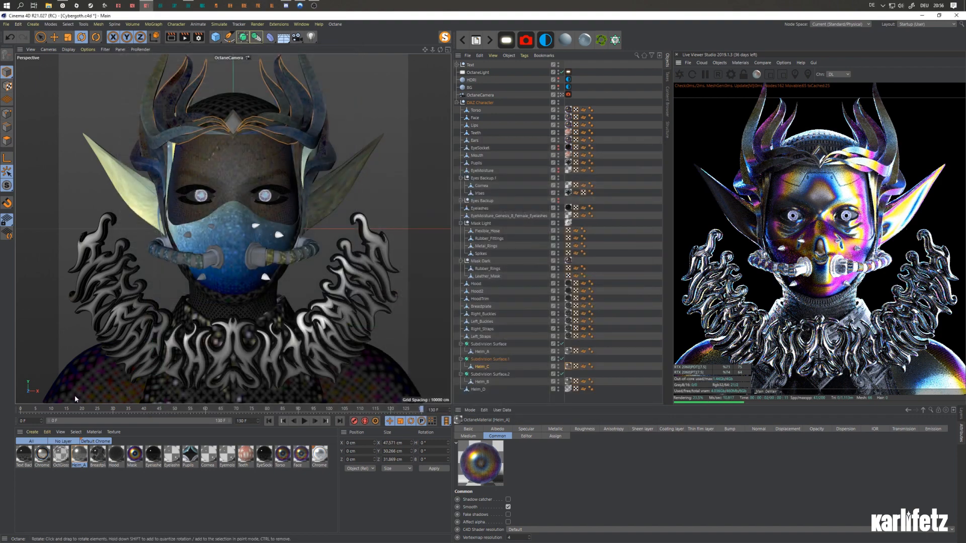
pyautogui.click(96, 457)
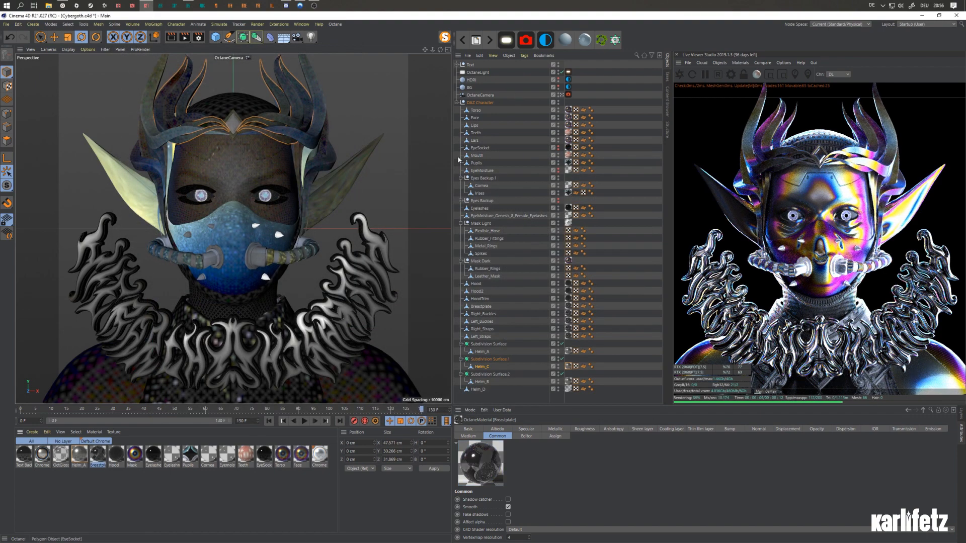
pyautogui.click(460, 178)
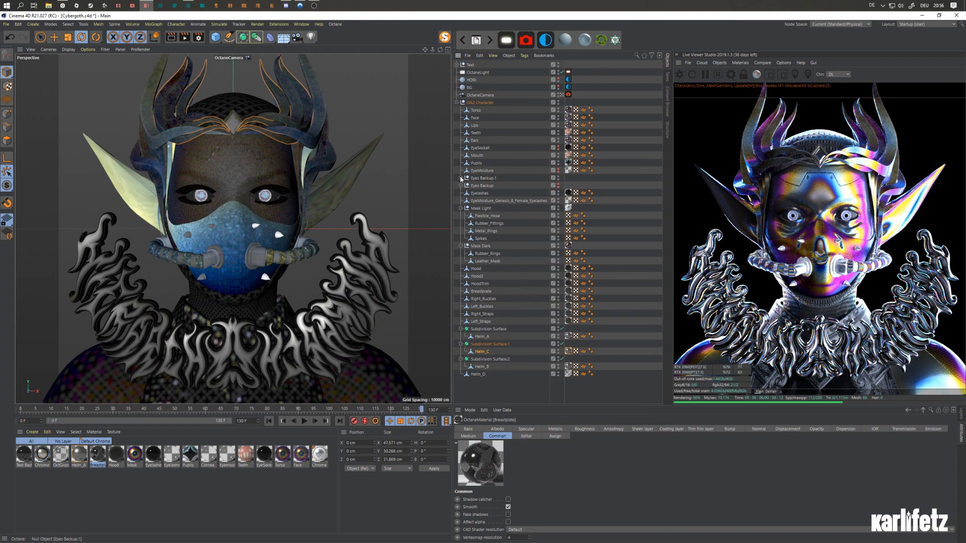
pyautogui.click(460, 207)
pyautogui.click(461, 215)
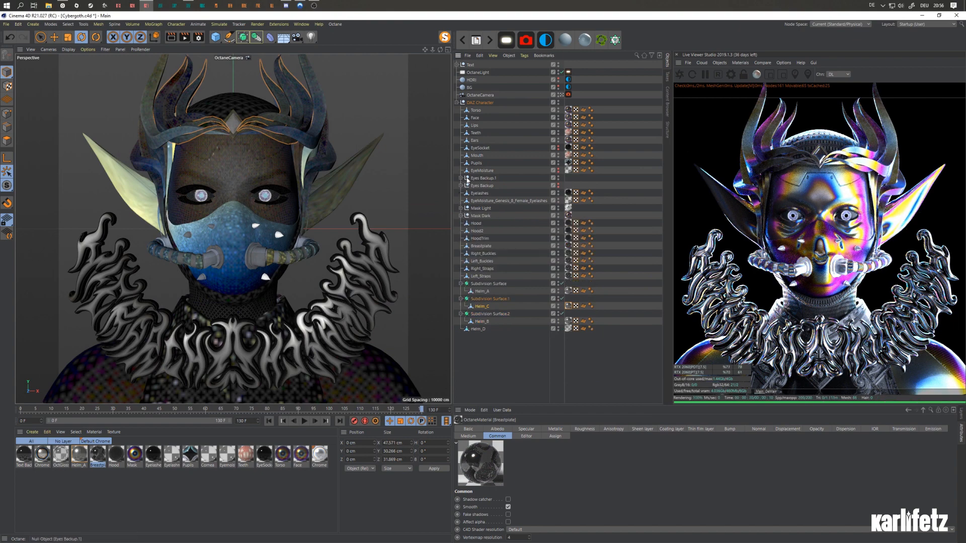
# Hide the Text object in both viewport and render, and open the Breastplate material's node graph
pyautogui.click(558, 64)
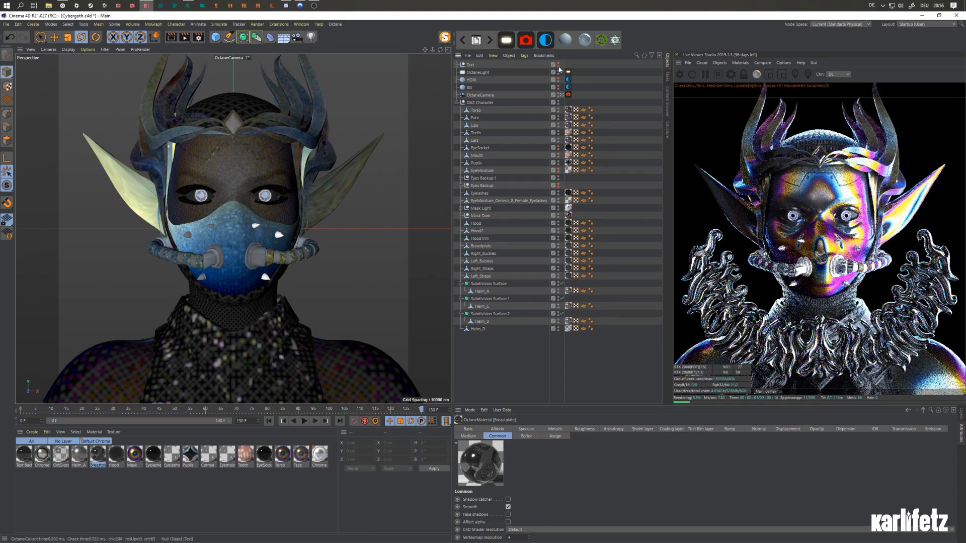
pyautogui.click(558, 65)
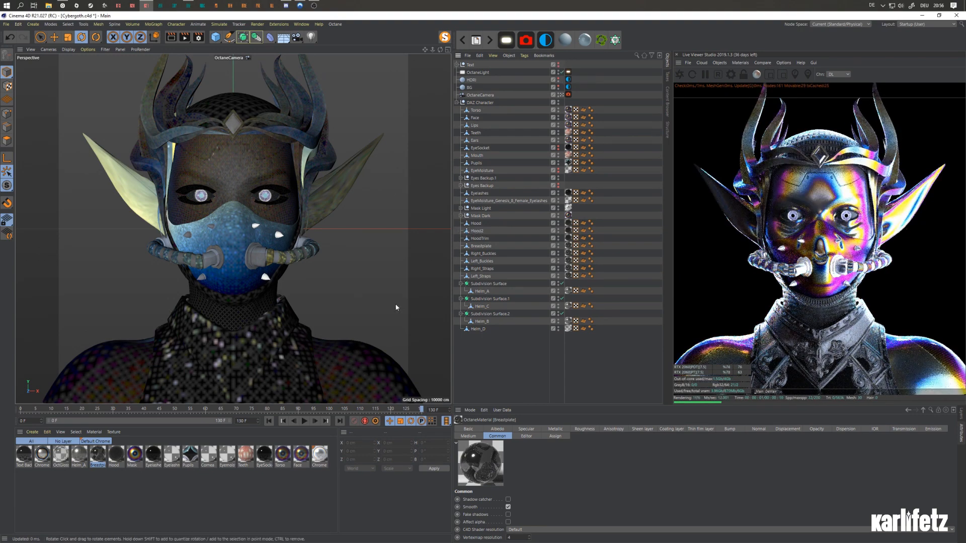
pyautogui.doubleClick(98, 455)
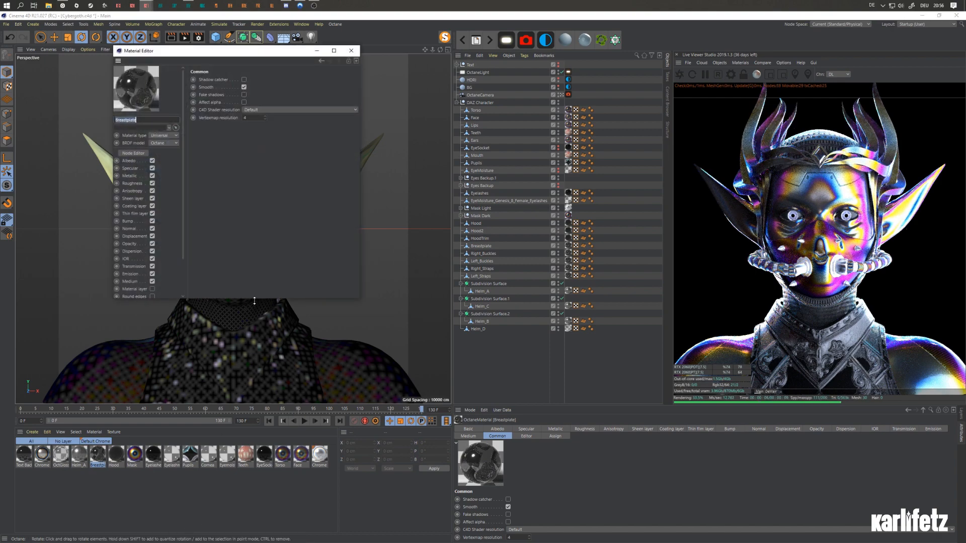
pyautogui.click(133, 153)
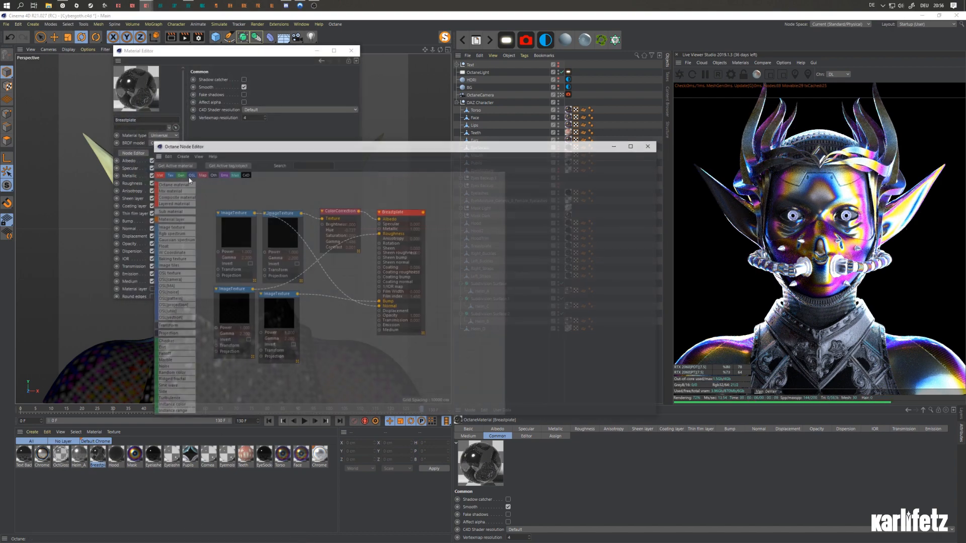
# Rearrange the Breastplate graph's image texture nodes and display the color correction node's settings
pyautogui.moveTo(279, 314); pyautogui.dragTo(305, 320)
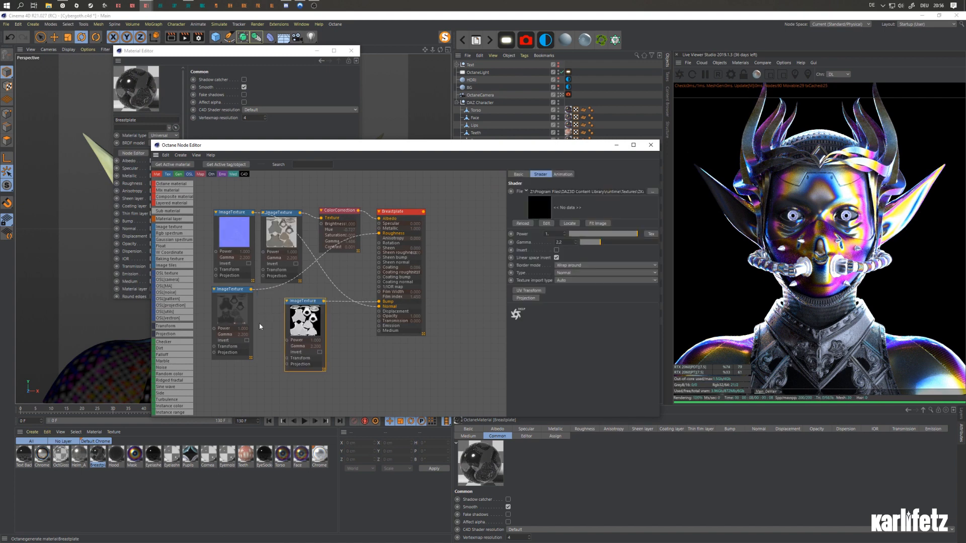
pyautogui.moveTo(244, 323); pyautogui.dragTo(251, 328)
pyautogui.moveTo(284, 236); pyautogui.dragTo(293, 235)
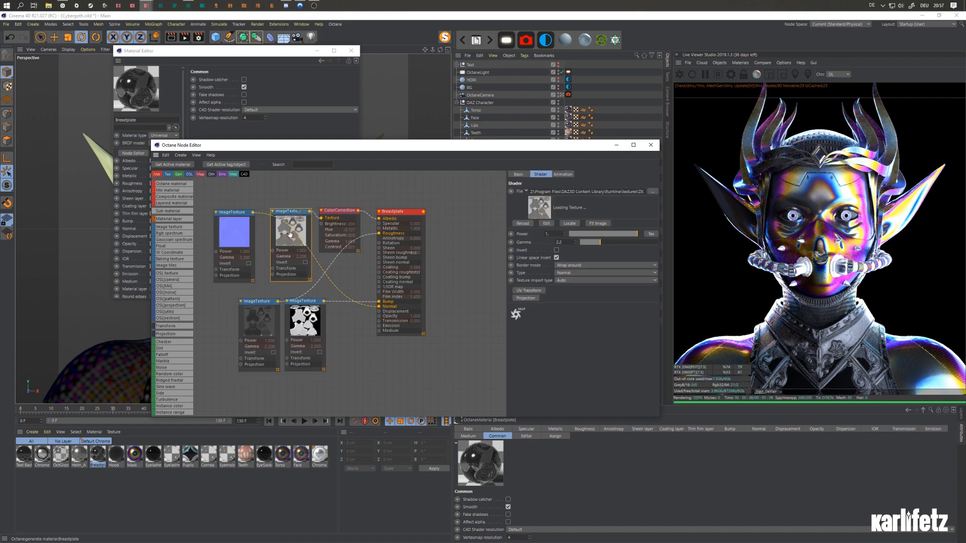
pyautogui.click(338, 210)
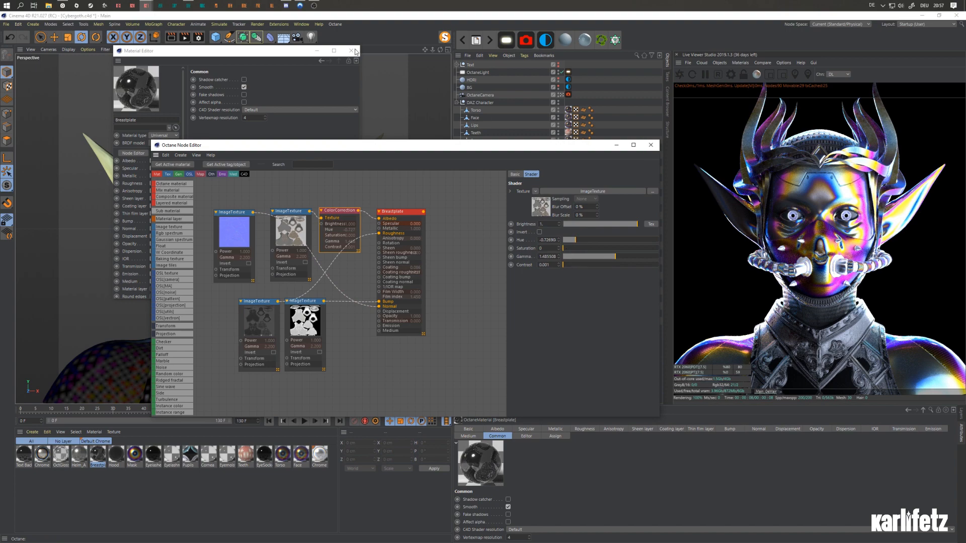
# Close the Breastplate material editors and open the Face material's node graph
pyautogui.click(351, 50)
pyautogui.doubleClick(300, 454)
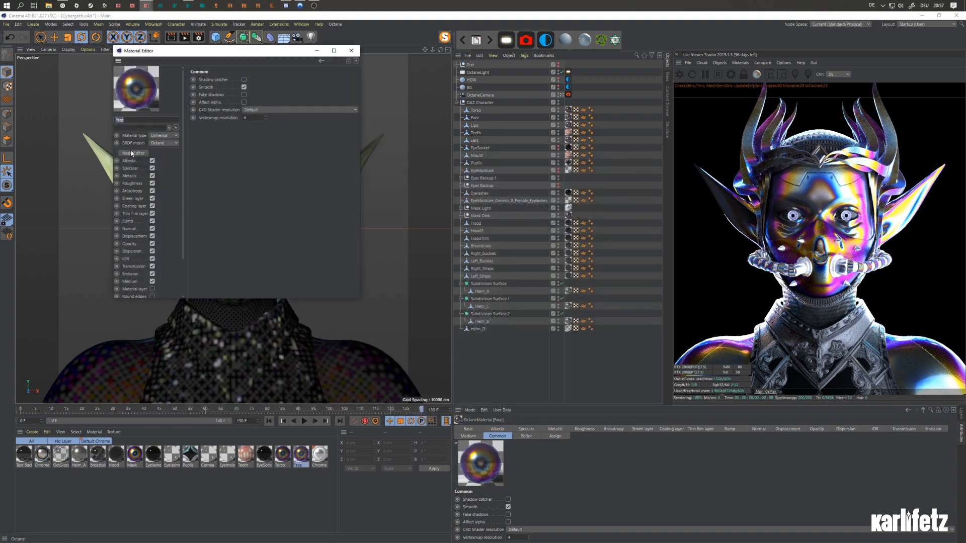
pyautogui.click(131, 153)
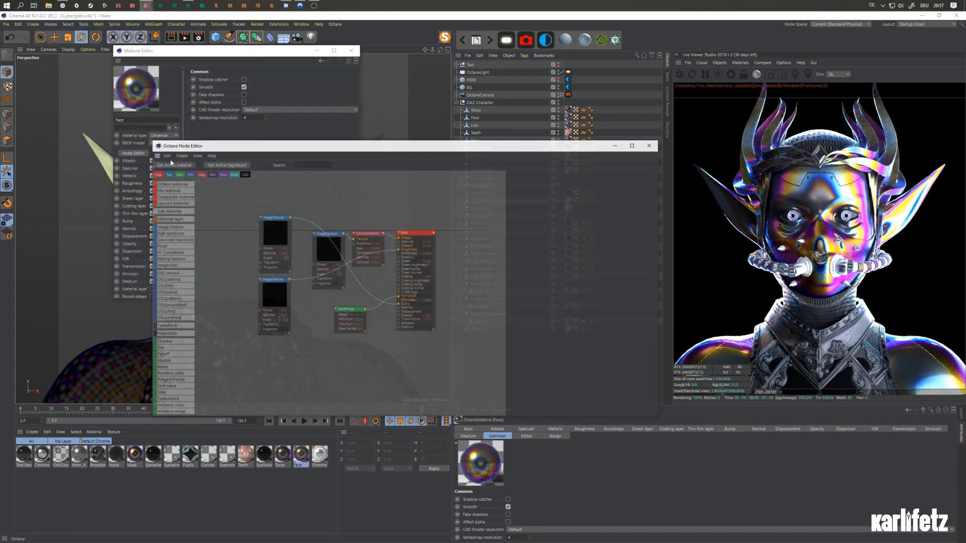
# Close the Face material's node graph and its material editor
pyautogui.click(650, 145)
pyautogui.click(351, 51)
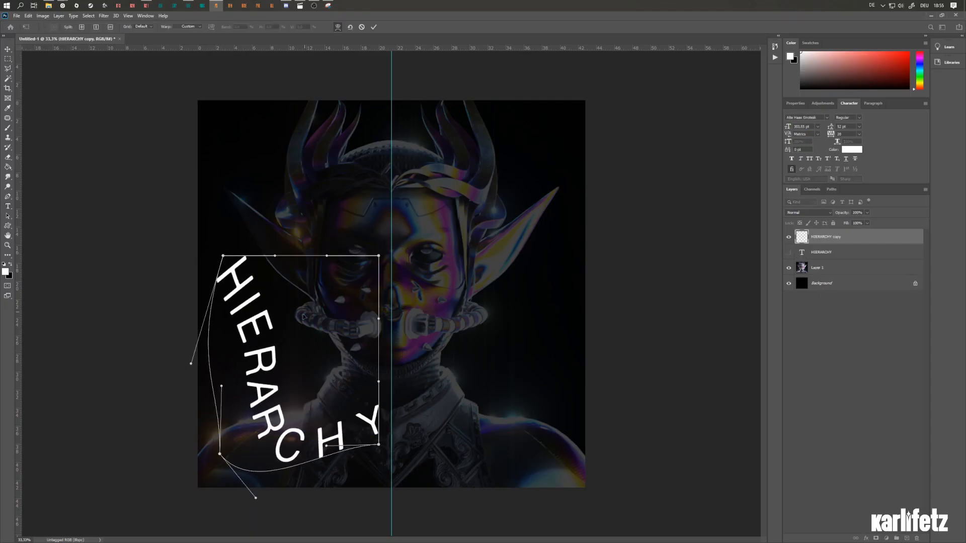
# Switch to Photoshop, warp the HIERARCHY copy lettering into a curve and brush jagged white outlines around its first letters on a new layer
pyautogui.moveTo(303, 316); pyautogui.dragTo(274, 271)
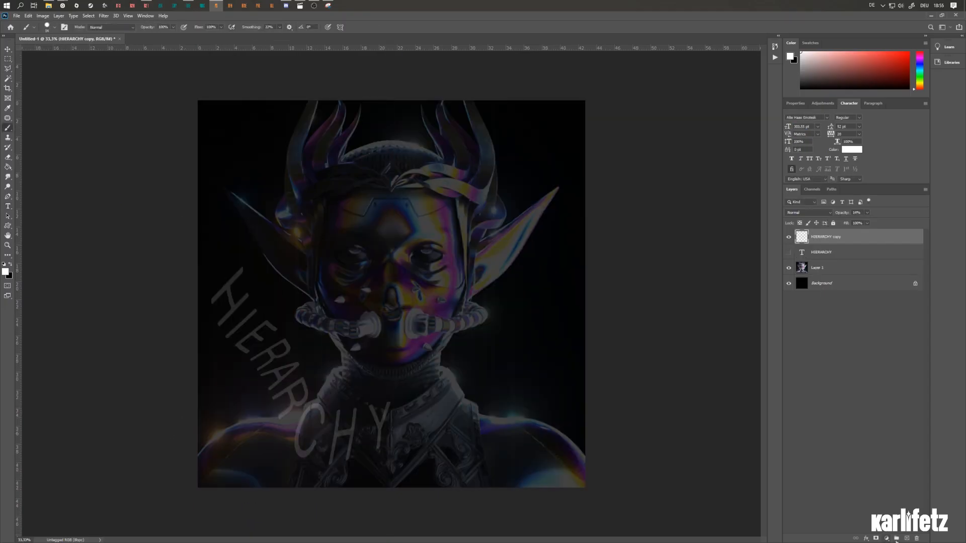
pyautogui.click(906, 538)
pyautogui.moveTo(242, 243); pyautogui.dragTo(204, 328)
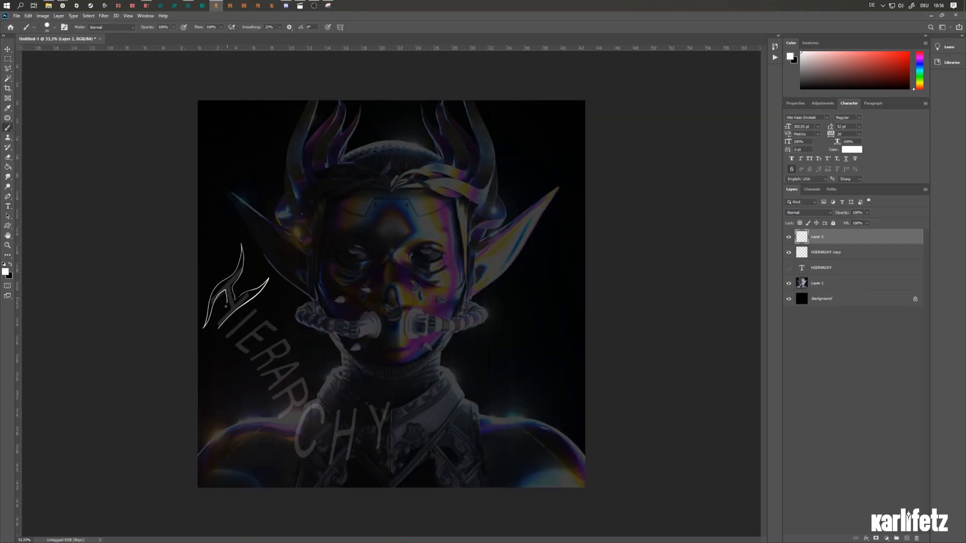
pyautogui.moveTo(266, 295); pyautogui.dragTo(209, 350)
pyautogui.moveTo(307, 343)
pyautogui.mouseDown()
pyautogui.moveTo(234, 402)
pyautogui.moveTo(245, 443)
pyautogui.mouseUp()
pyautogui.moveTo(284, 397); pyautogui.dragTo(250, 422)
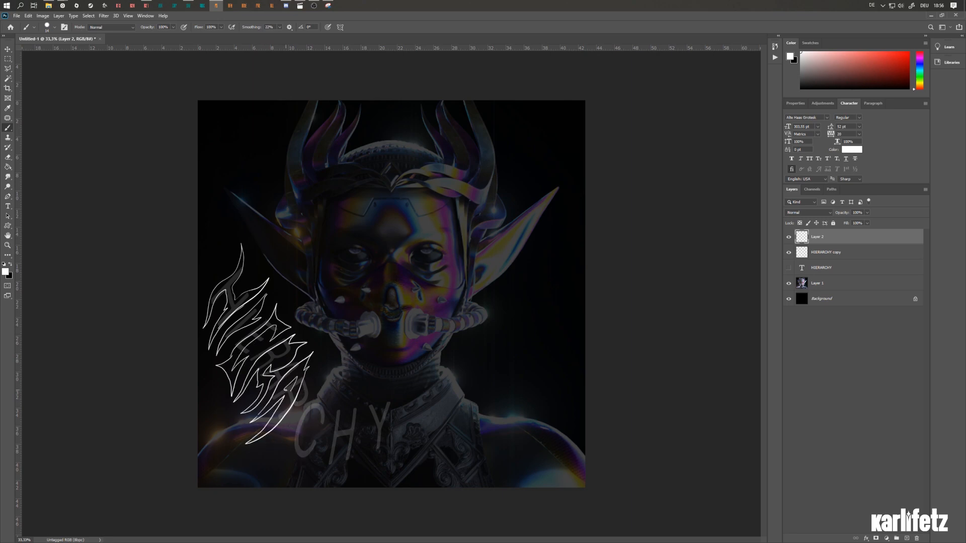
# Brush jagged outlines around the remaining letters down to the Y, and add the inner contours of the R and E
pyautogui.moveTo(312, 379); pyautogui.dragTo(268, 454)
pyautogui.moveTo(320, 383); pyautogui.dragTo(279, 467)
pyautogui.moveTo(343, 406); pyautogui.dragTo(348, 468)
pyautogui.moveTo(351, 389)
pyautogui.mouseDown()
pyautogui.moveTo(355, 463)
pyautogui.moveTo(386, 473)
pyautogui.mouseUp()
pyautogui.moveTo(408, 361); pyautogui.dragTo(377, 477)
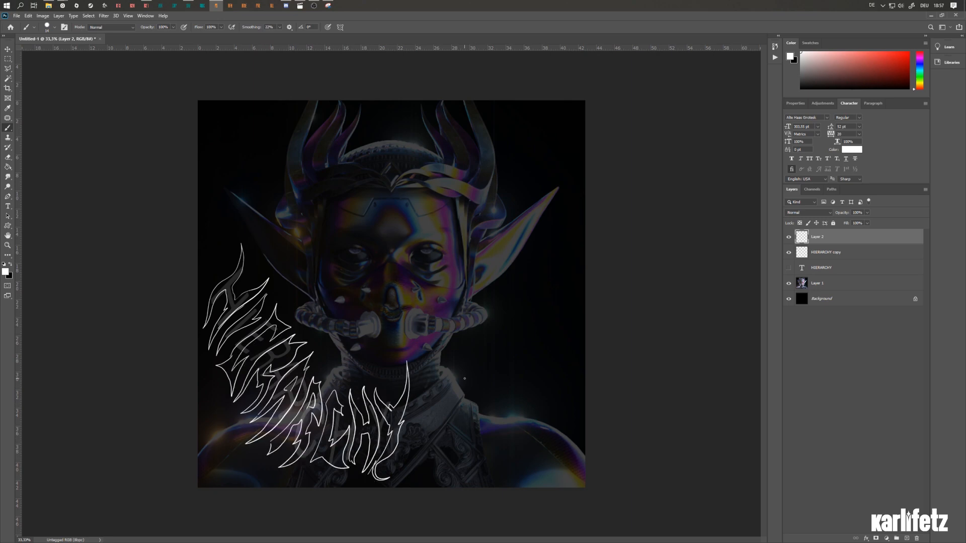
pyautogui.moveTo(285, 390); pyautogui.dragTo(292, 389)
pyautogui.moveTo(253, 337); pyautogui.dragTo(256, 355)
# Select the area outside the outlined letters, add a new layer, and touch up the H outline on Layer 2 with the Brush tool
pyautogui.press('w')
pyautogui.click(515, 343)
pyautogui.click(907, 538)
pyautogui.click(835, 251)
pyautogui.press('b')
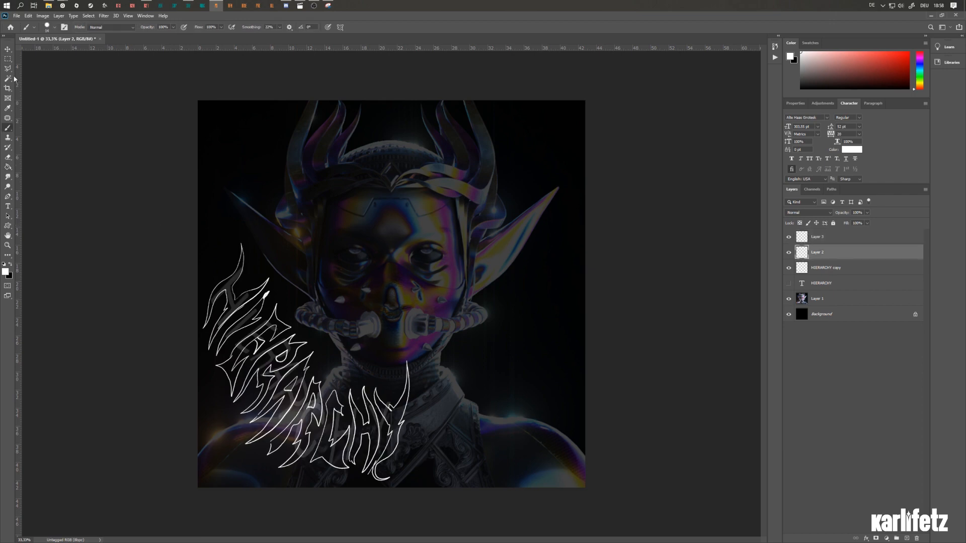
pyautogui.moveTo(268, 292); pyautogui.dragTo(264, 298)
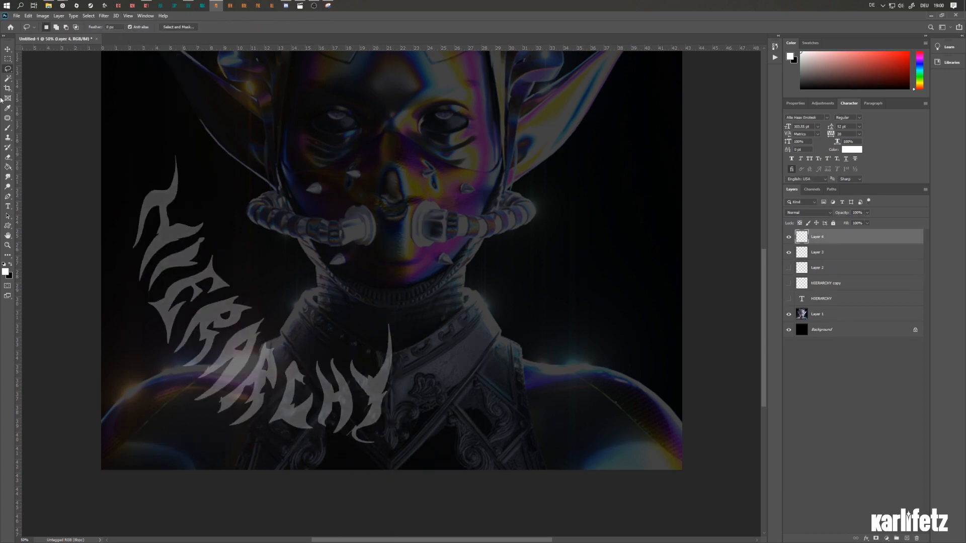
# On Layer 4, brush curled, flame-like white outlines with hooked tips around every letter of the filled HIERARCHY lettering
pyautogui.press('b')
pyautogui.moveTo(144, 201)
pyautogui.mouseDown()
pyautogui.moveTo(194, 166)
pyautogui.moveTo(165, 203)
pyautogui.mouseUp()
pyautogui.moveTo(174, 203)
pyautogui.mouseDown()
pyautogui.moveTo(217, 207)
pyautogui.moveTo(170, 247)
pyautogui.mouseUp()
pyautogui.moveTo(170, 239); pyautogui.dragTo(124, 289)
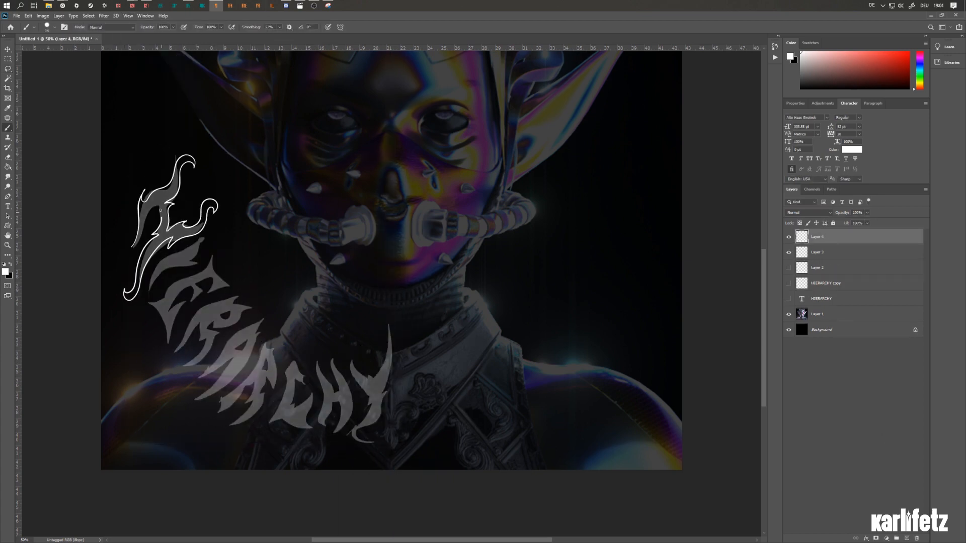
pyautogui.moveTo(124, 250); pyautogui.dragTo(160, 211)
pyautogui.moveTo(273, 221); pyautogui.dragTo(240, 274)
pyautogui.hotkey('ctrl', 'z')
pyautogui.moveTo(229, 232)
pyautogui.mouseDown()
pyautogui.moveTo(147, 294)
pyautogui.moveTo(195, 261)
pyautogui.mouseUp()
pyautogui.moveTo(183, 261); pyautogui.dragTo(214, 245)
pyautogui.moveTo(185, 279); pyautogui.dragTo(134, 319)
pyautogui.moveTo(166, 348); pyautogui.dragTo(211, 274)
pyautogui.moveTo(202, 303)
pyautogui.mouseDown()
pyautogui.moveTo(235, 272)
pyautogui.moveTo(221, 249)
pyautogui.mouseUp()
pyautogui.moveTo(240, 293); pyautogui.dragTo(194, 319)
pyautogui.moveTo(201, 315)
pyautogui.mouseDown()
pyautogui.moveTo(169, 357)
pyautogui.moveTo(208, 328)
pyautogui.mouseUp()
pyautogui.moveTo(207, 330); pyautogui.dragTo(170, 366)
pyautogui.moveTo(170, 366); pyautogui.dragTo(233, 332)
pyautogui.moveTo(232, 331); pyautogui.dragTo(214, 319)
pyautogui.moveTo(215, 329)
pyautogui.mouseDown()
pyautogui.moveTo(250, 311)
pyautogui.moveTo(231, 339)
pyautogui.mouseUp()
pyautogui.moveTo(231, 339)
pyautogui.mouseDown()
pyautogui.moveTo(178, 379)
pyautogui.moveTo(235, 358)
pyautogui.mouseUp()
pyautogui.moveTo(185, 390)
pyautogui.mouseDown()
pyautogui.moveTo(250, 355)
pyautogui.moveTo(242, 383)
pyautogui.mouseUp()
pyautogui.moveTo(257, 383)
pyautogui.mouseDown()
pyautogui.moveTo(202, 405)
pyautogui.moveTo(228, 436)
pyautogui.mouseUp()
pyautogui.moveTo(228, 436)
pyautogui.mouseDown()
pyautogui.moveTo(276, 375)
pyautogui.moveTo(291, 322)
pyautogui.moveTo(302, 420)
pyautogui.moveTo(317, 355)
pyautogui.moveTo(352, 352)
pyautogui.moveTo(322, 342)
pyautogui.moveTo(373, 355)
pyautogui.moveTo(397, 423)
pyautogui.moveTo(380, 446)
pyautogui.mouseUp()
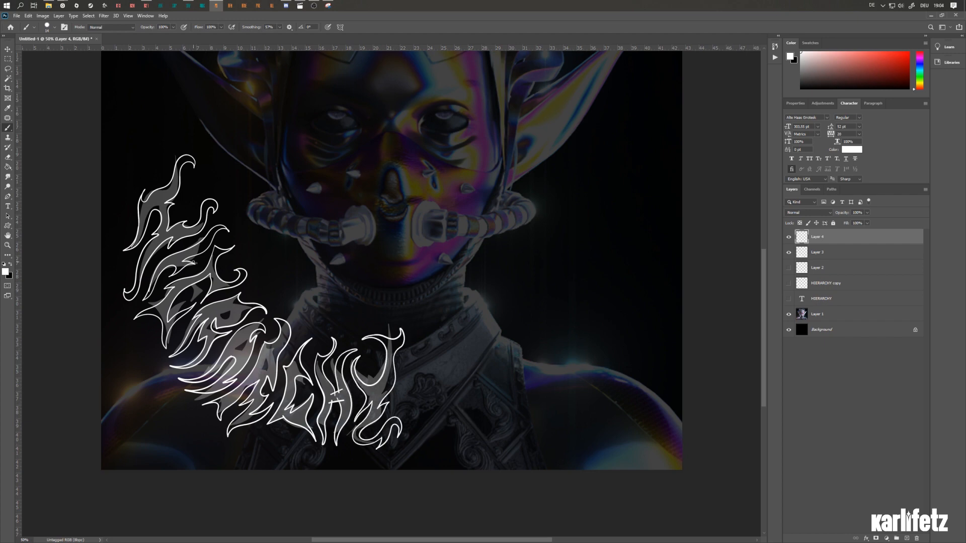
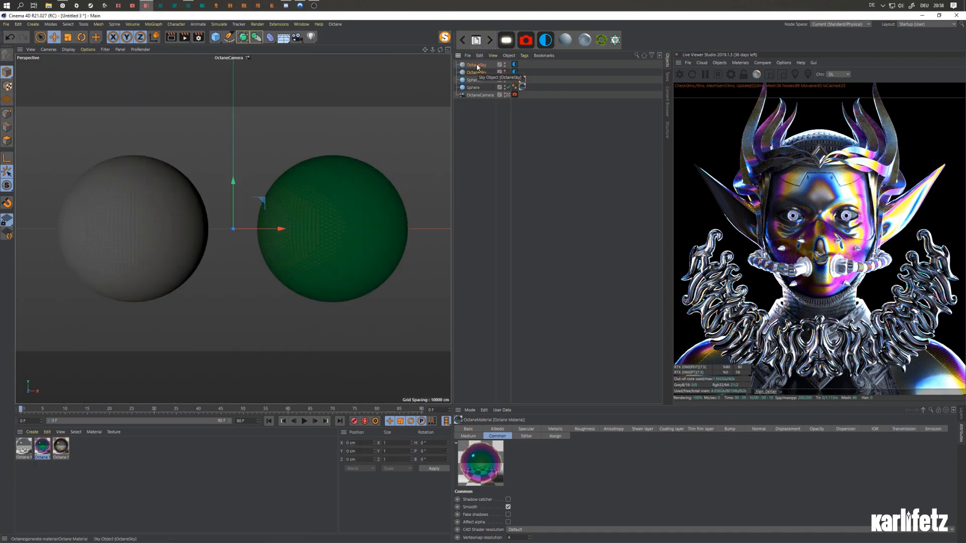
# Switch to the Cinema 4D test scene, restart the Octane live render and delete both spheres
pyautogui.click(686, 76)
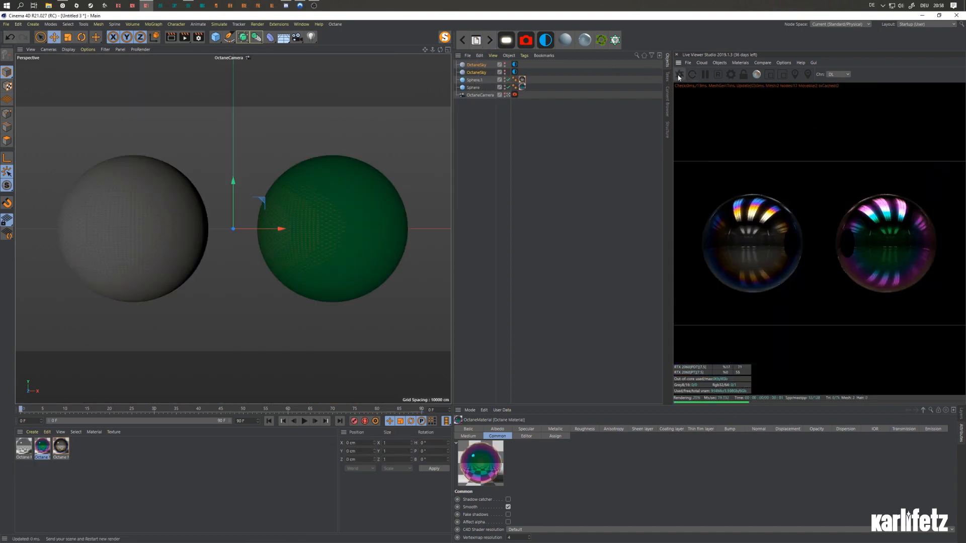
pyautogui.click(485, 88)
pyautogui.press('Delete')
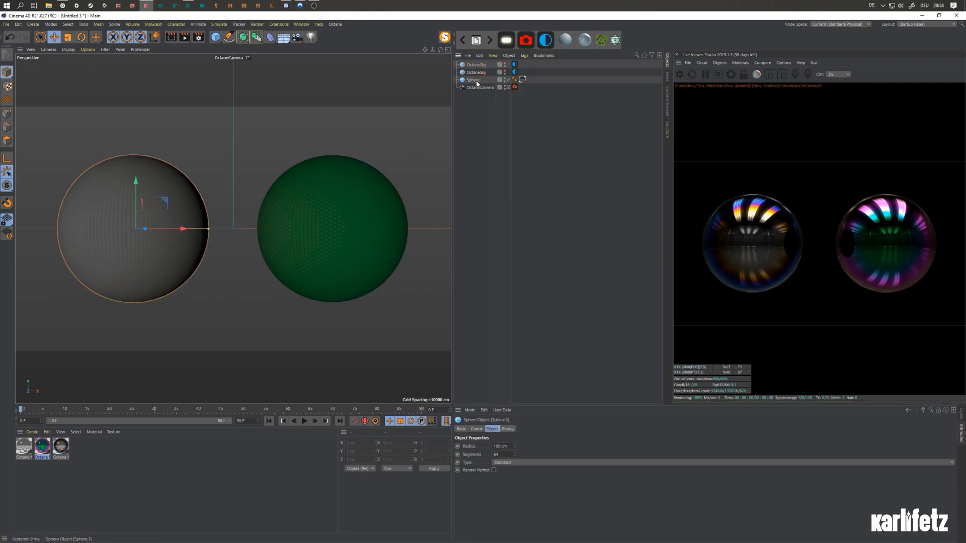
pyautogui.click(476, 81)
pyautogui.press('Delete')
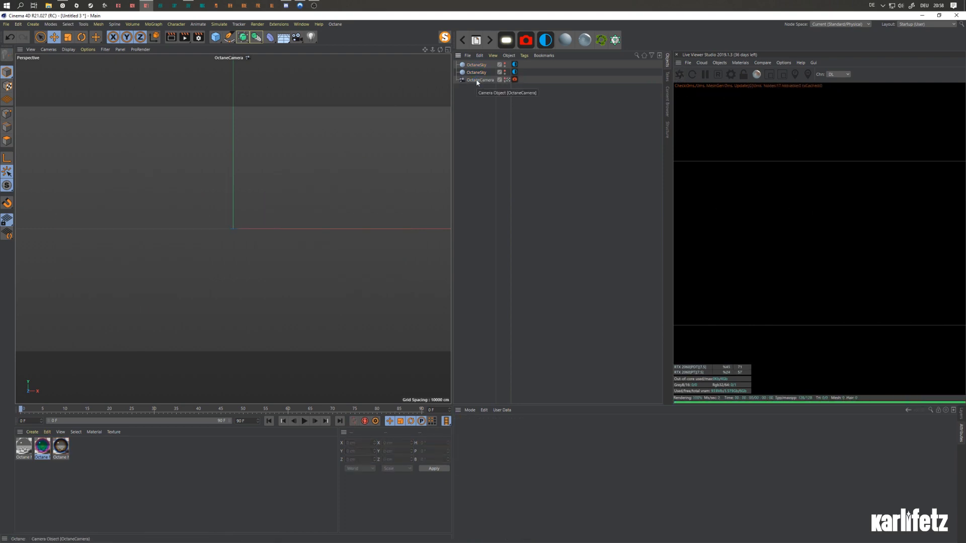
# Merge the Hierarchy Text Illustrator file into the scene at a scale of 1 centimetre with connected splines
pyautogui.click(465, 56)
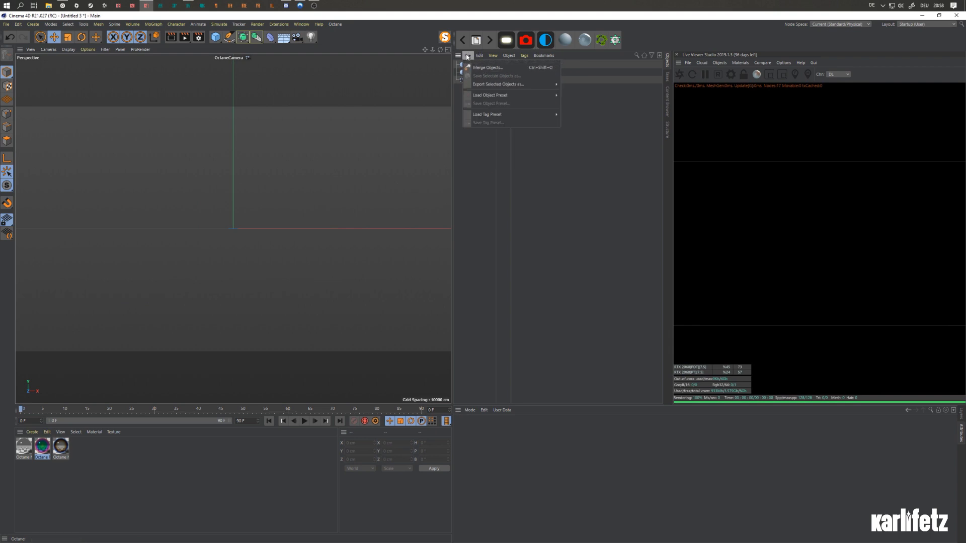
pyautogui.click(477, 68)
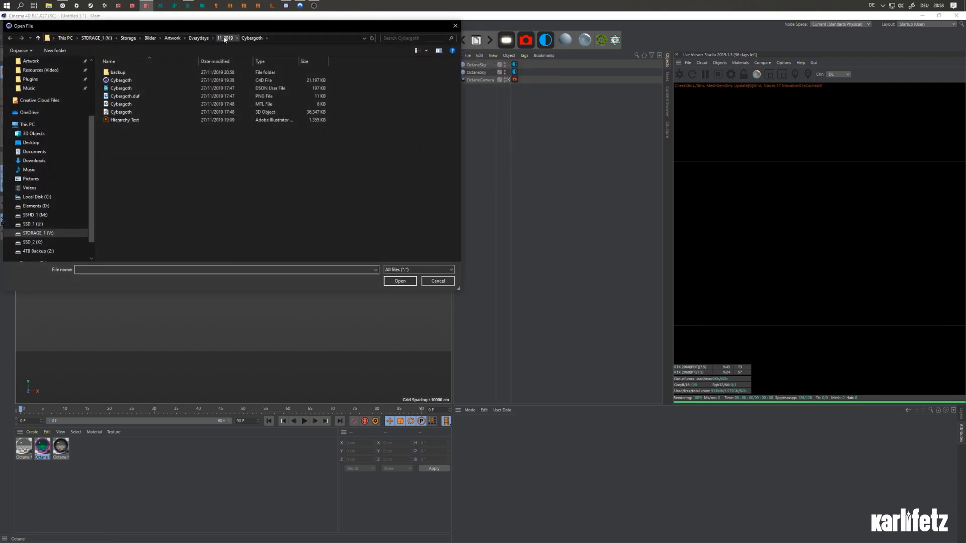
pyautogui.doubleClick(137, 120)
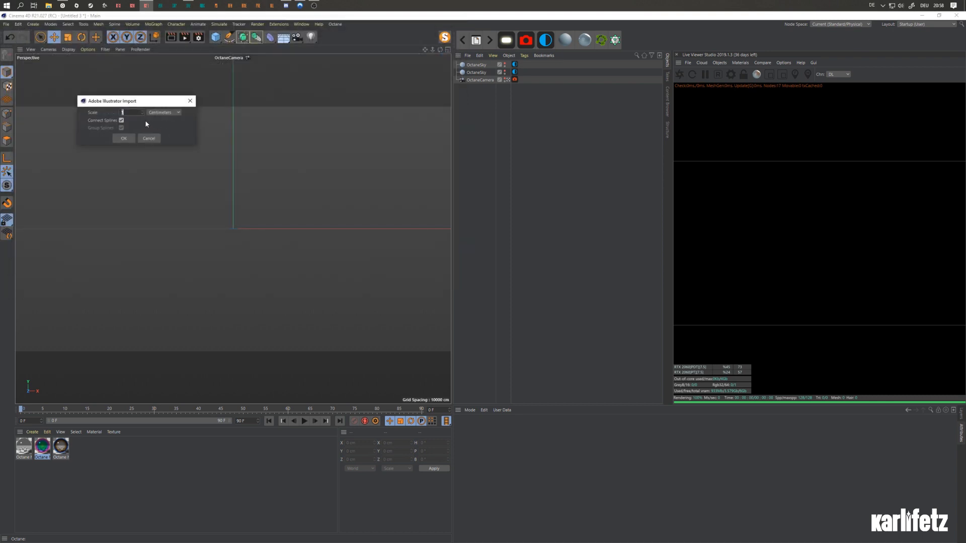
pyautogui.click(124, 138)
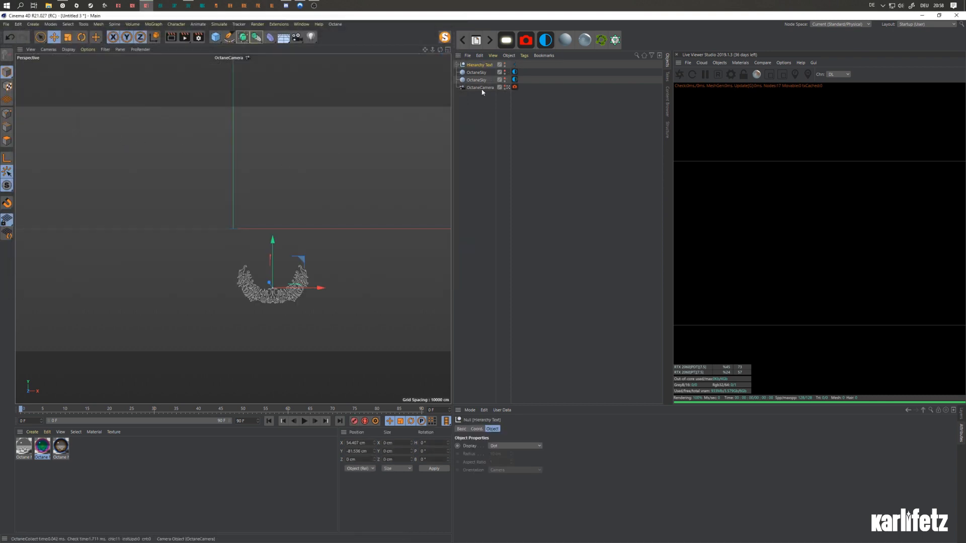
# Set the Hierarchy Text null's X and Y position to 0 and scale it up until the lettering nearly spans the viewport
pyautogui.click(459, 66)
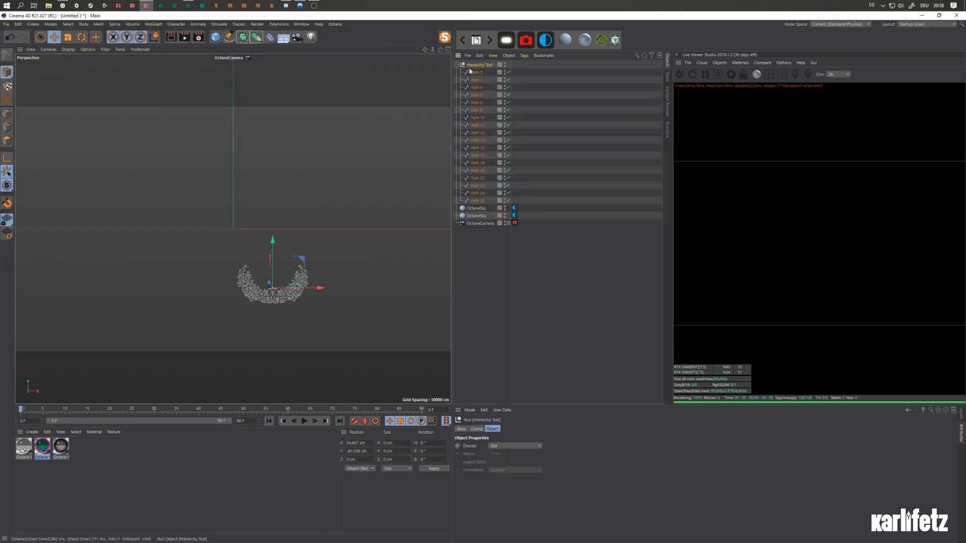
pyautogui.keyDown('shift'); pyautogui.click(476, 199); pyautogui.keyUp('shift')
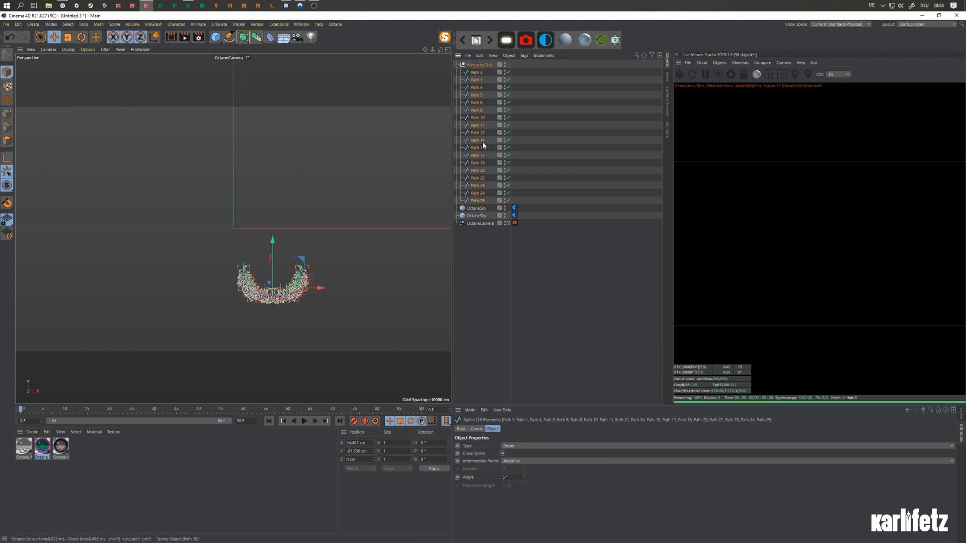
pyautogui.click(477, 65)
pyautogui.click(477, 429)
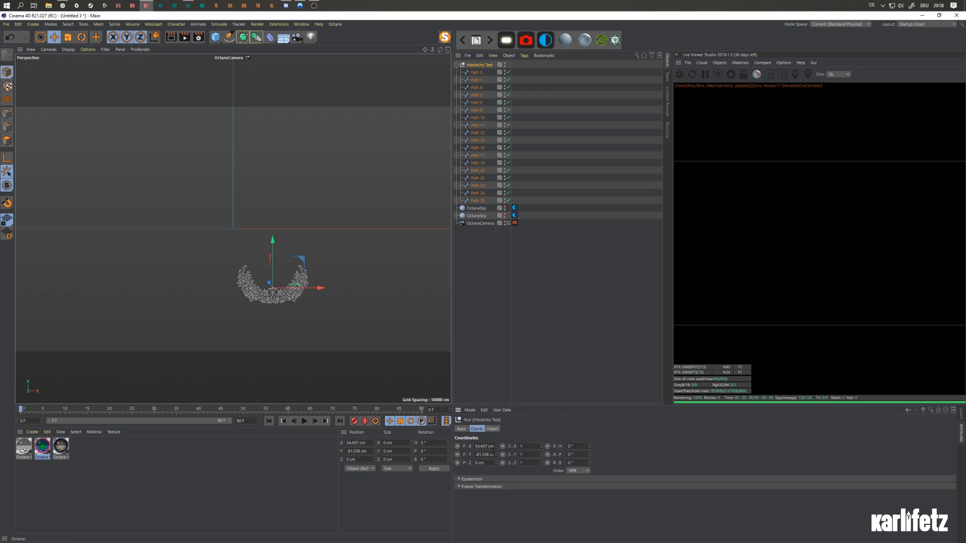
pyautogui.doubleClick(482, 446)
pyautogui.write('0')
pyautogui.press('Tab')
pyautogui.write('0')
pyautogui.press('Return')
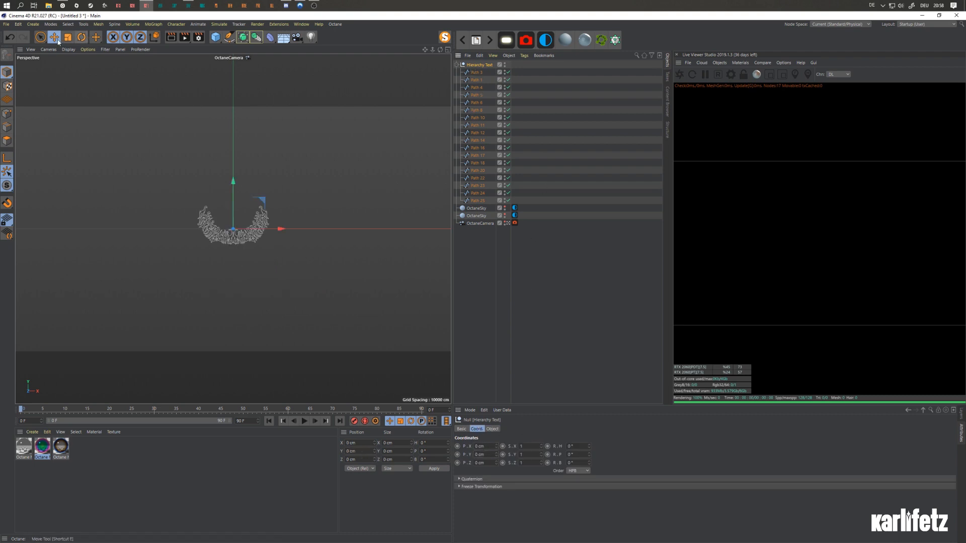
pyautogui.press('t')
pyautogui.moveTo(340, 181); pyautogui.dragTo(251, 186)
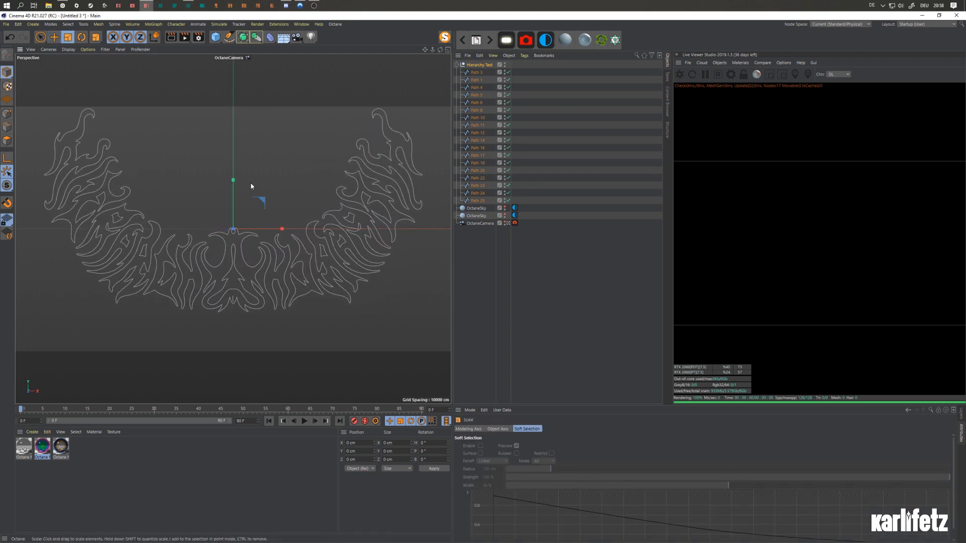
# Duplicate the Hierarchy Text null and hide the original
pyautogui.click(475, 67)
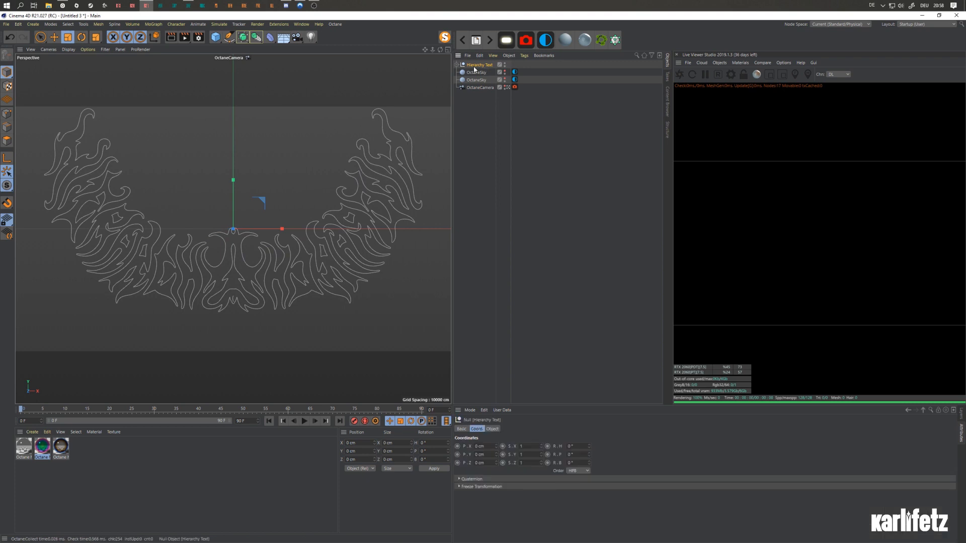
pyautogui.hotkey('ctrl', 'v')
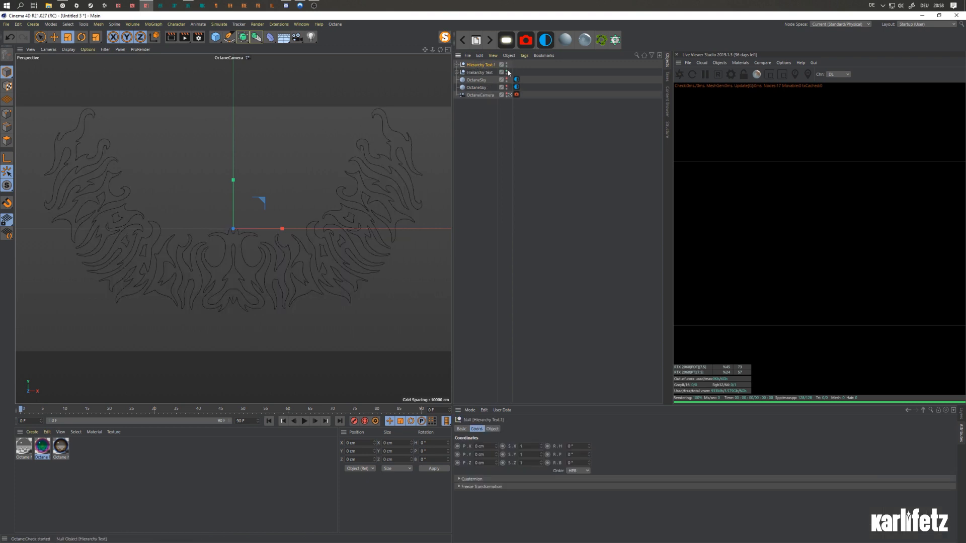
pyautogui.click(507, 72)
# Merge all path splines in the duplicated Hierarchy Text null into one spline with Connect Objects + Delete
pyautogui.click(457, 65)
pyautogui.click(475, 72)
pyautogui.keyDown('shift'); pyautogui.click(475, 200); pyautogui.keyUp('shift')
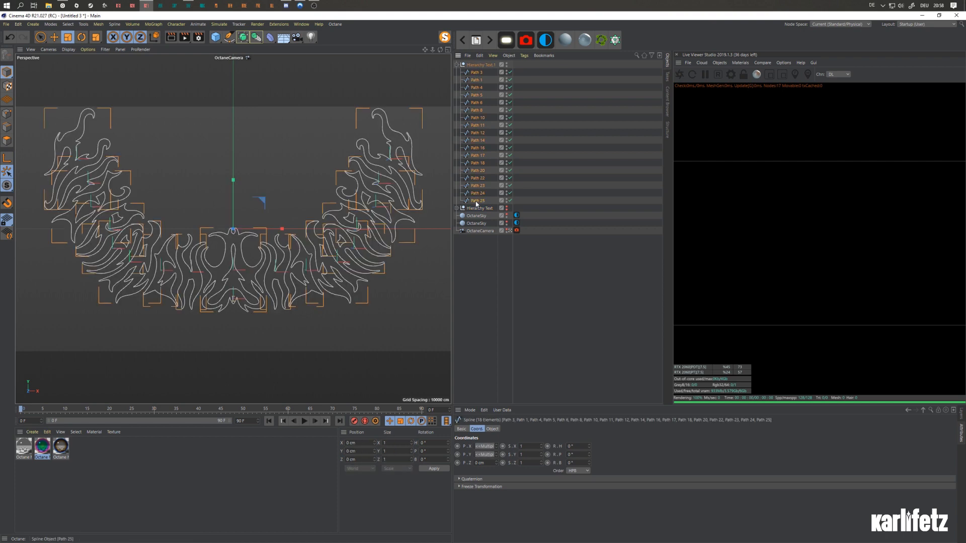
pyautogui.rightClick(477, 203)
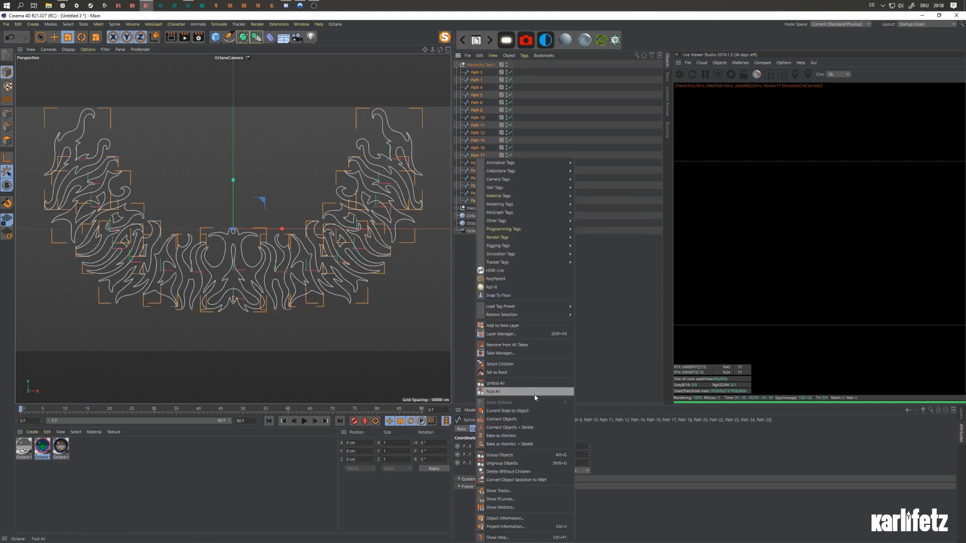
pyautogui.click(526, 428)
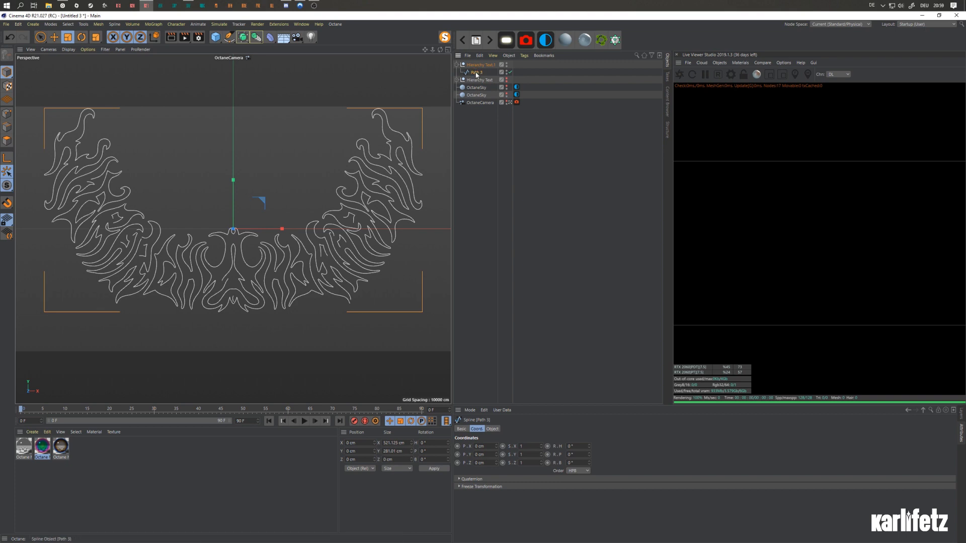
pyautogui.hotkey('shift', 'c')
pyautogui.write('extrude')
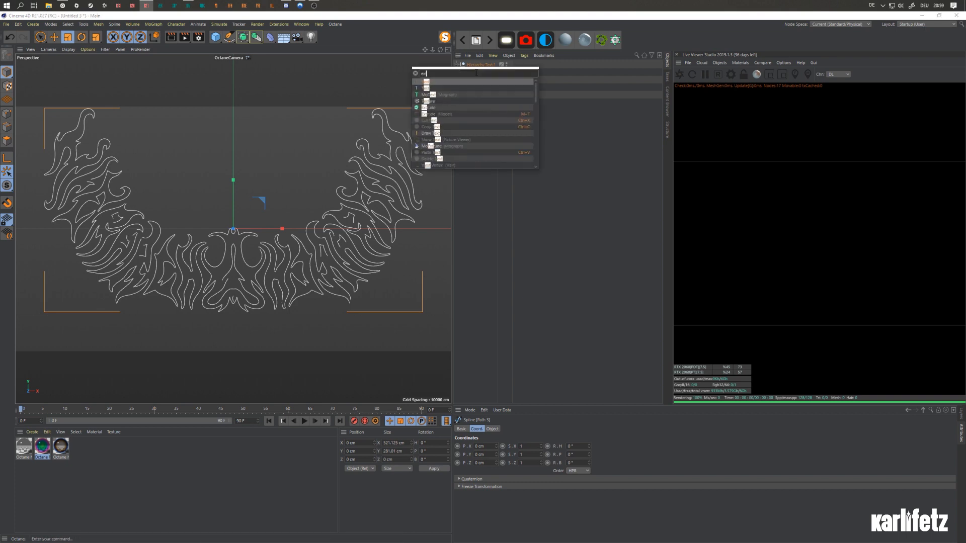
pyautogui.press('Return')
pyautogui.hotkey('ctrl', 'z')
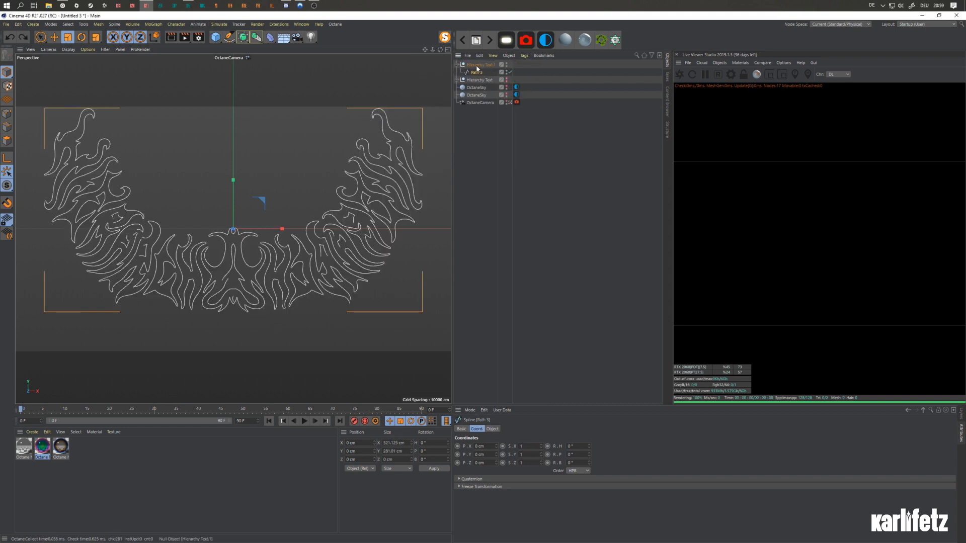
# Place the merged spline under an Extrude generator, and delete the duplicated Hierarchy Text null
pyautogui.hotkey('shift', 'c')
pyautogui.write('extr')
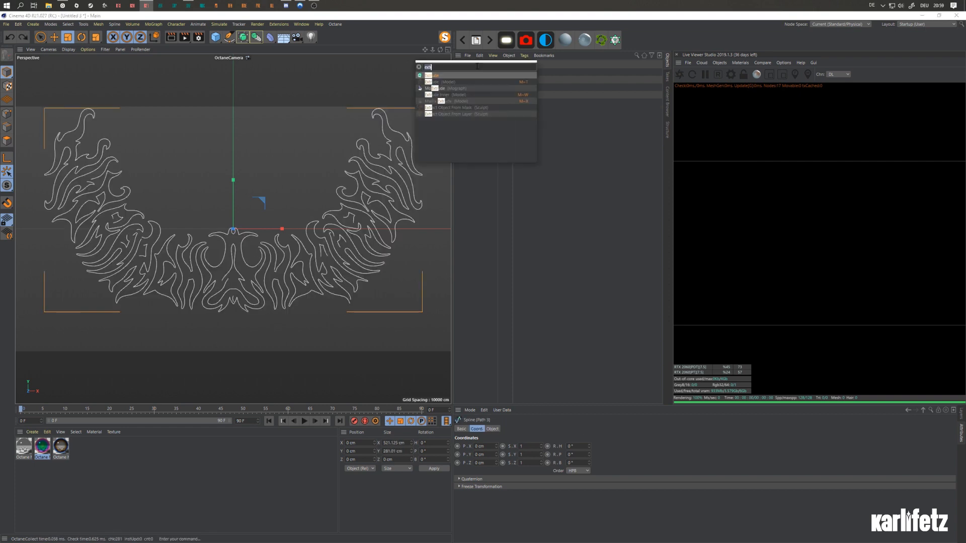
pyautogui.keyDown('alt'); pyautogui.click(441, 75); pyautogui.keyUp('alt')
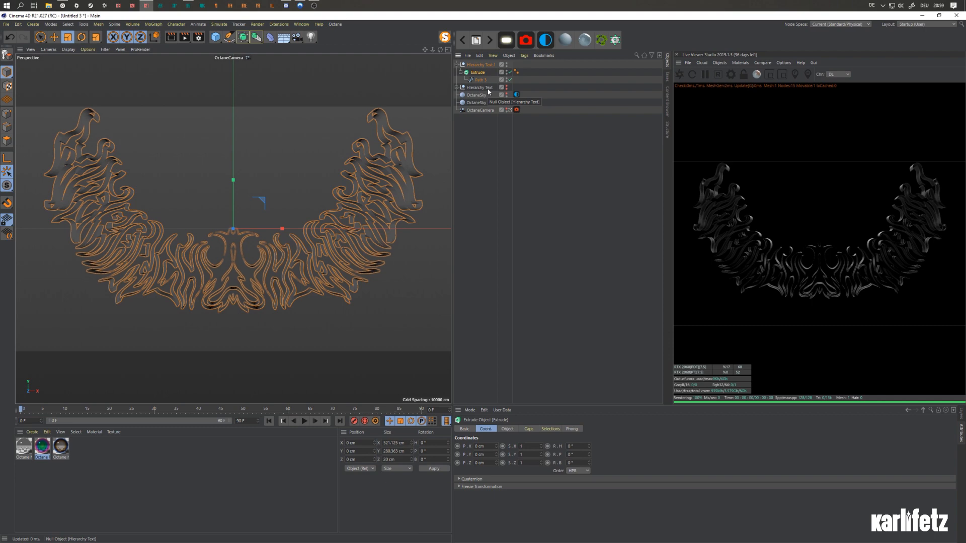
pyautogui.press('Delete')
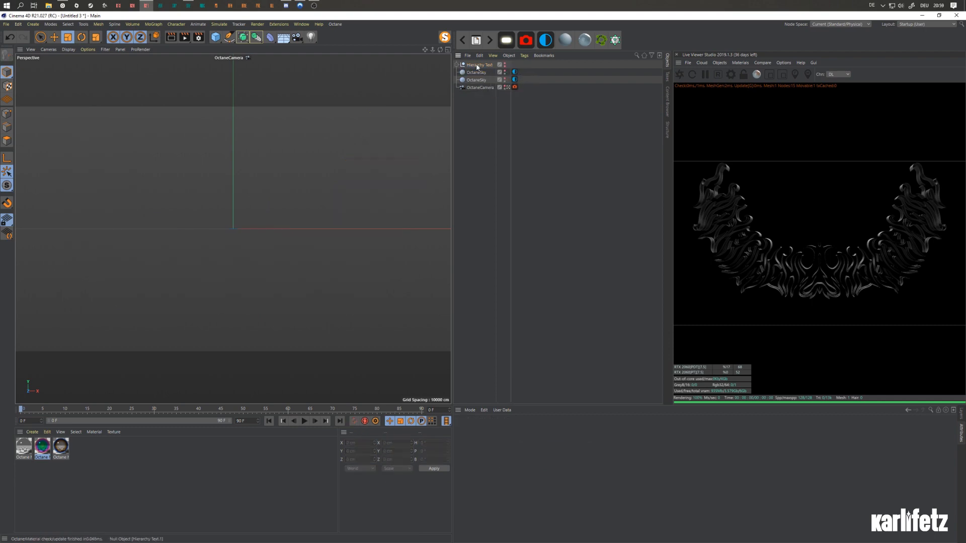
# Unhide the original Hierarchy Text null and give each of its separate path splines its own parent Extrude generator
pyautogui.click(457, 66)
pyautogui.click(476, 72)
pyautogui.keyDown('shift'); pyautogui.click(478, 200); pyautogui.keyUp('shift')
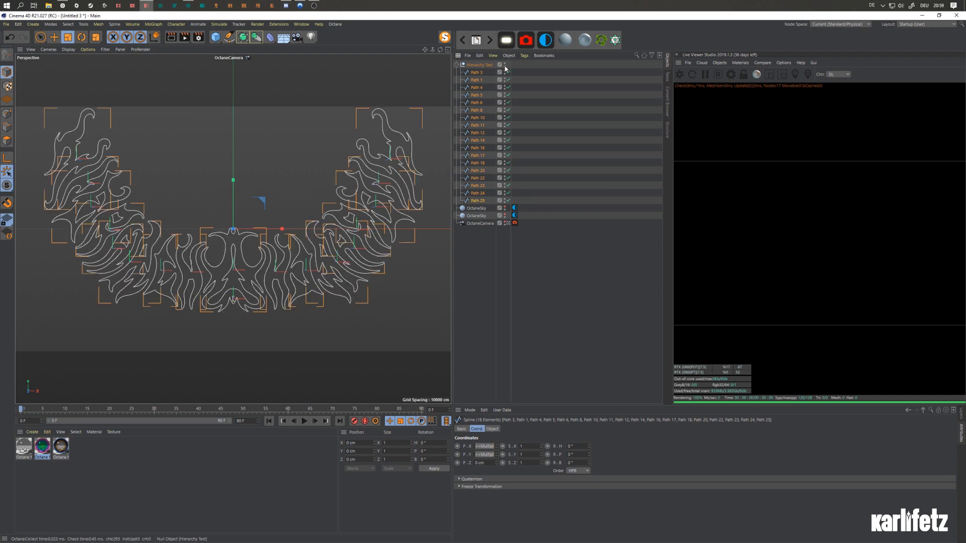
pyautogui.hotkey('shift', 'c')
pyautogui.write('extr')
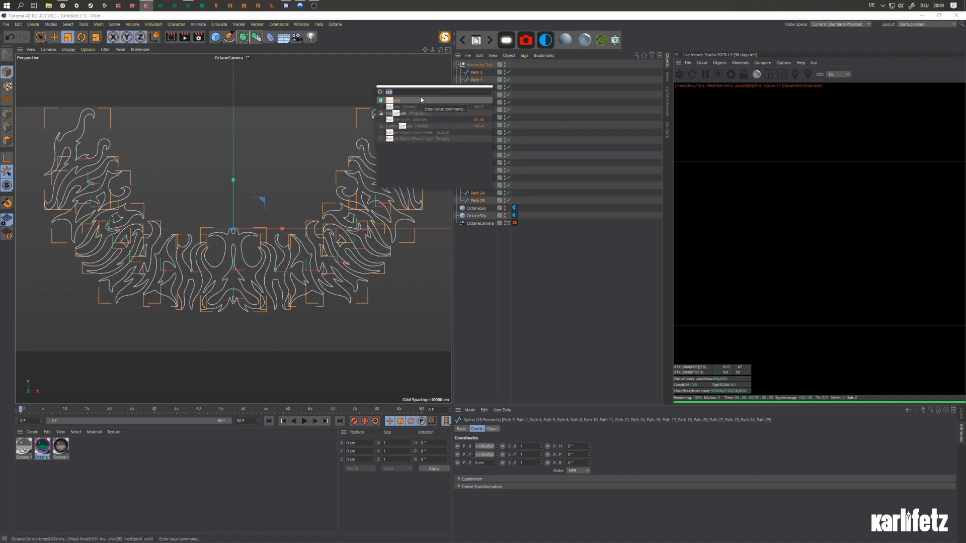
pyautogui.click(396, 100)
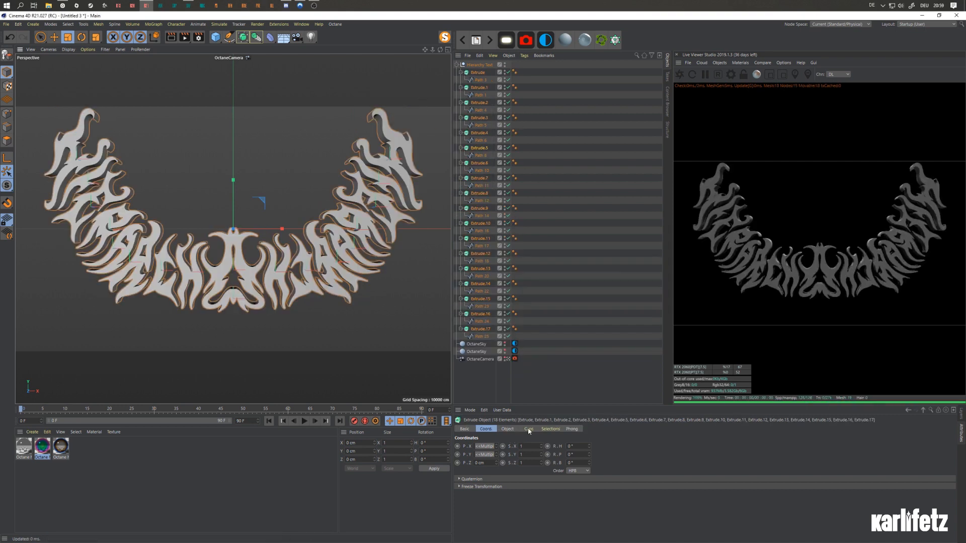
# Set the Z movement of all selected Extrude generators to 2 cm
pyautogui.click(550, 429)
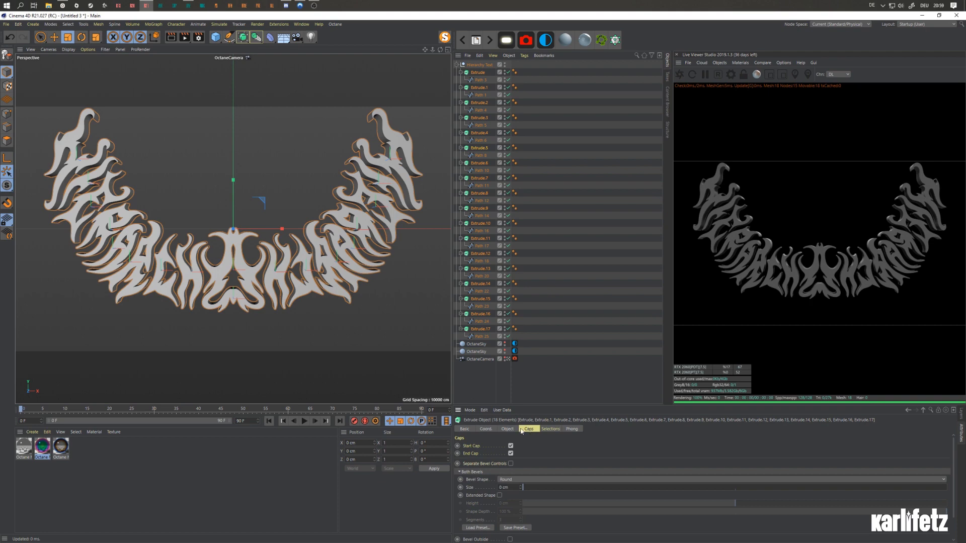
pyautogui.click(506, 429)
pyautogui.moveTo(579, 447); pyautogui.dragTo(580, 447)
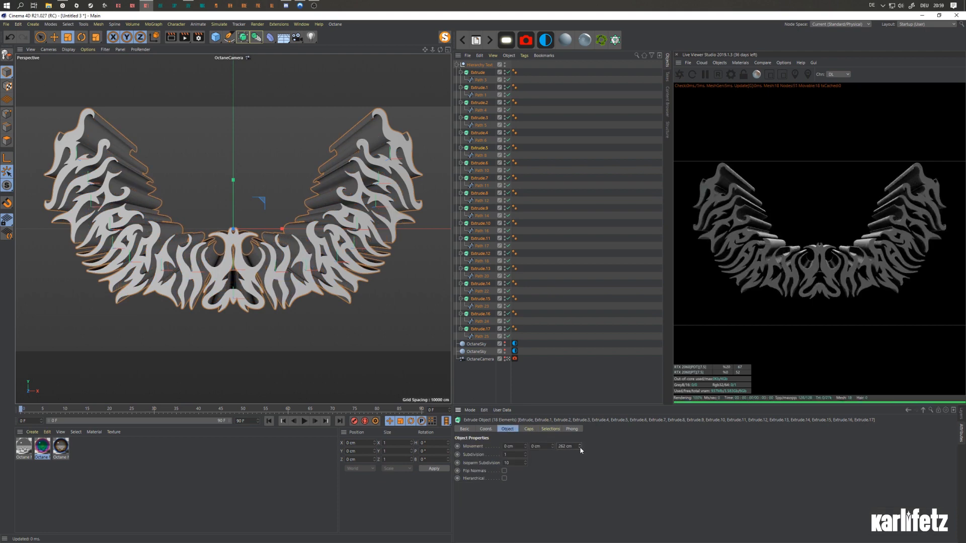
pyautogui.hotkey('ctrl', 'z')
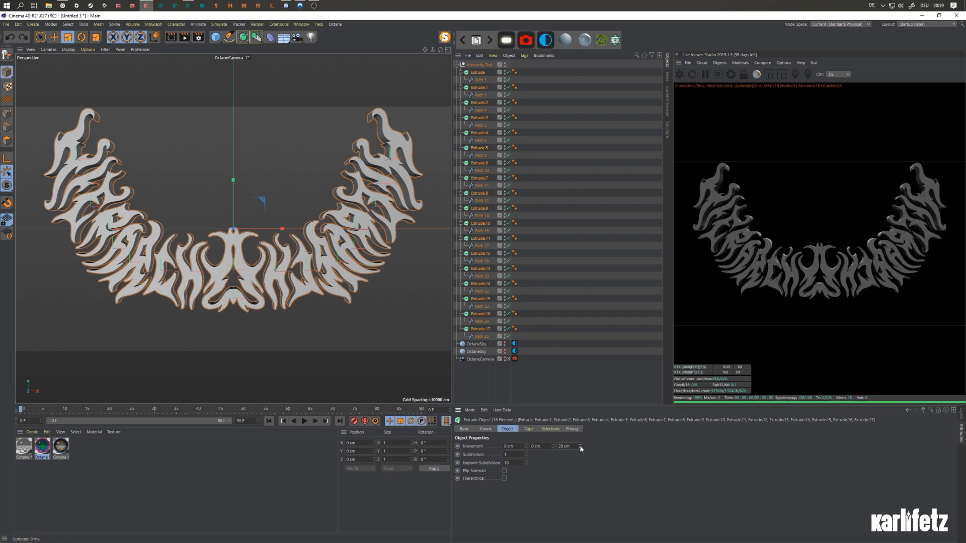
pyautogui.moveTo(580, 446); pyautogui.dragTo(577, 446)
pyautogui.doubleClick(564, 446)
pyautogui.write('2')
pyautogui.press('Return')
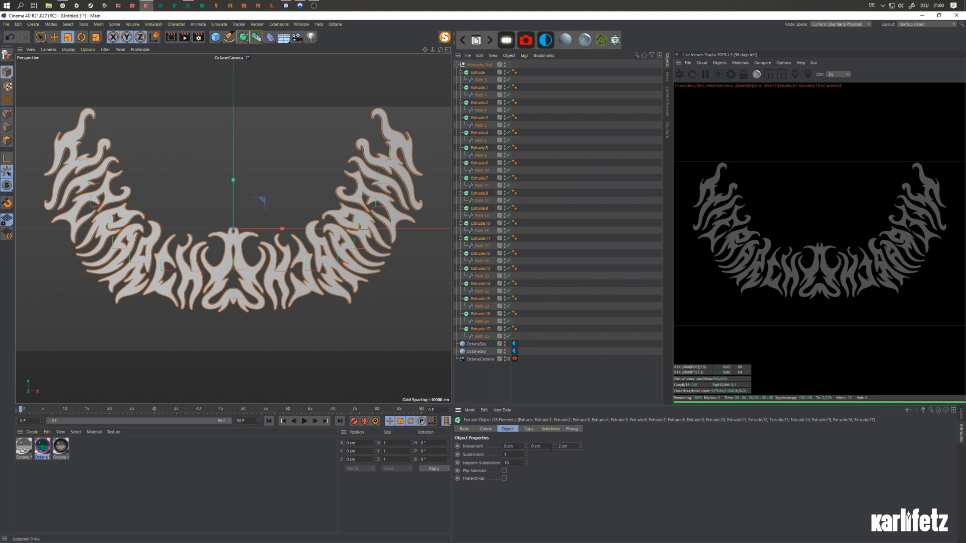
# Give the Extrude caps a bevel of 4.76 cm with Extended Shape enabled and a height of 16.18 cm
pyautogui.click(526, 431)
pyautogui.click(550, 429)
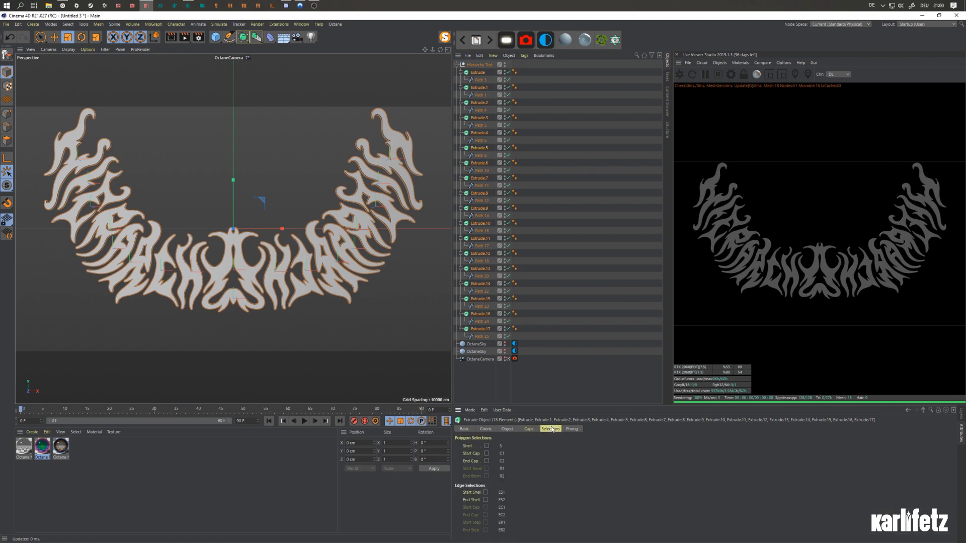
pyautogui.click(535, 429)
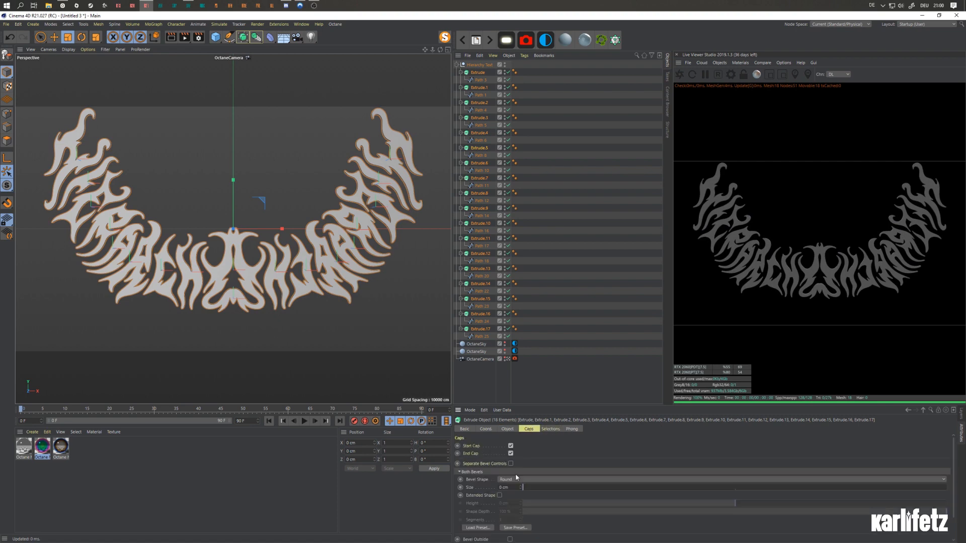
pyautogui.click(500, 495)
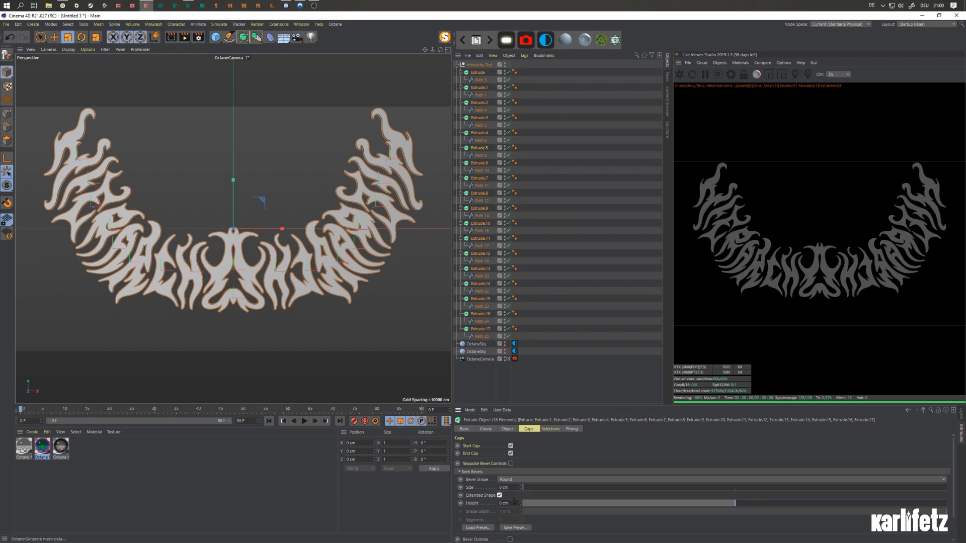
pyautogui.moveTo(532, 488); pyautogui.dragTo(543, 487)
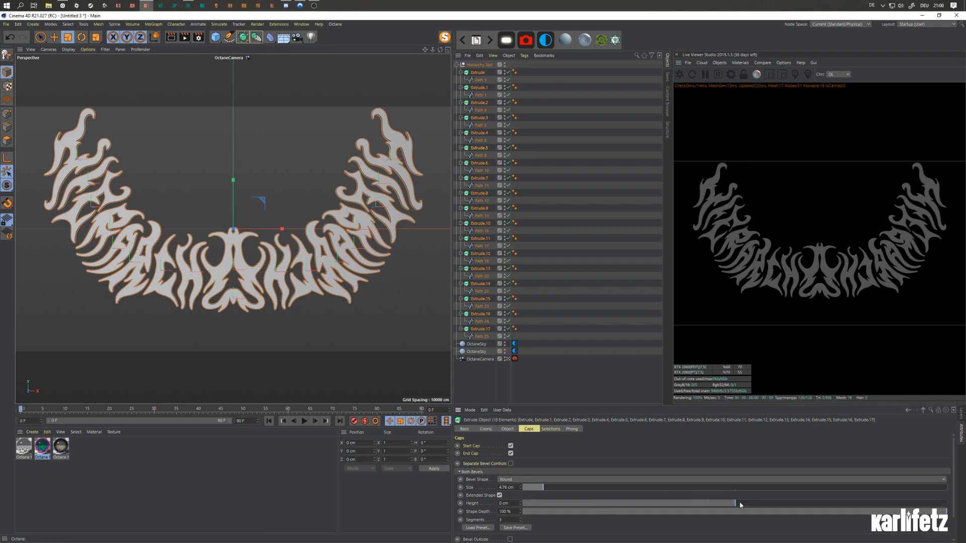
pyautogui.moveTo(744, 505); pyautogui.dragTo(770, 505)
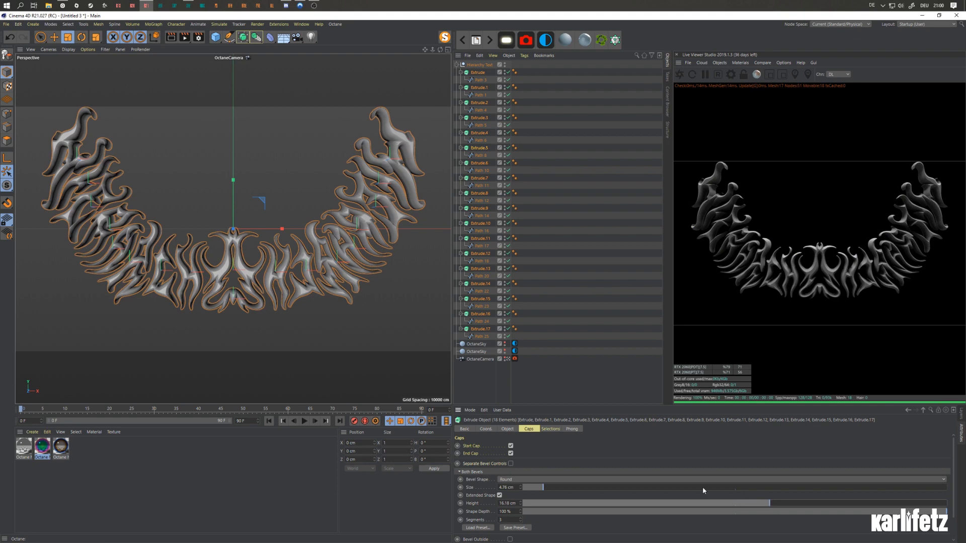
# Try the Curve bevel shape on the letters and bend its profile into a wave with an added curve point
pyautogui.click(529, 479)
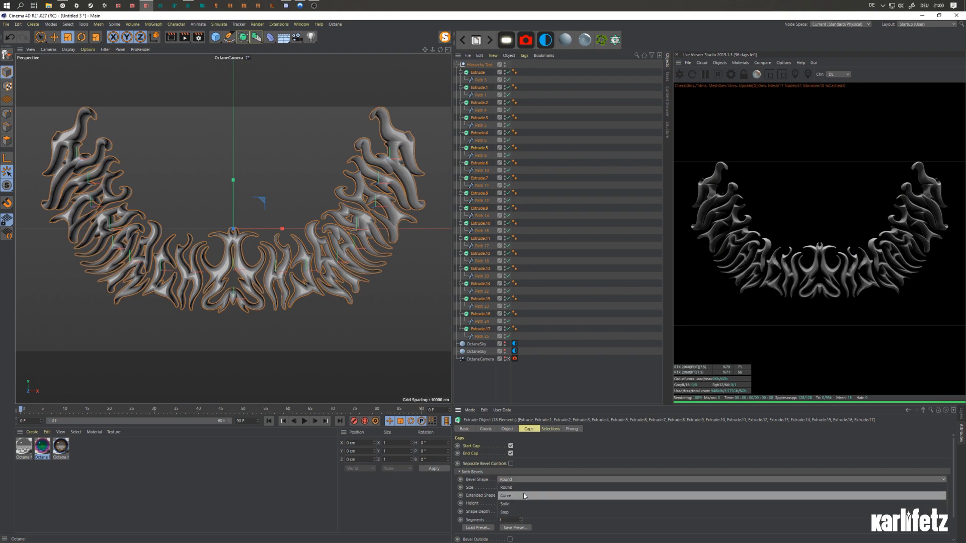
pyautogui.click(524, 493)
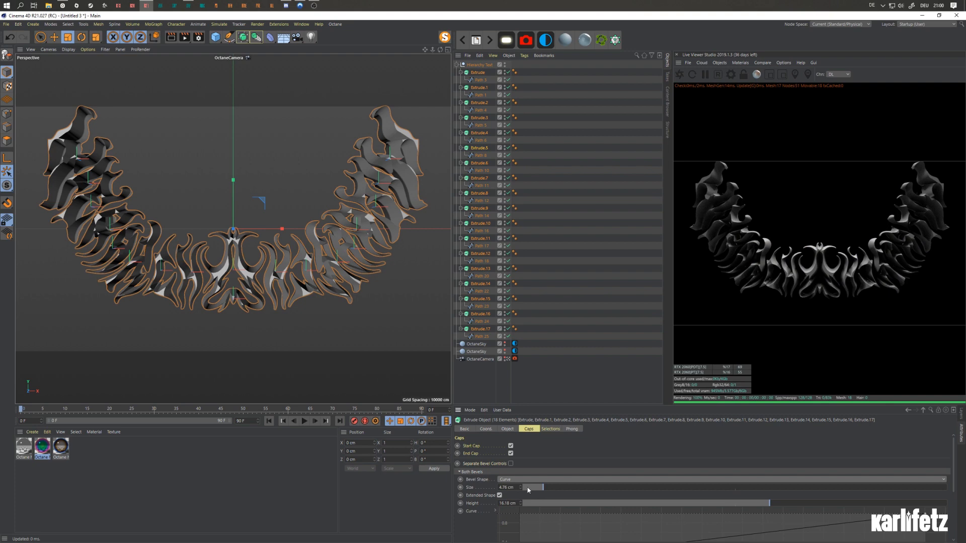
pyautogui.click(525, 479)
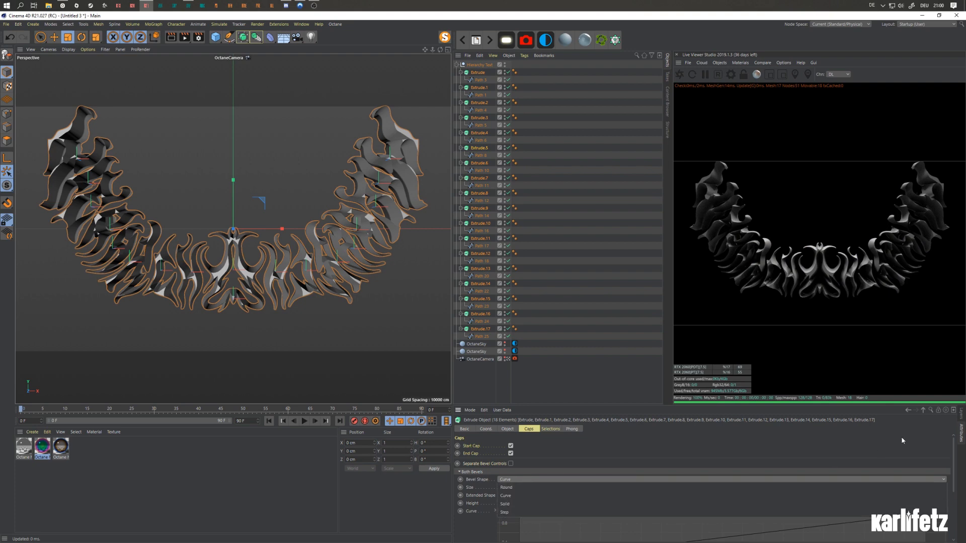
pyautogui.click(952, 458)
pyautogui.moveTo(954, 462); pyautogui.dragTo(954, 481)
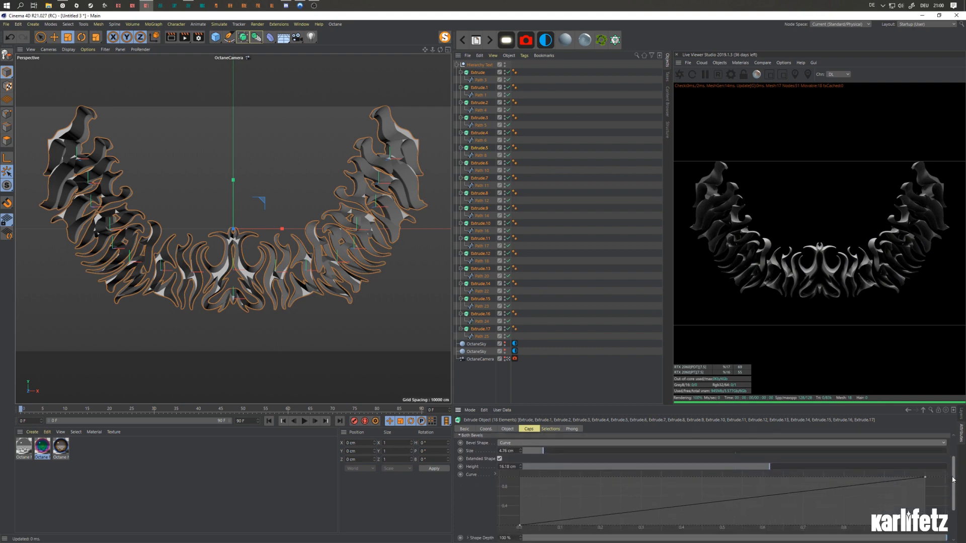
pyautogui.keyDown('ctrl'); pyautogui.click(630, 512); pyautogui.keyUp('ctrl')
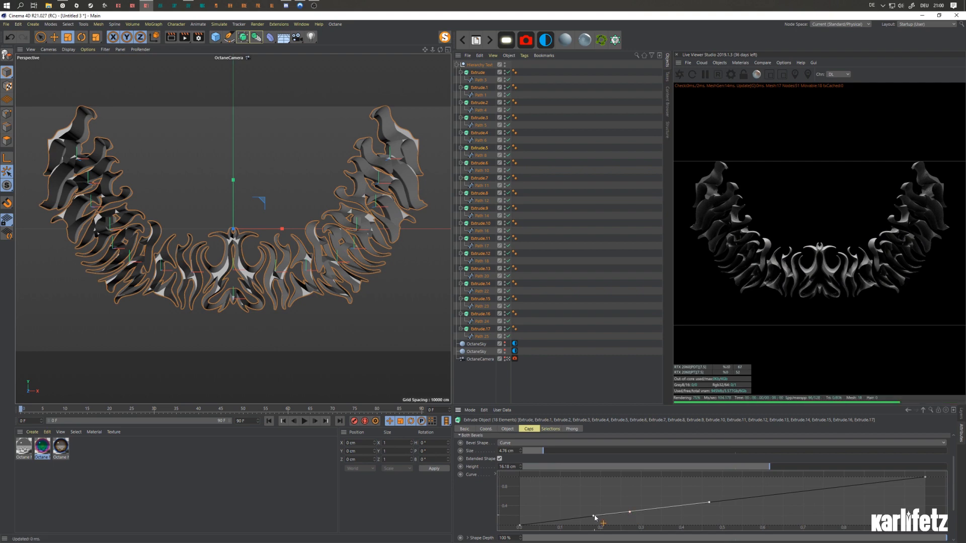
pyautogui.click(592, 513)
pyautogui.click(630, 512)
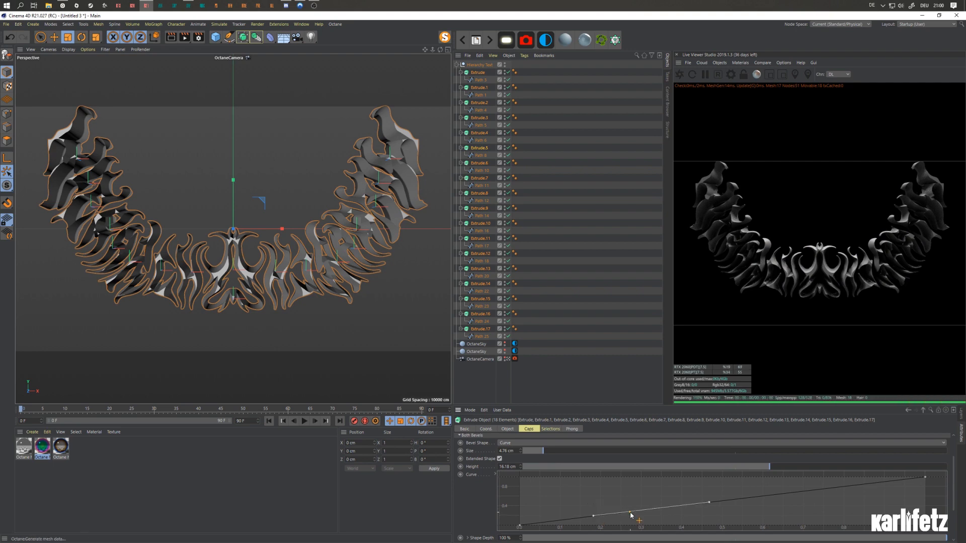
pyautogui.moveTo(593, 515); pyautogui.dragTo(585, 491)
pyautogui.moveTo(631, 513); pyautogui.dragTo(612, 494)
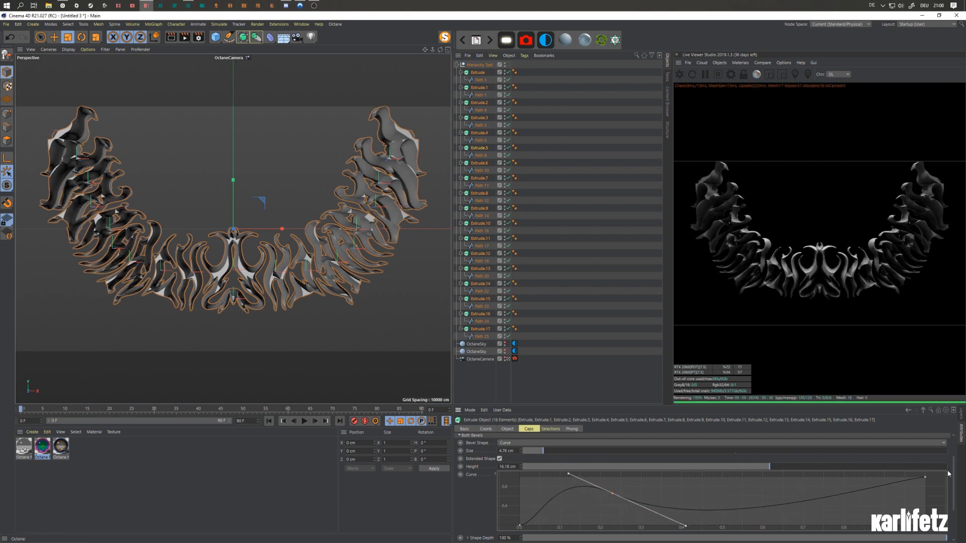
# Set the bevel segments to 10 and return the bevel shape to Round
pyautogui.scroll(3, 948, 473)
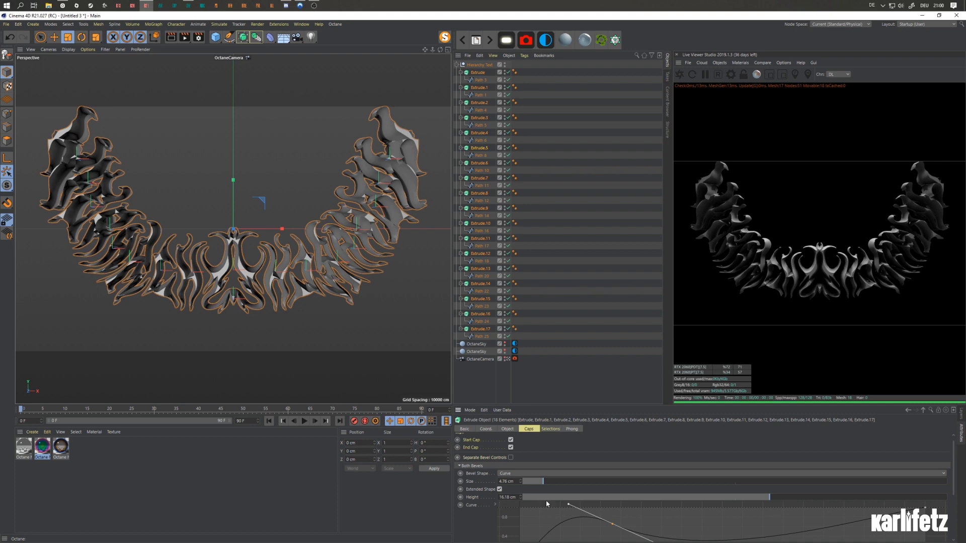
pyautogui.scroll(-5, 952, 487)
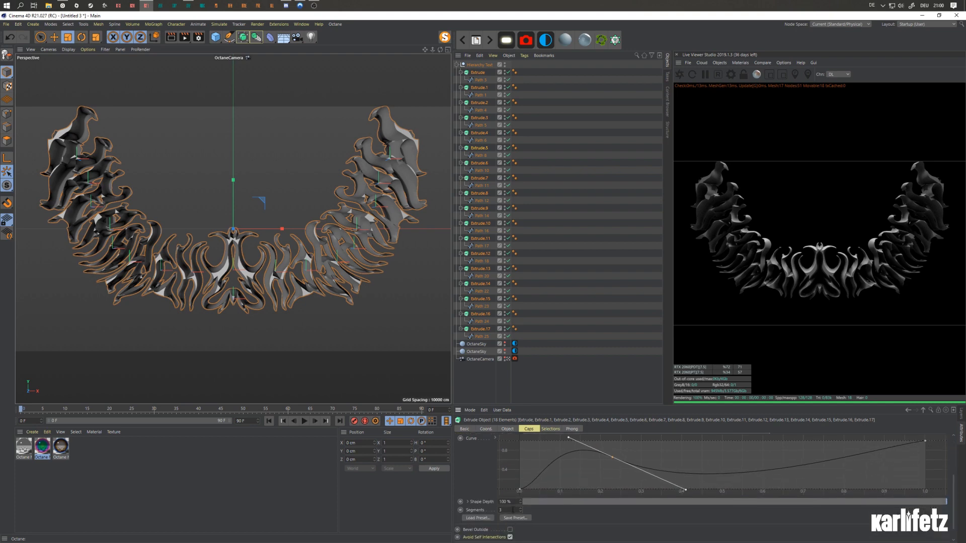
pyautogui.write('0')
pyautogui.press('Return')
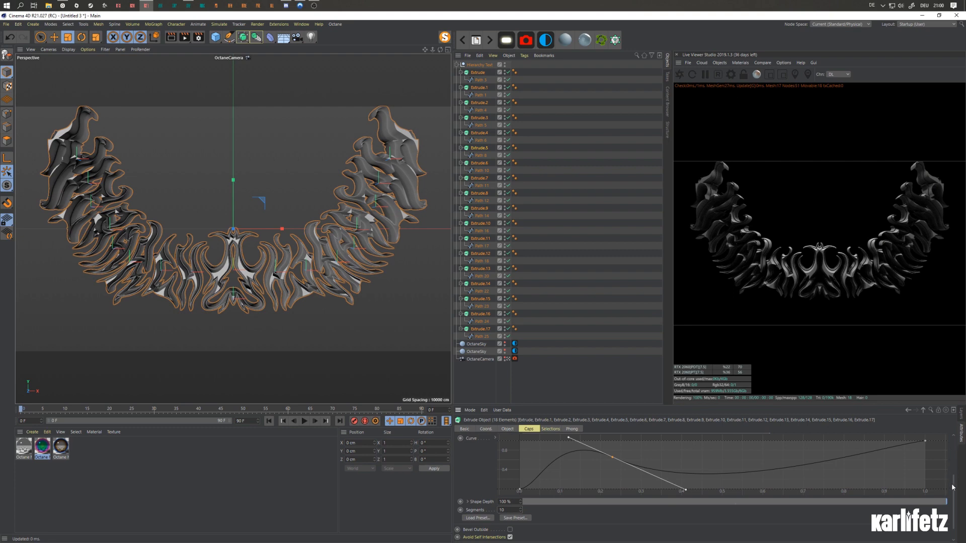
pyautogui.scroll(4, 952, 487)
pyautogui.click(542, 463)
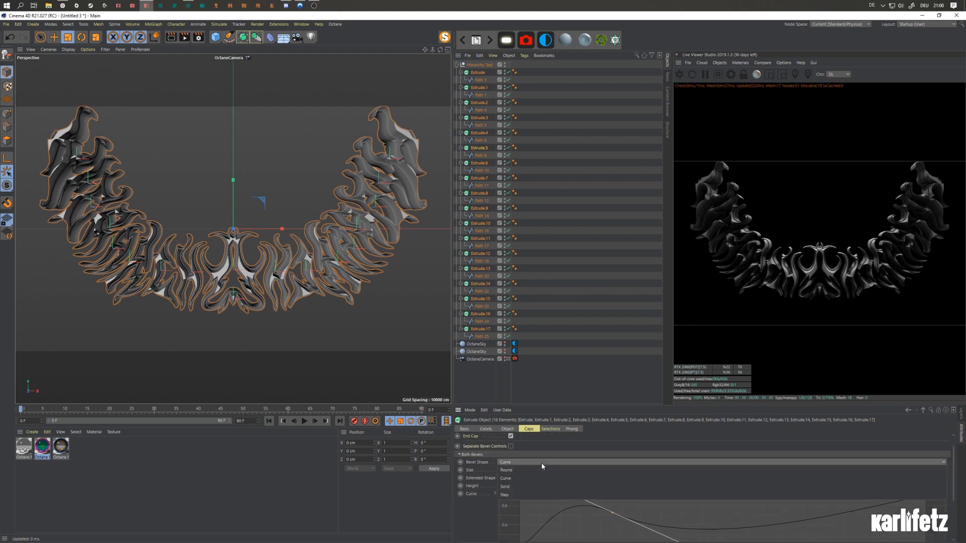
pyautogui.click(538, 469)
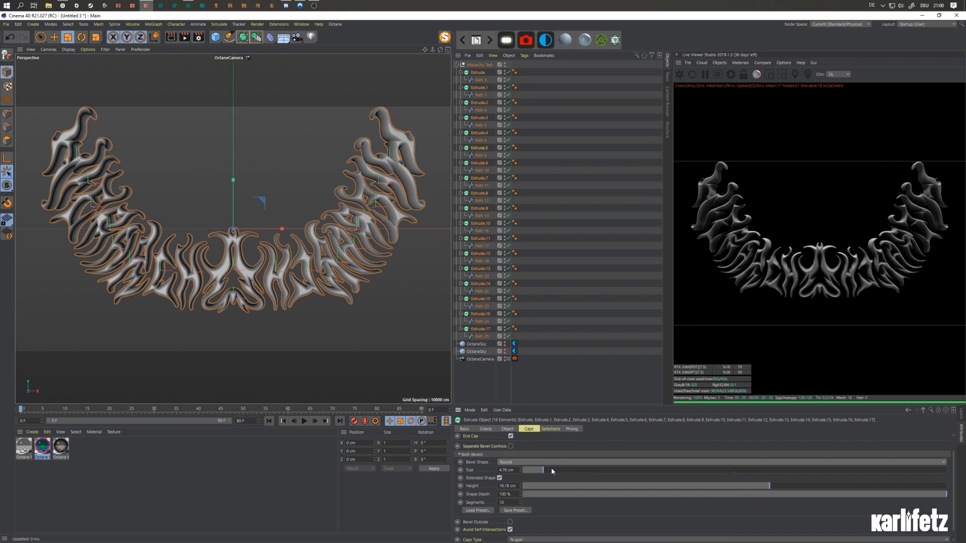
# Switch to the Cybergoth.c4d project, expand the Text null, and toggle the visibility of Hierarchy Text Main off and on
pyautogui.click(457, 64)
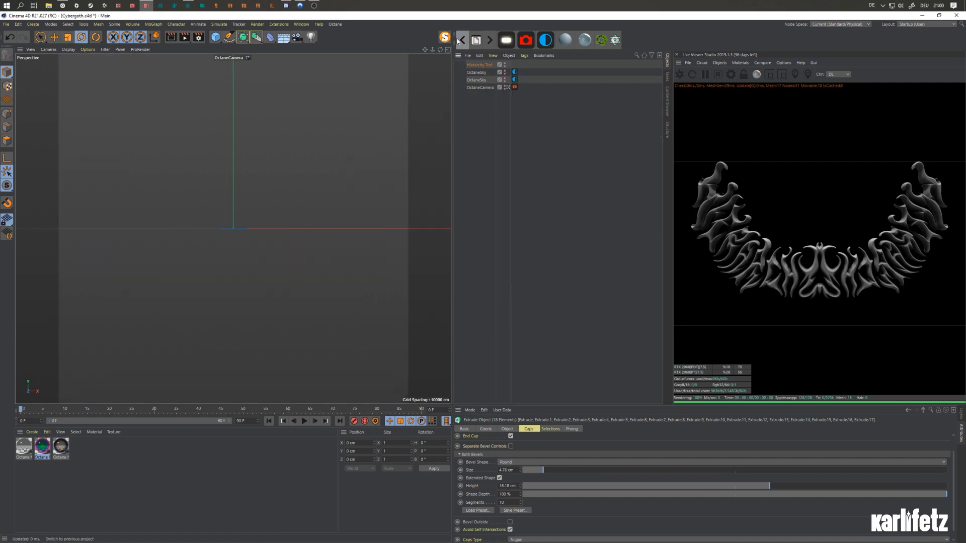
pyautogui.click(457, 65)
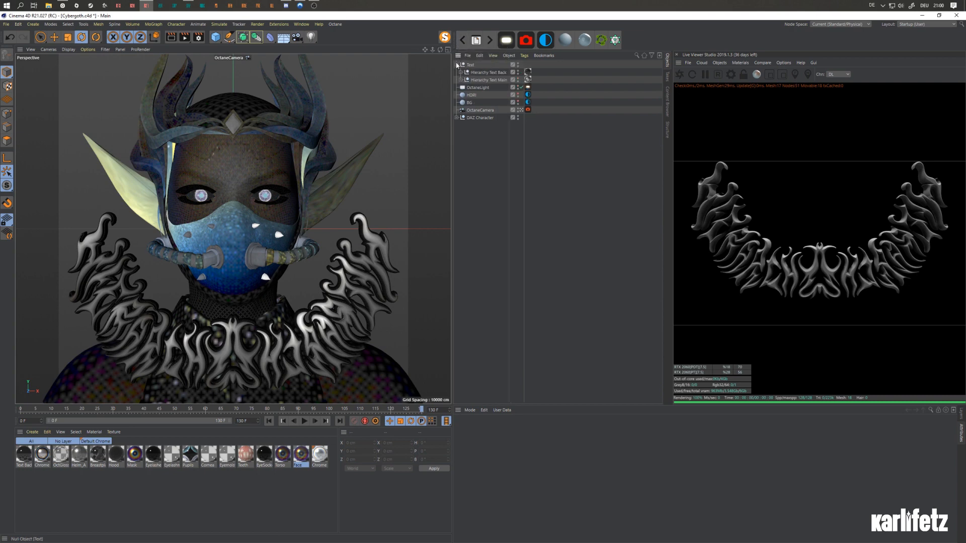
pyautogui.click(518, 79)
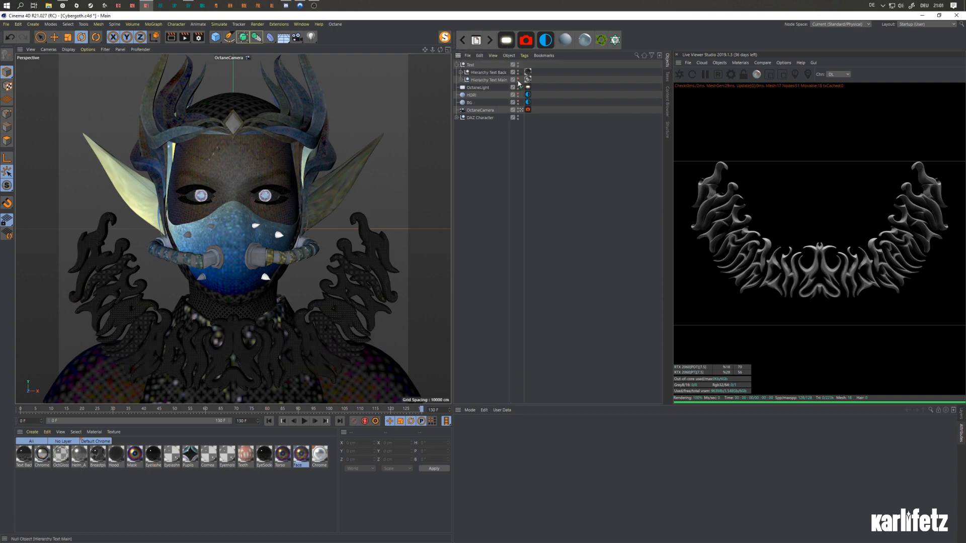
pyautogui.click(518, 80)
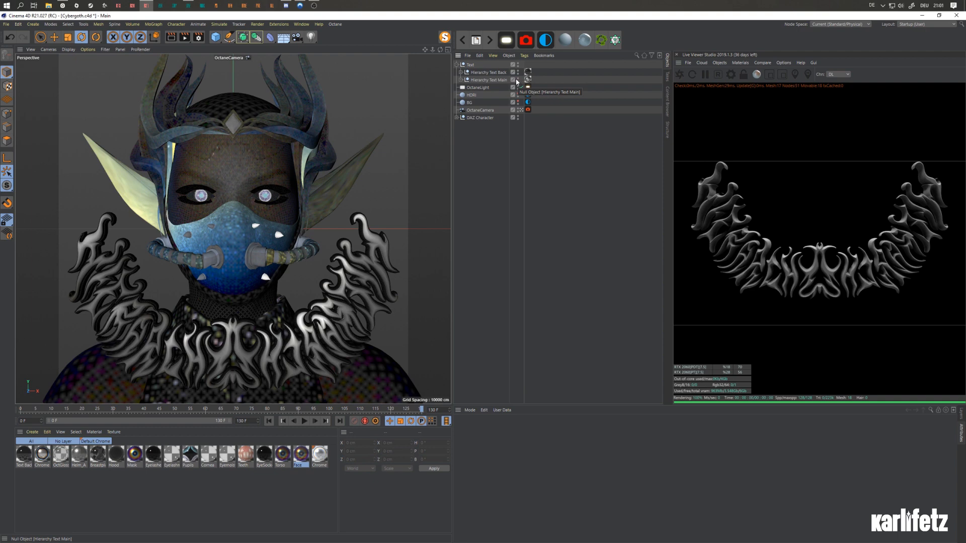
# Inspect the Text Back material's specular color in the Octane Node Editor and close the material windows
pyautogui.click(527, 71)
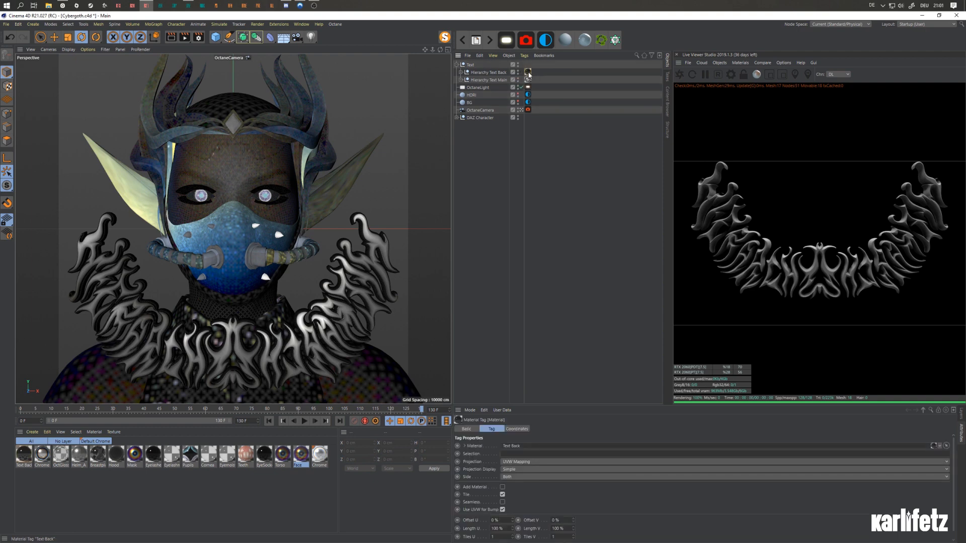
pyautogui.doubleClick(23, 455)
pyautogui.click(133, 153)
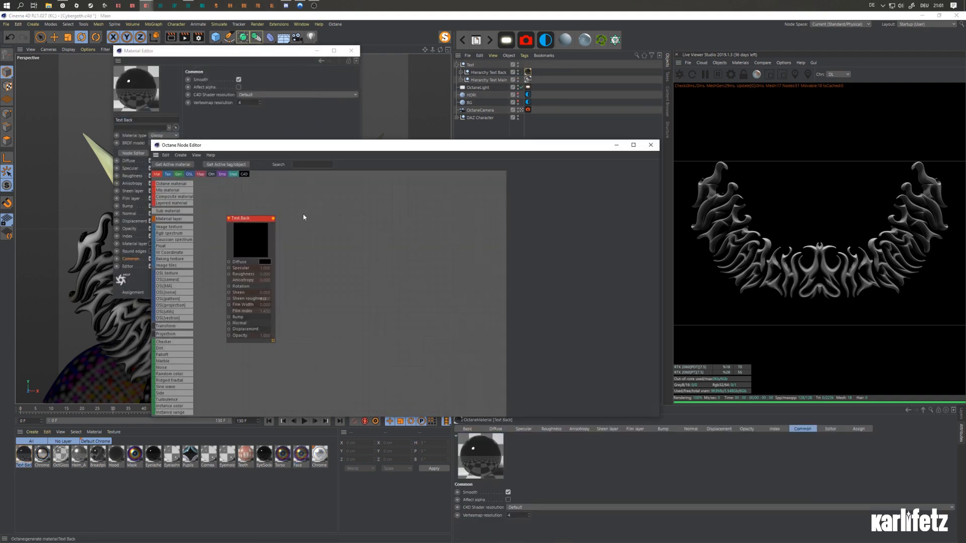
pyautogui.click(272, 231)
pyautogui.click(576, 174)
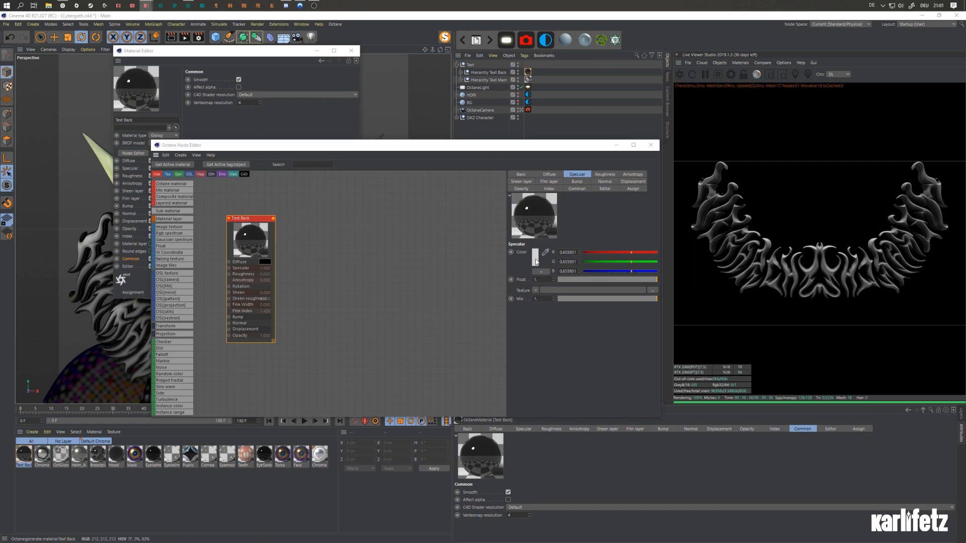
pyautogui.click(535, 258)
pyautogui.click(519, 289)
pyautogui.click(650, 145)
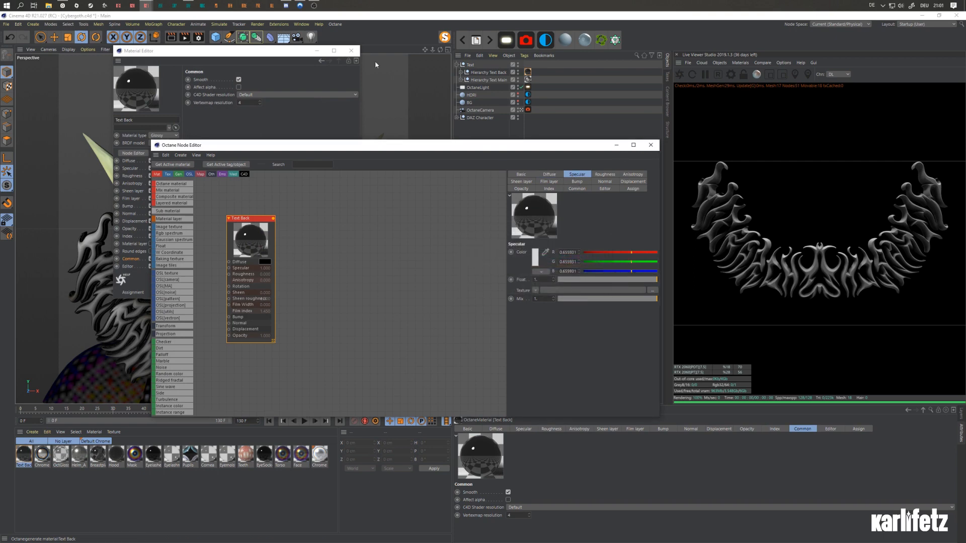
pyautogui.click(351, 51)
# Switch back to the untitled lettering project and duplicate the Hierarchy Text null
pyautogui.click(490, 40)
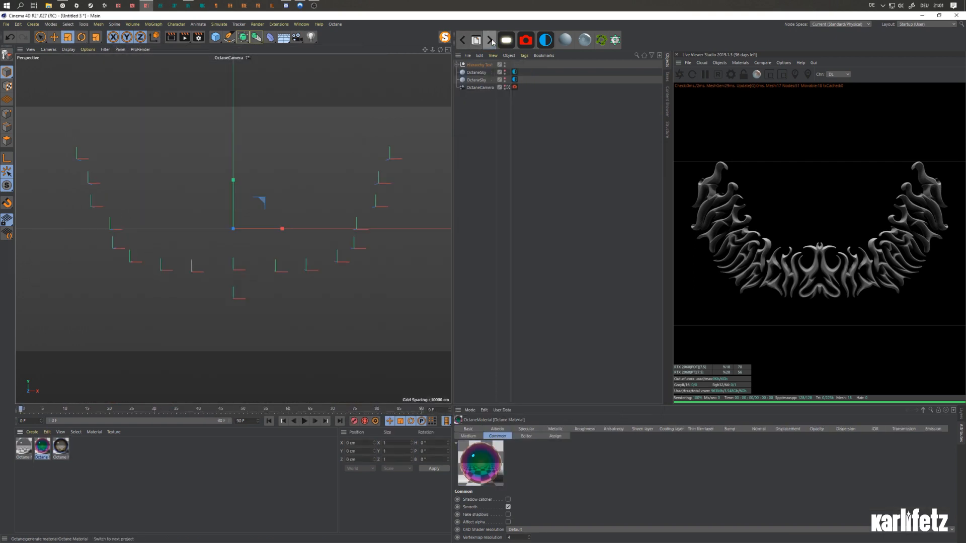
pyautogui.click(466, 65)
pyautogui.keyDown('ctrl'); pyautogui.moveTo(472, 62); pyautogui.dragTo(472, 62); pyautogui.keyUp('ctrl')
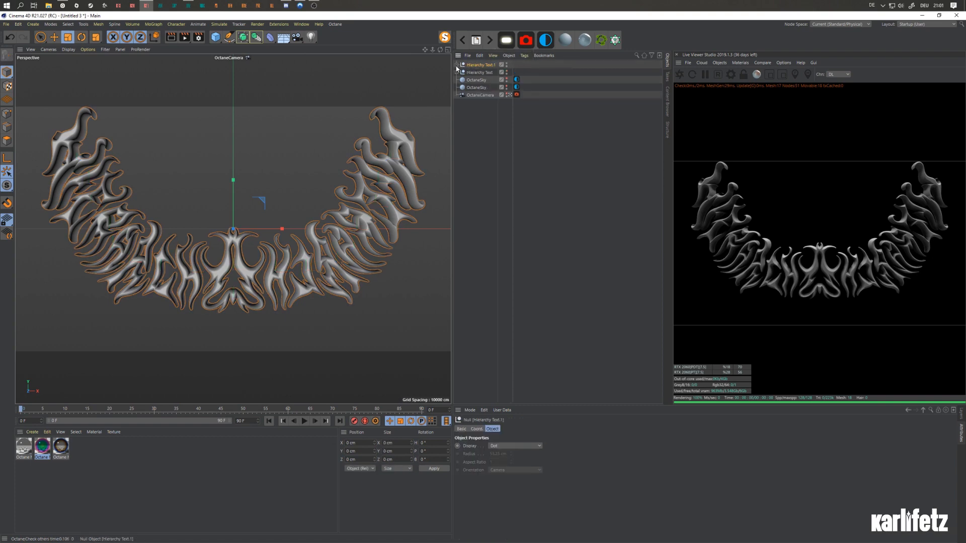
# Expand the duplicated Hierarchy Text.1 null and collapse all of its Extrude objects so their path splines are hidden
pyautogui.click(457, 65)
pyautogui.click(477, 72)
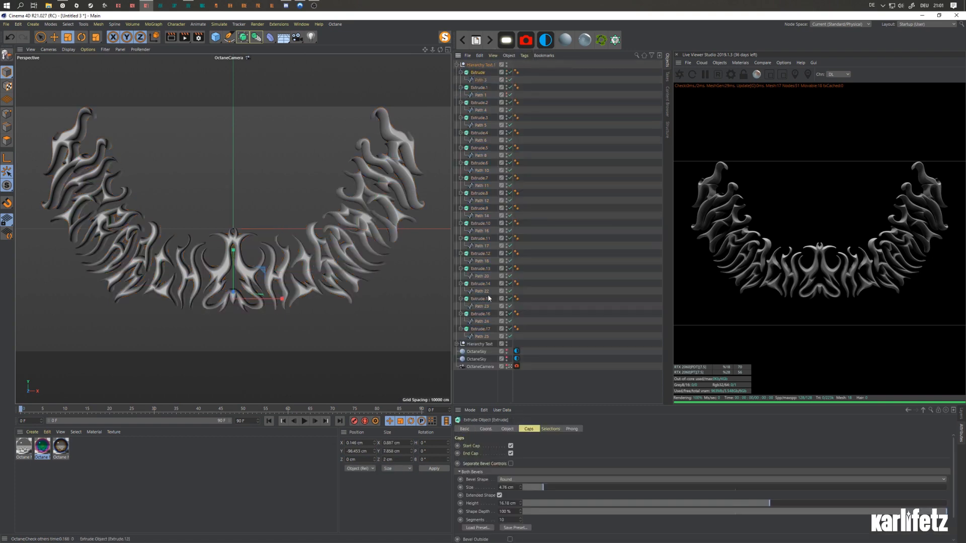
pyautogui.keyDown('shift'); pyautogui.click(482, 336); pyautogui.keyUp('shift')
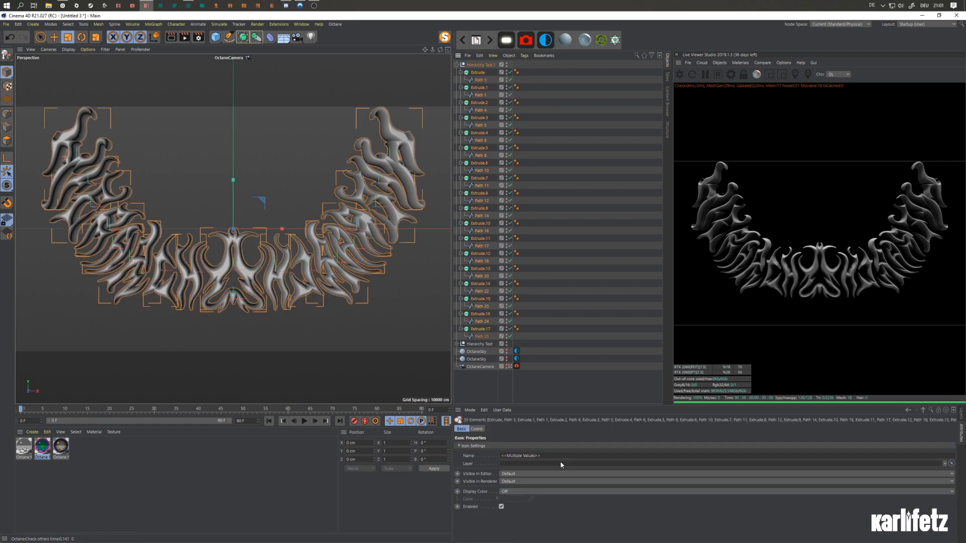
pyautogui.click(462, 73)
pyautogui.click(461, 72)
pyautogui.click(462, 80)
pyautogui.click(462, 87)
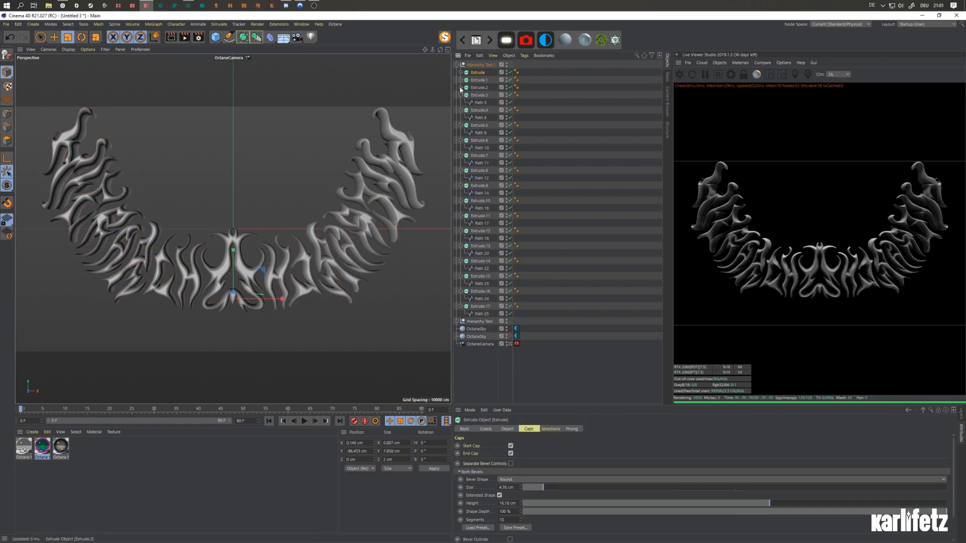
pyautogui.click(461, 95)
pyautogui.click(461, 102)
pyautogui.click(461, 111)
pyautogui.click(460, 117)
pyautogui.click(460, 119)
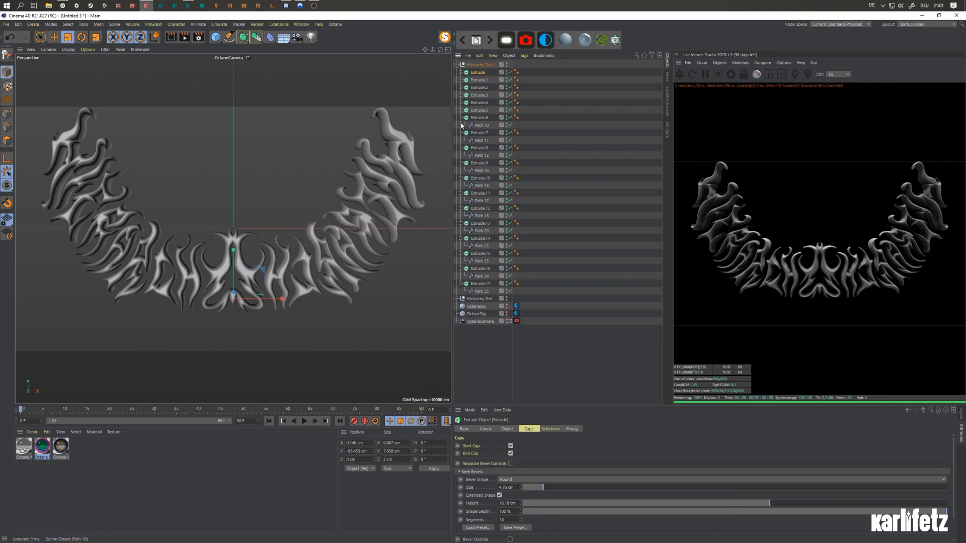
pyautogui.click(461, 118)
pyautogui.click(461, 126)
pyautogui.click(461, 132)
pyautogui.click(461, 140)
pyautogui.click(460, 148)
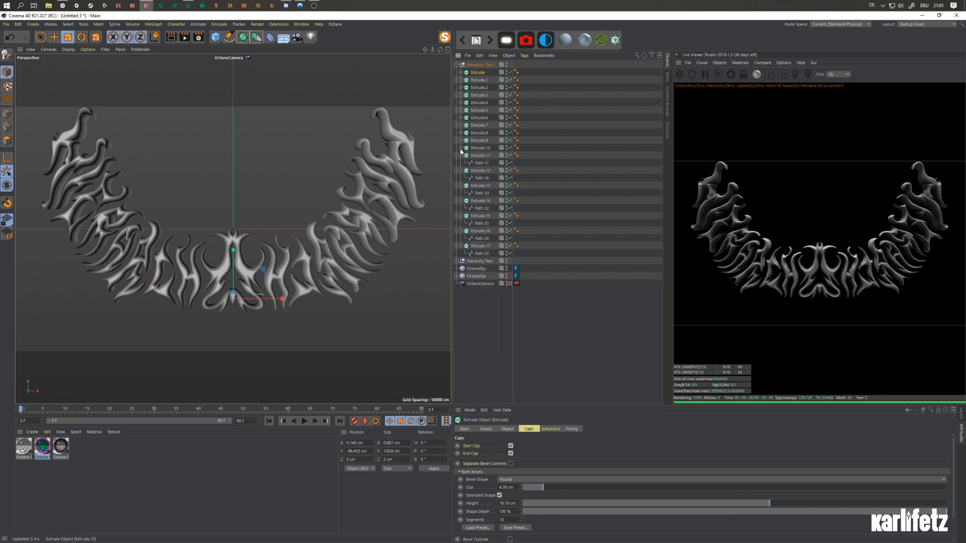
pyautogui.click(460, 155)
pyautogui.click(461, 162)
pyautogui.click(461, 171)
pyautogui.click(461, 178)
pyautogui.click(461, 186)
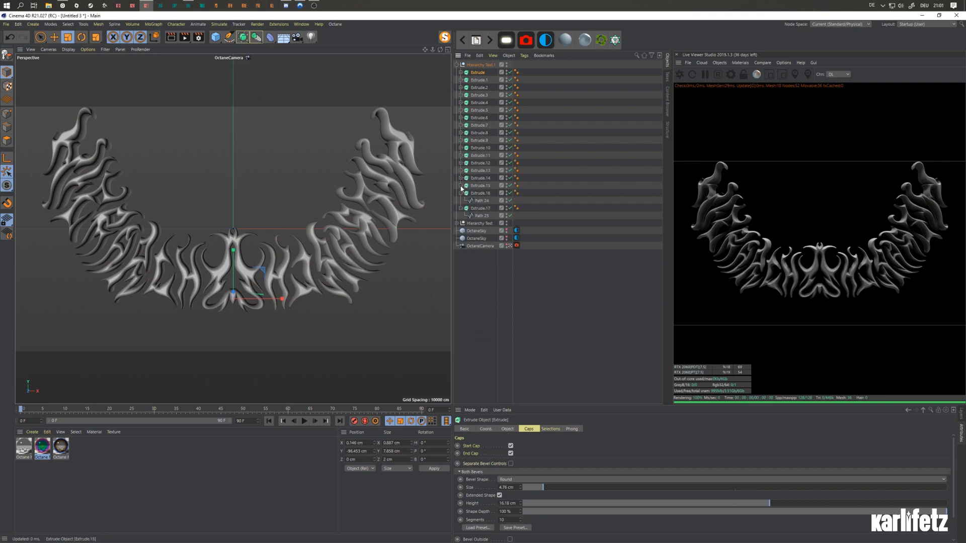
pyautogui.click(461, 193)
pyautogui.click(462, 201)
# Enable Bevel Outside for all Extrude objects in Hierarchy Text.1 and set their bevel size to 1.64 cm
pyautogui.click(477, 201)
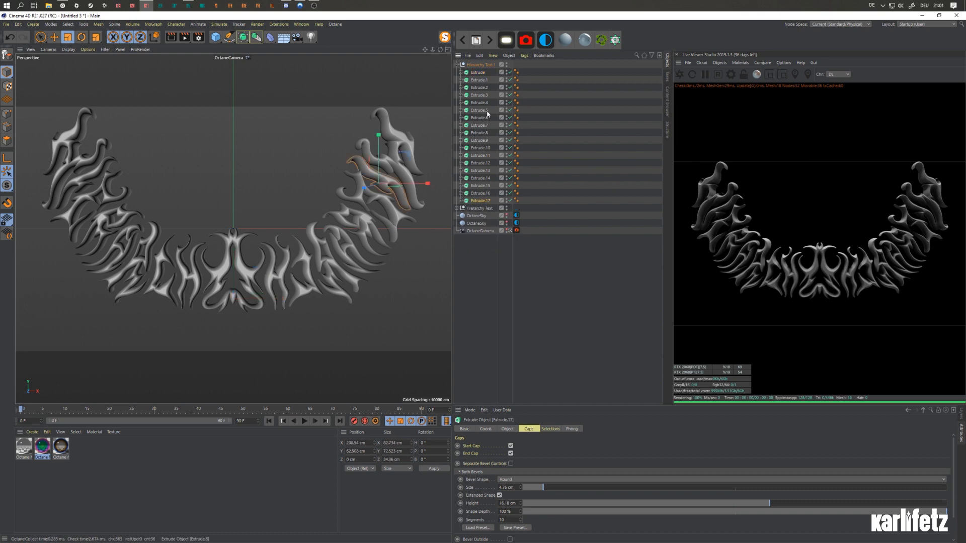
pyautogui.keyDown('shift'); pyautogui.click(477, 73); pyautogui.keyUp('shift')
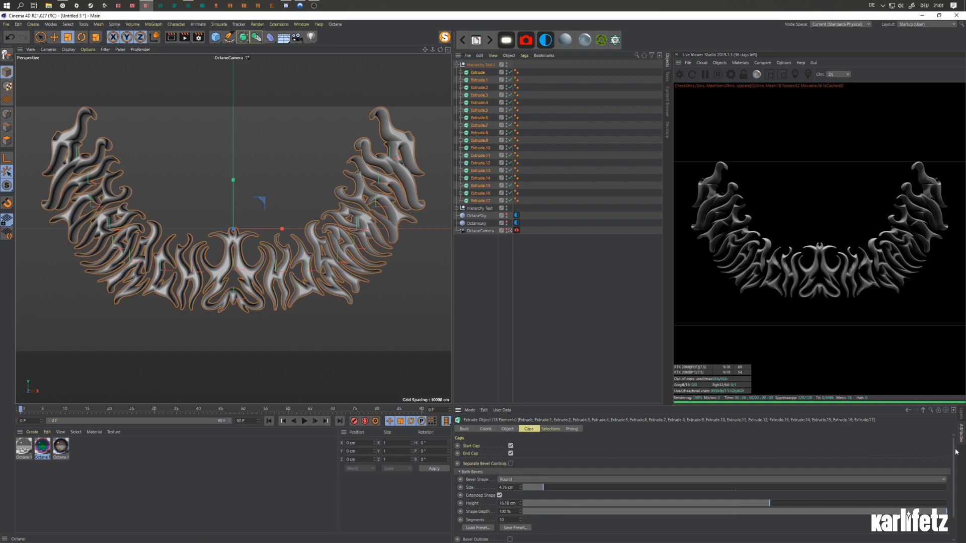
pyautogui.scroll(-1, 956, 451)
pyautogui.click(510, 525)
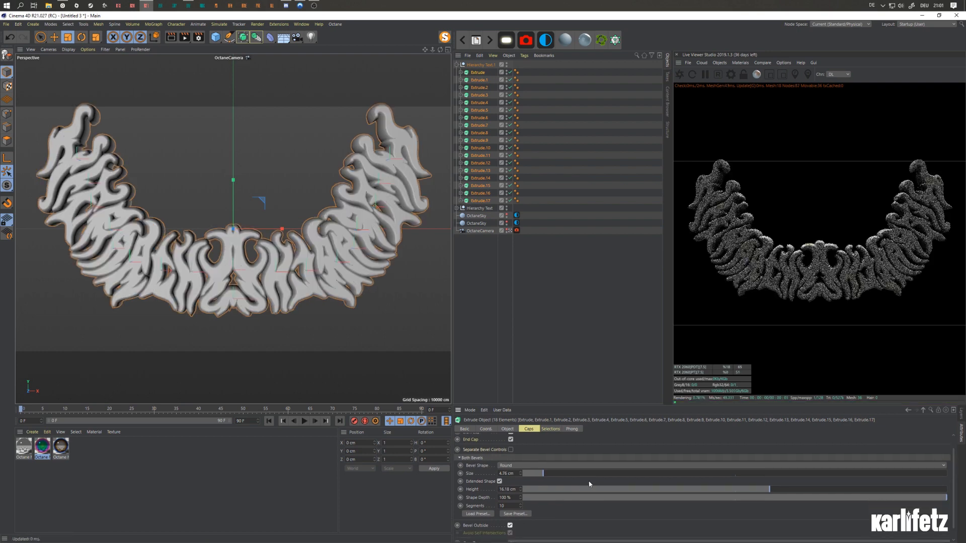
pyautogui.moveTo(545, 475); pyautogui.dragTo(529, 475)
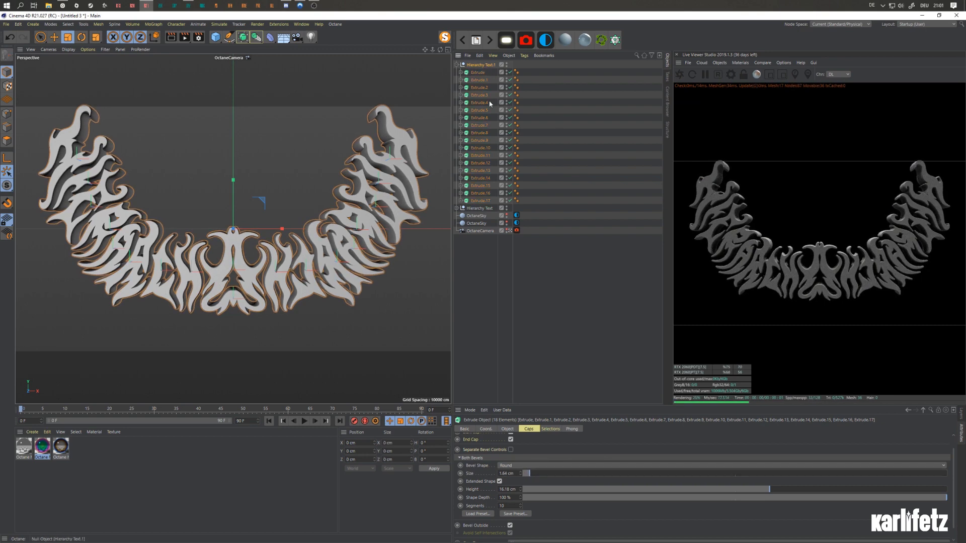
# Set the Z position of the Hierarchy Text.1 null to 13 cm
pyautogui.click(481, 65)
pyautogui.moveTo(496, 462); pyautogui.dragTo(496, 448)
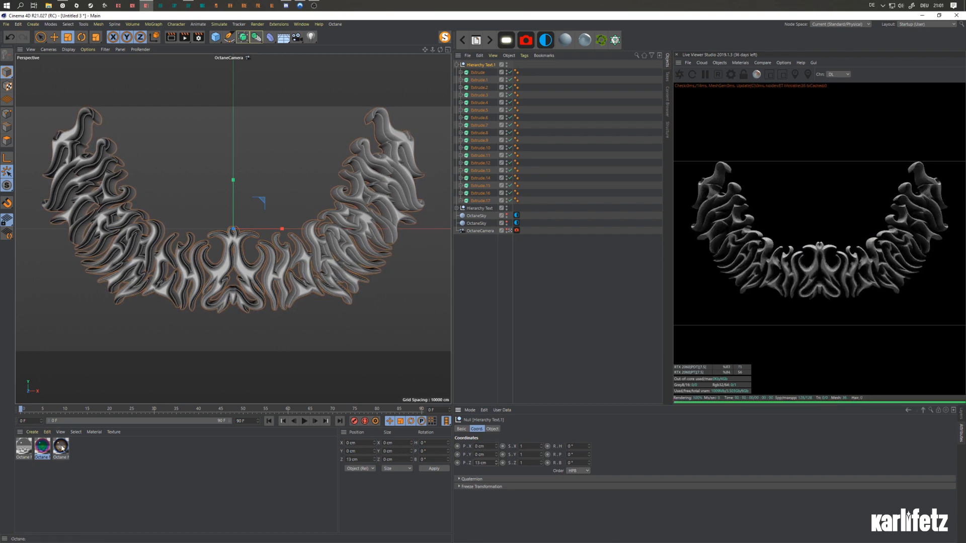
# Apply the existing Octane Material to the original Hierarchy Text null and set the first OctaneSky's environment RotY to about -0.301
pyautogui.moveTo(19, 449); pyautogui.dragTo(480, 210)
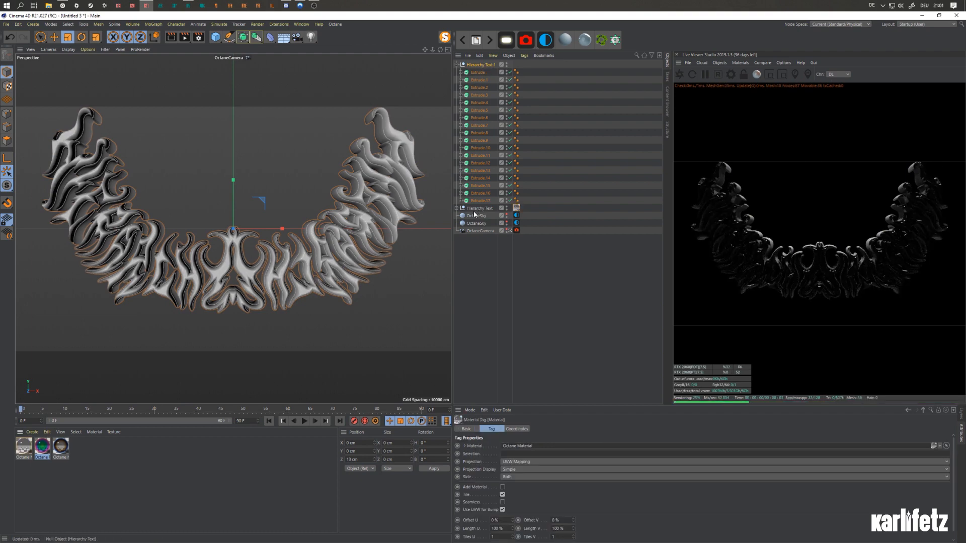
pyautogui.click(516, 215)
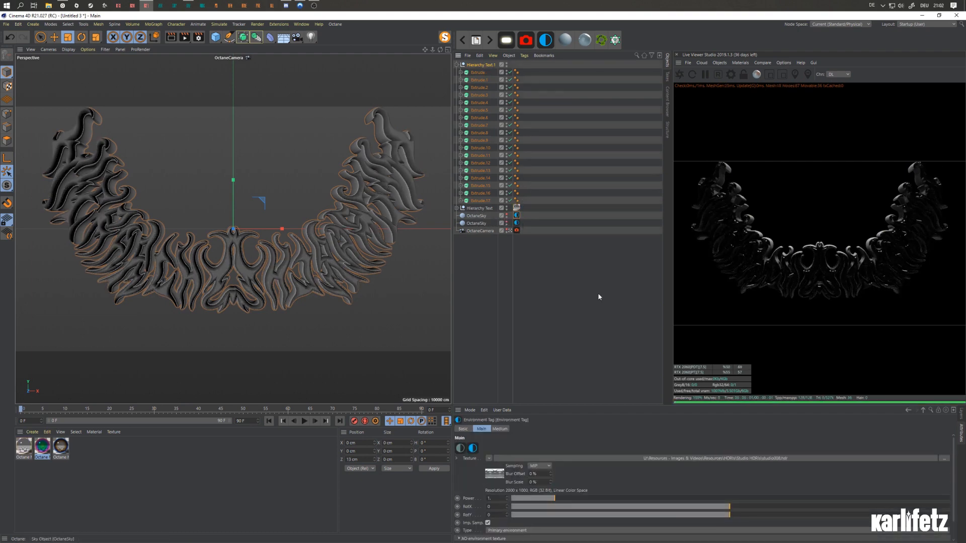
pyautogui.moveTo(727, 514); pyautogui.dragTo(664, 514)
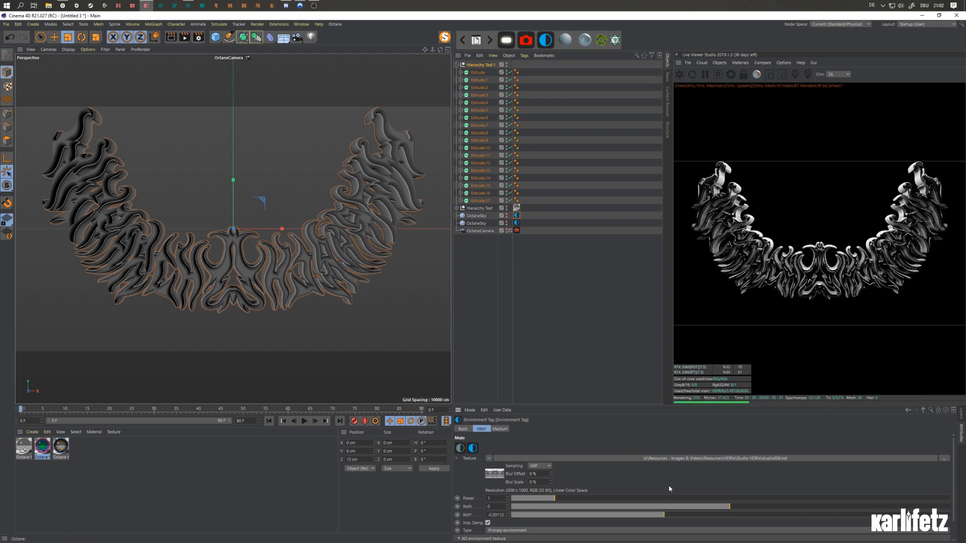
# Create a new Octane material and apply it to the duplicated Hierarchy Text.1 null
pyautogui.click(32, 432)
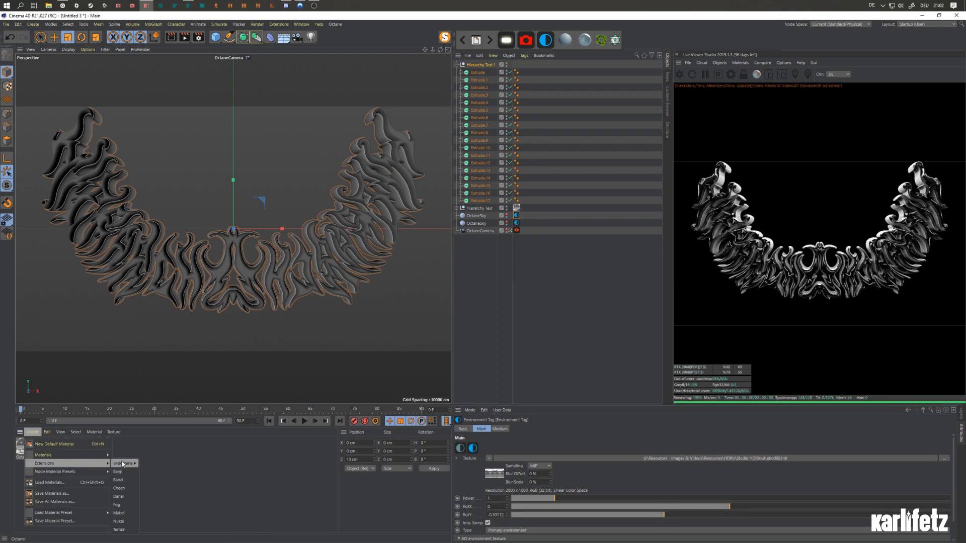
pyautogui.click(160, 479)
pyautogui.moveTo(23, 446); pyautogui.dragTo(486, 65)
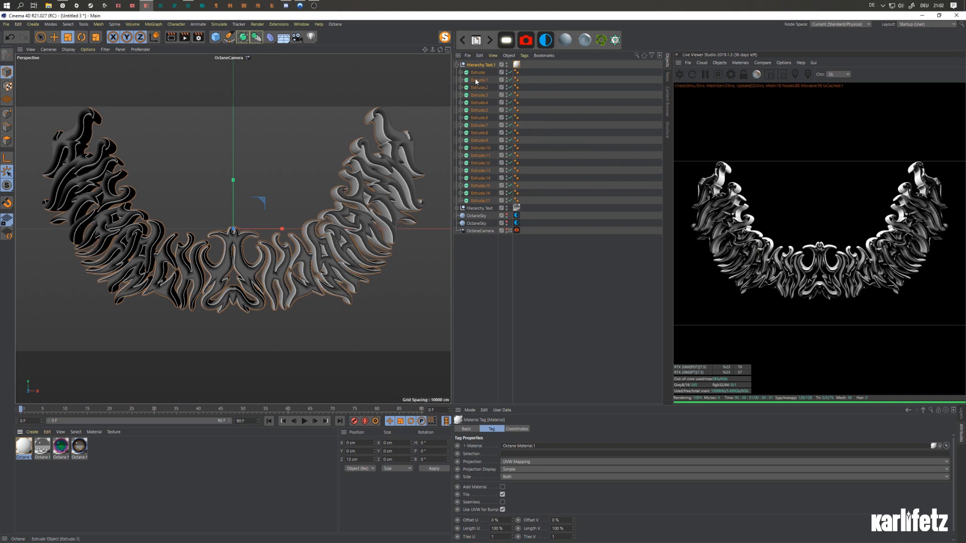
# Switch to the Cybergoth.c4d project and render its scene in the Live Viewer
pyautogui.click(456, 64)
pyautogui.click(464, 45)
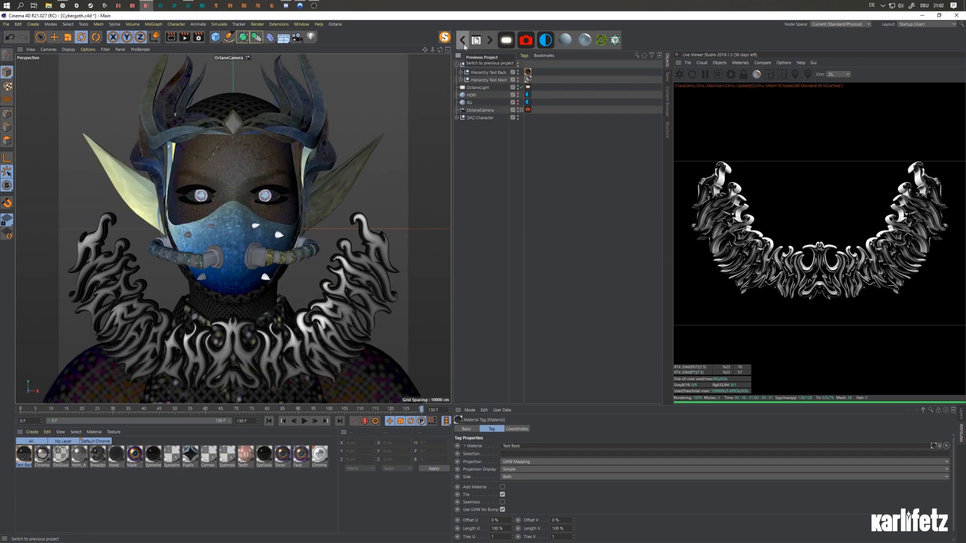
pyautogui.click(680, 73)
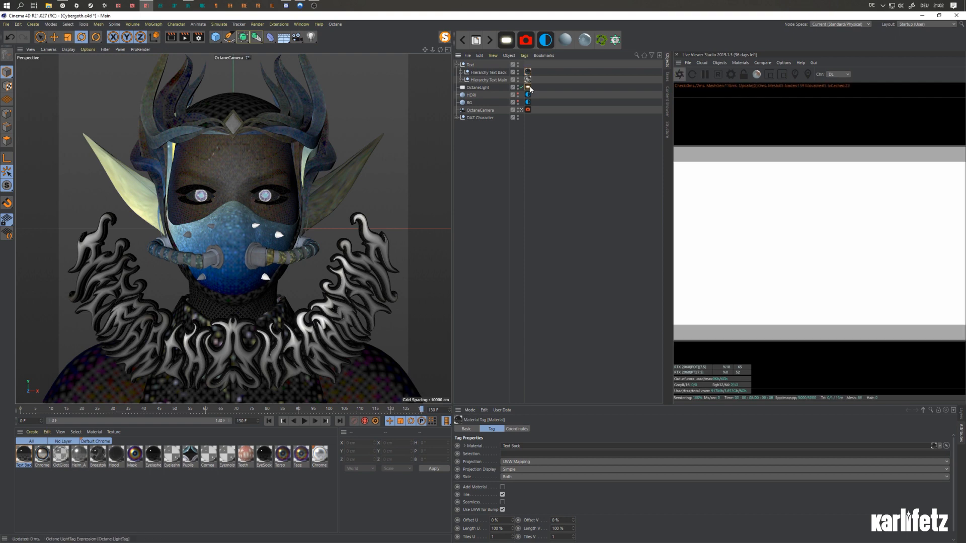
# Examine the OctaneLight tag's light settings, the Pupils material and the HDRI sky's environment settings
pyautogui.click(529, 88)
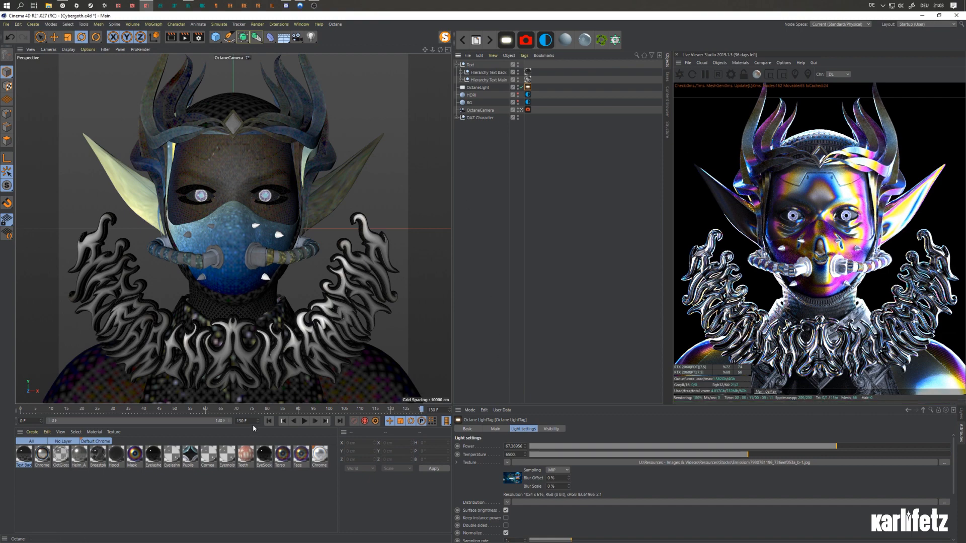
pyautogui.click(191, 459)
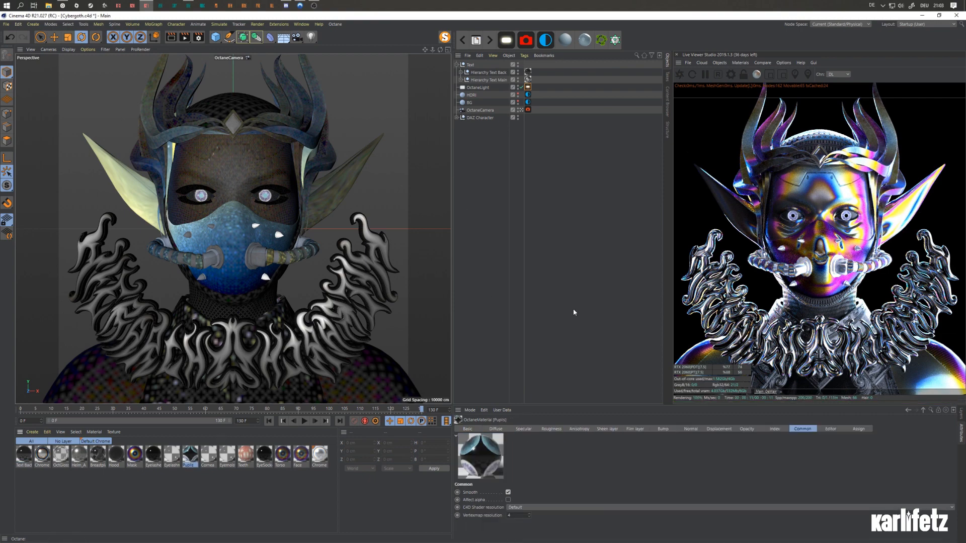
pyautogui.click(528, 95)
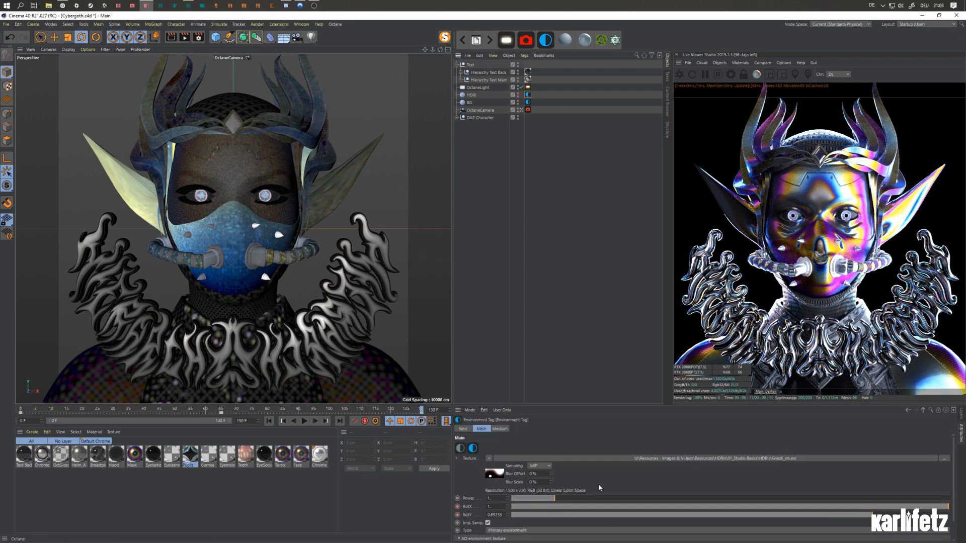
# Scrub the timeline between frames 0, 65 and 130 to examine how the HDRI rotation changes the reflections
pyautogui.moveTo(421, 410); pyautogui.dragTo(2, 396)
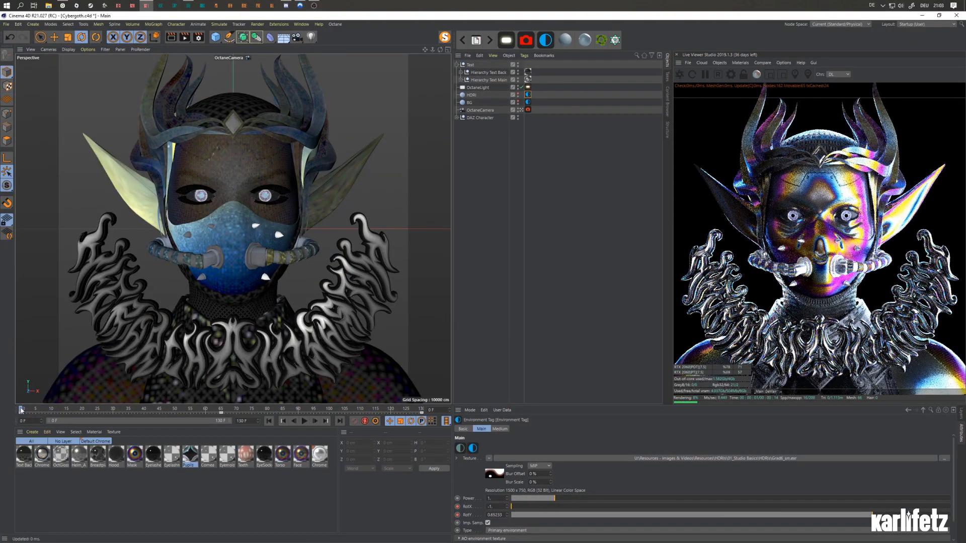
pyautogui.moveTo(23, 410); pyautogui.dragTo(448, 408)
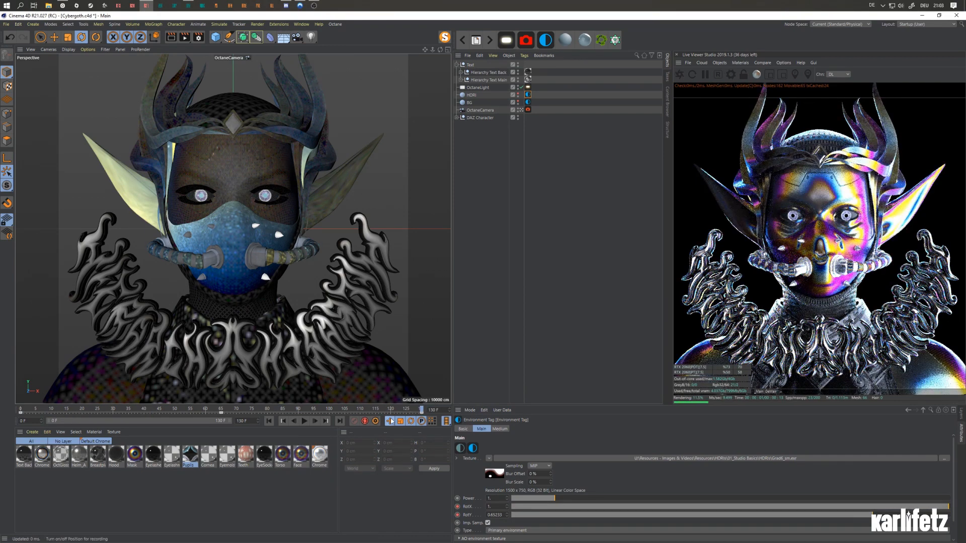
pyautogui.click(220, 410)
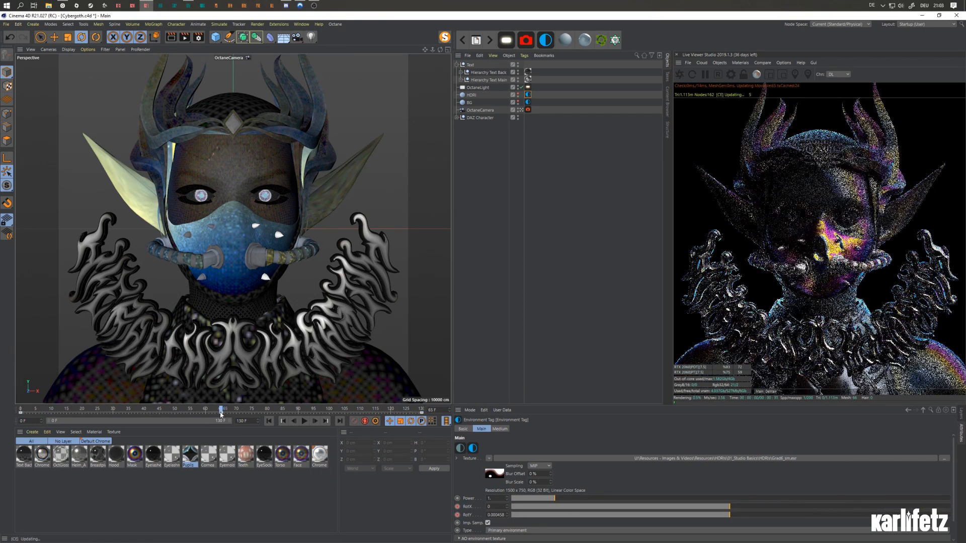
pyautogui.click(223, 411)
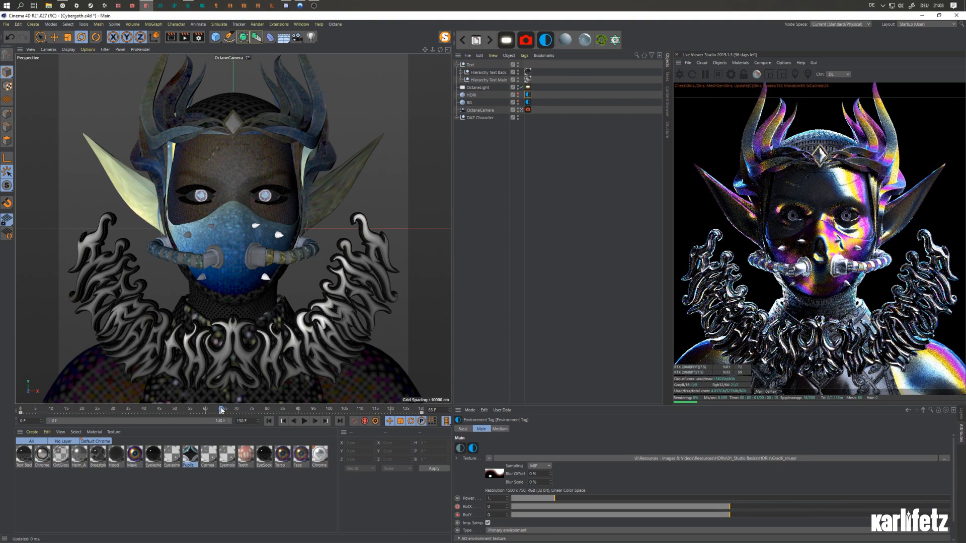
pyautogui.moveTo(223, 412); pyautogui.dragTo(20, 409)
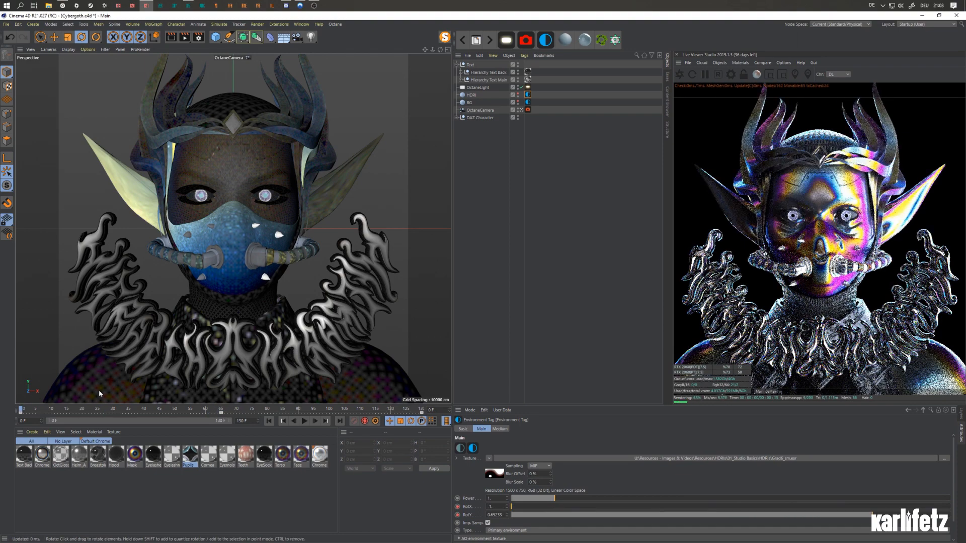
pyautogui.moveTo(167, 410); pyautogui.dragTo(221, 408)
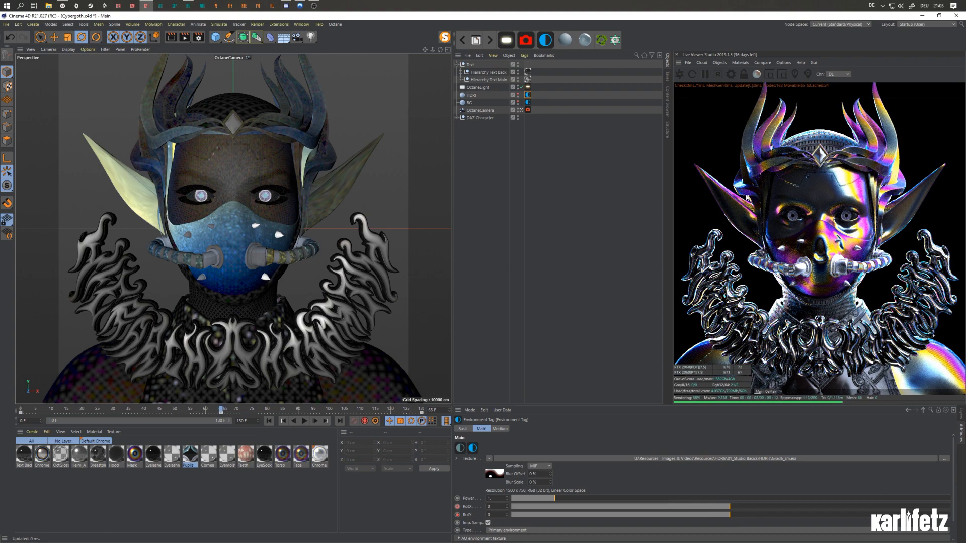
# Open the F-Curve timeline for the HDRI environment tag and examine the RotY curve and its key at frame 65
pyautogui.click(301, 24)
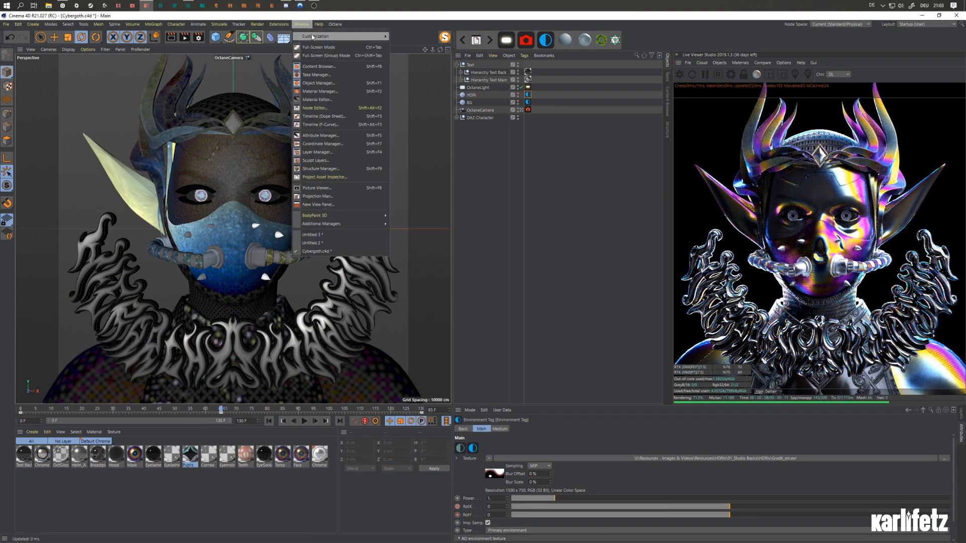
pyautogui.moveTo(324, 40)
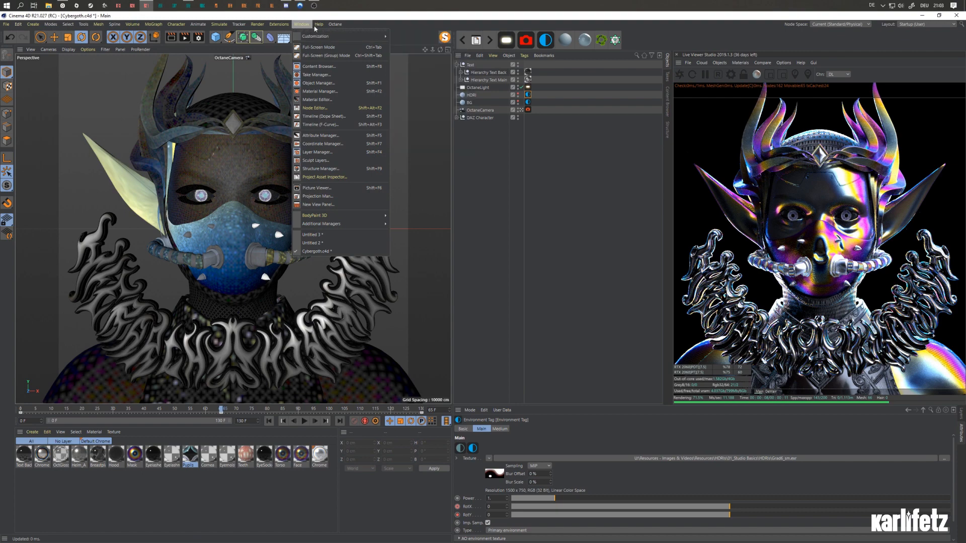
pyautogui.click(323, 125)
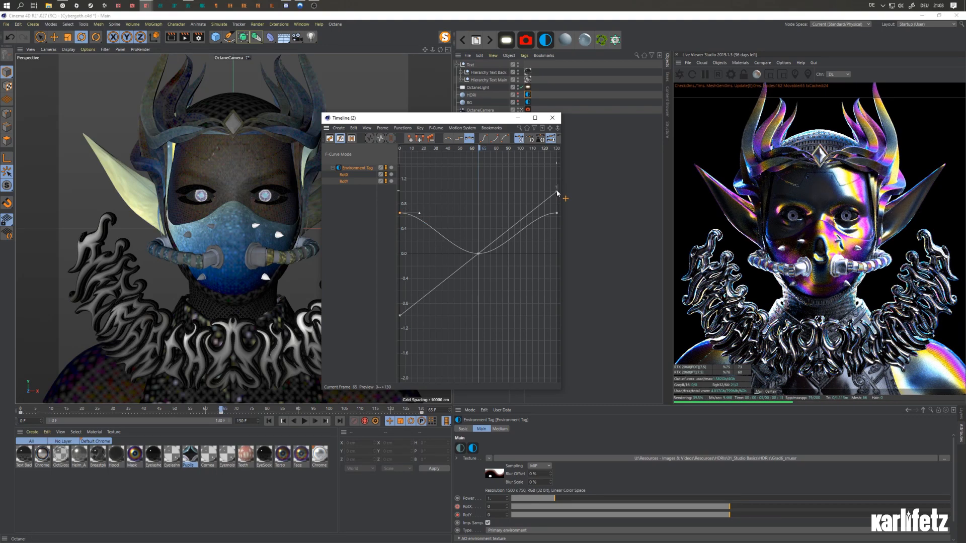
pyautogui.click(343, 182)
pyautogui.click(478, 253)
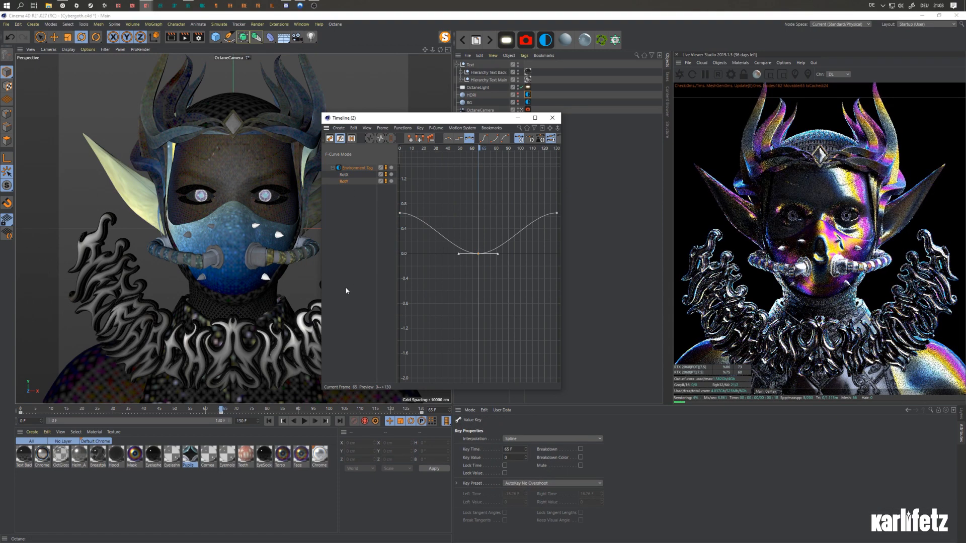
# Try easing the RotX curve's start and end keys with spline interpolation
pyautogui.click(345, 175)
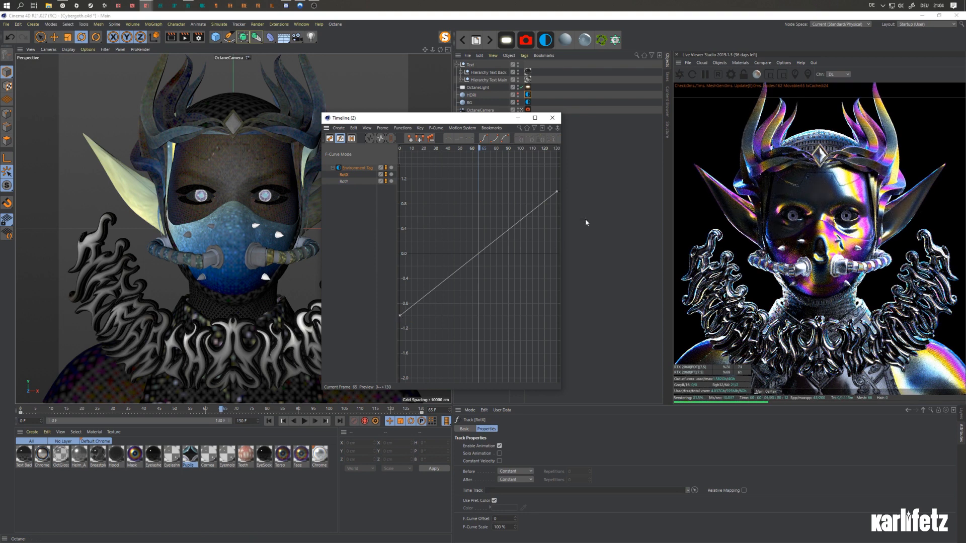
pyautogui.click(556, 192)
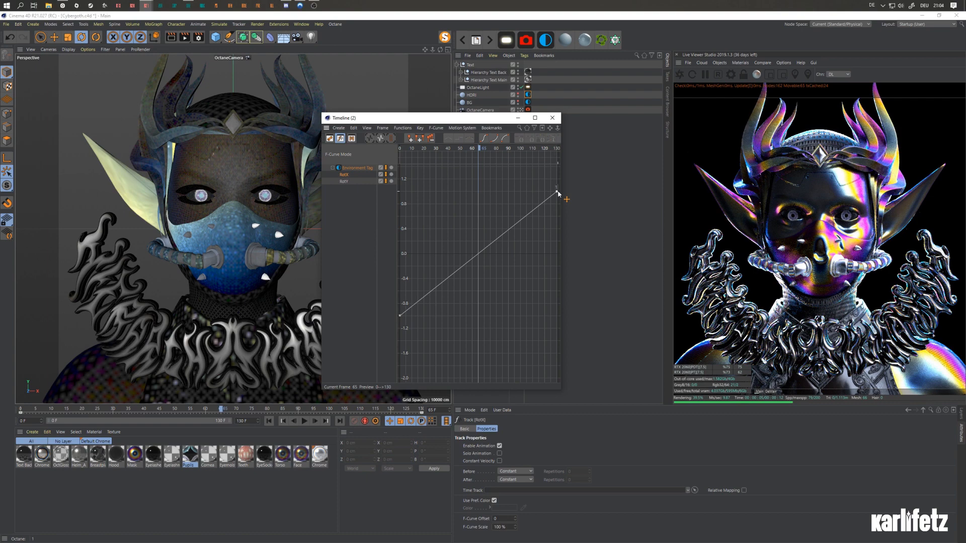
pyautogui.click(401, 317)
pyautogui.click(469, 137)
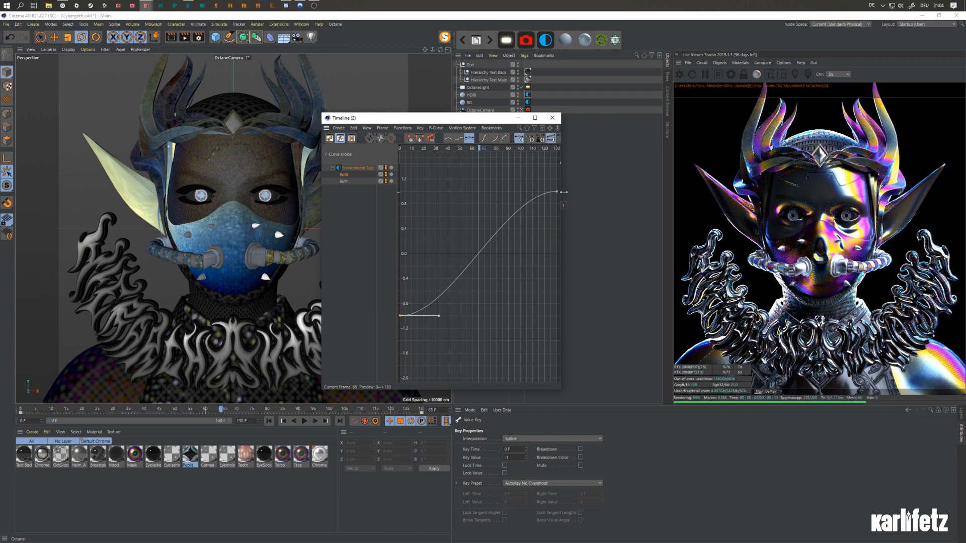
pyautogui.hotkey('ctrl', 'z')
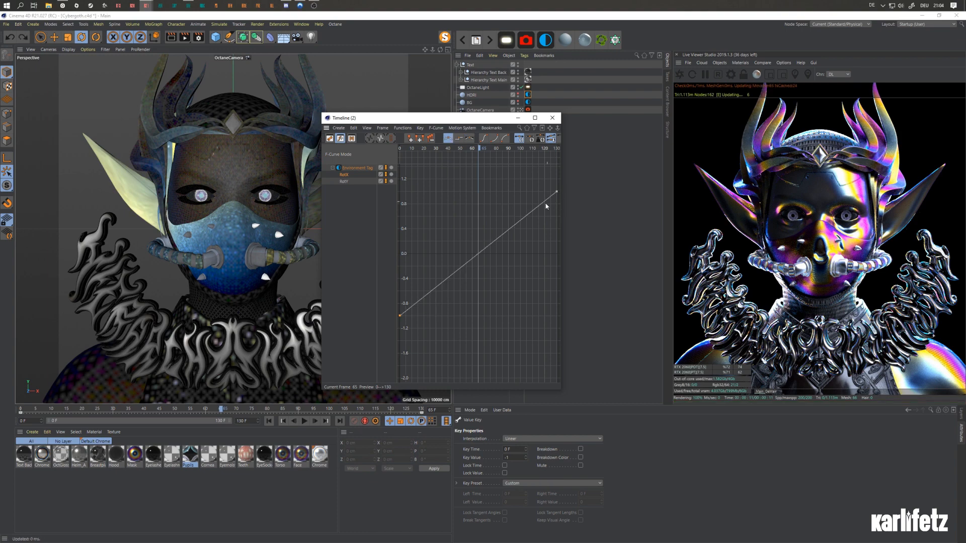
# Close the F-Curve timeline and set the default key interpolation to Linear in the untitled lettering project's settings
pyautogui.click(553, 119)
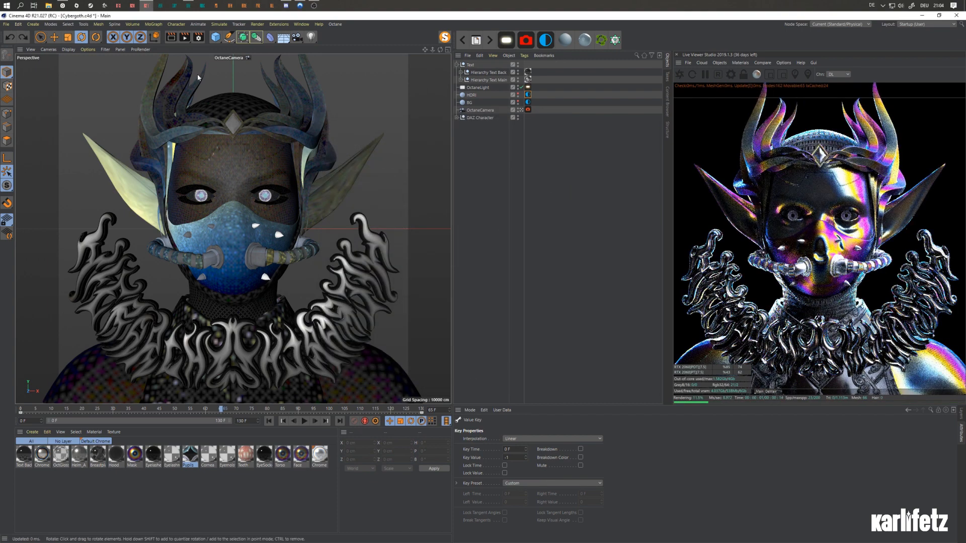
pyautogui.click(489, 40)
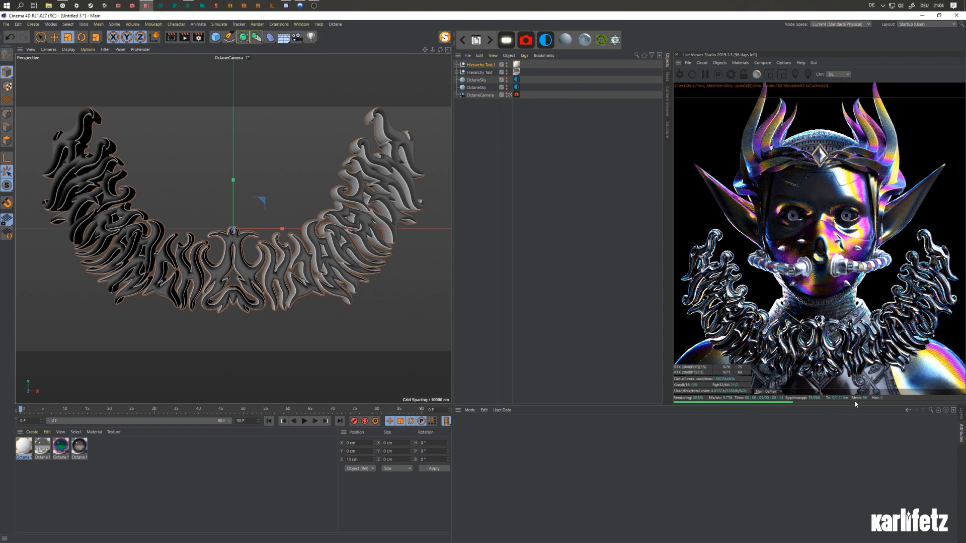
pyautogui.click(491, 142)
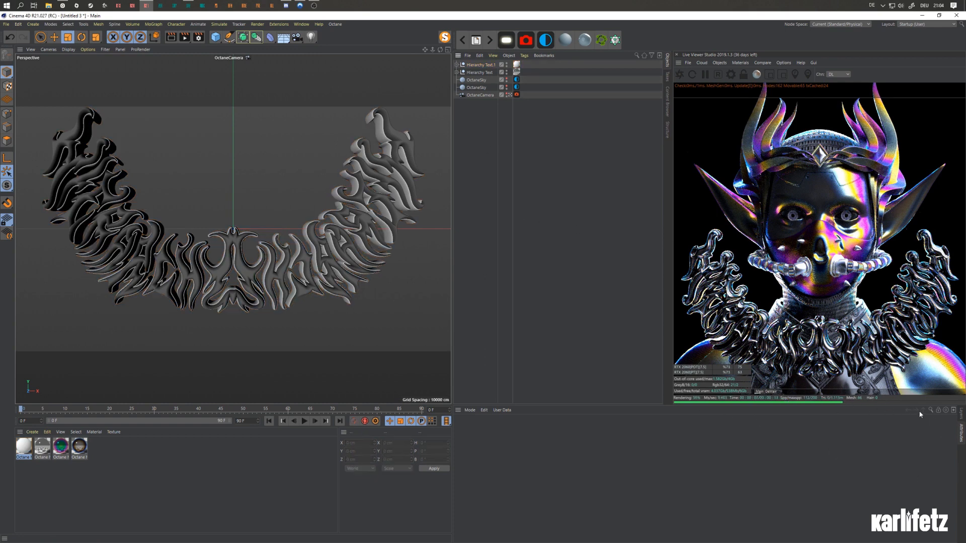
pyautogui.click(478, 66)
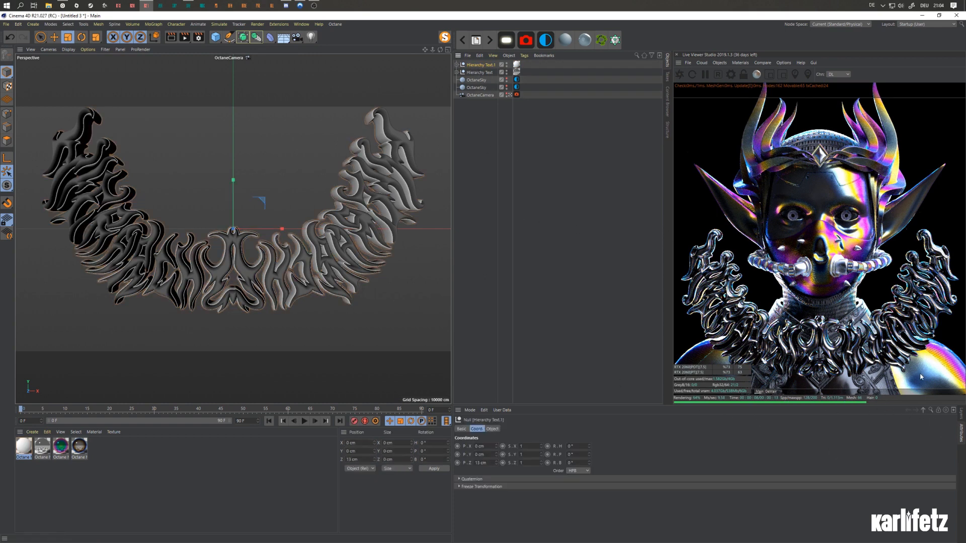
pyautogui.click(924, 411)
pyautogui.click(644, 429)
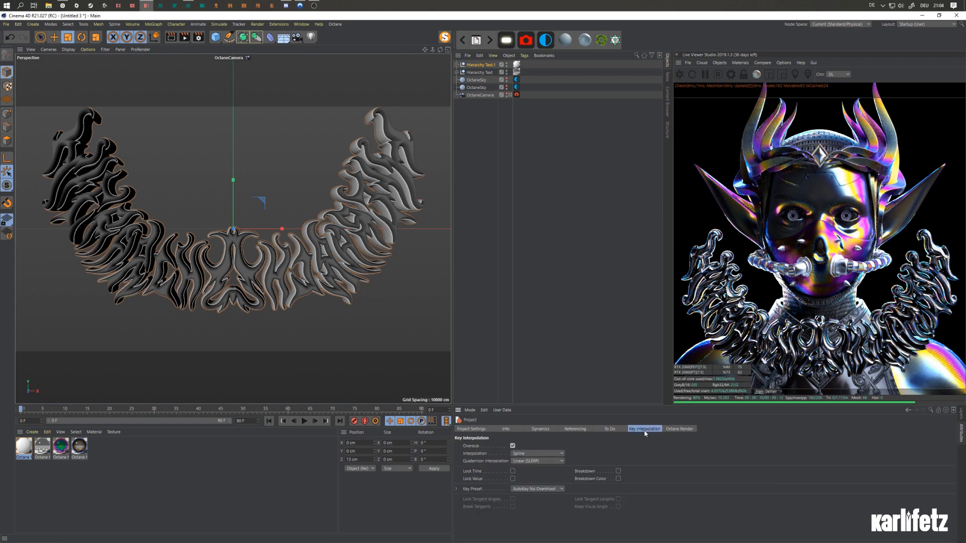
pyautogui.click(542, 454)
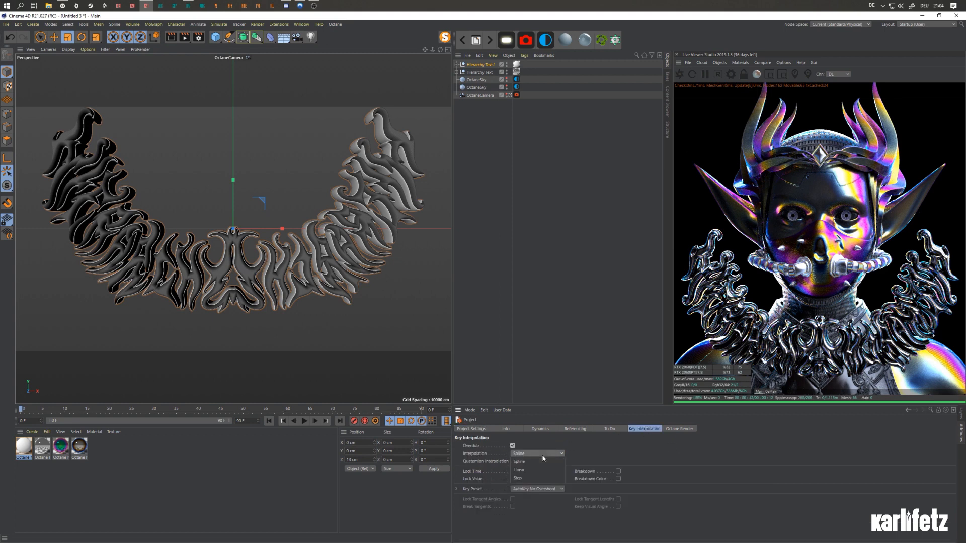
pyautogui.click(537, 470)
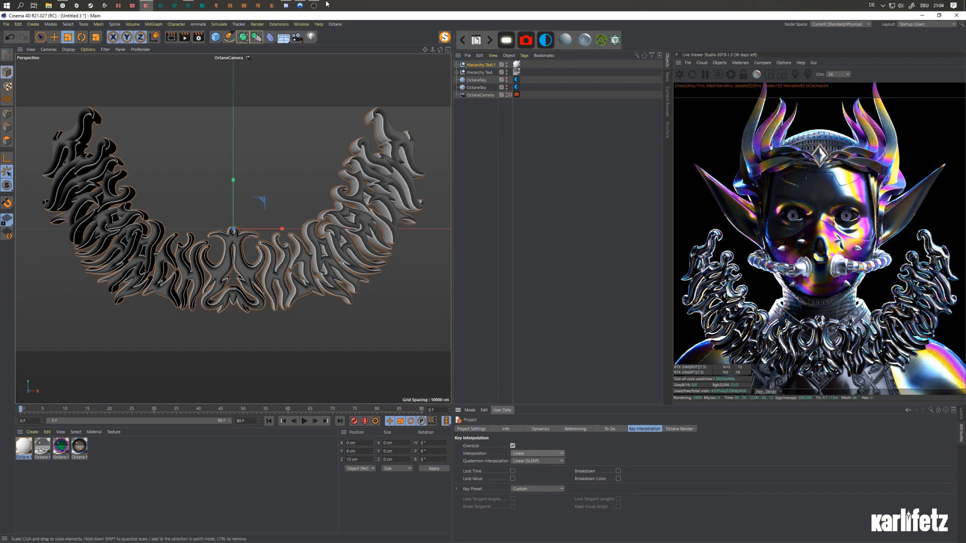
# Return to the Cybergoth project and open Octane's Directlighting kernel settings, restarting the live render
pyautogui.click(462, 40)
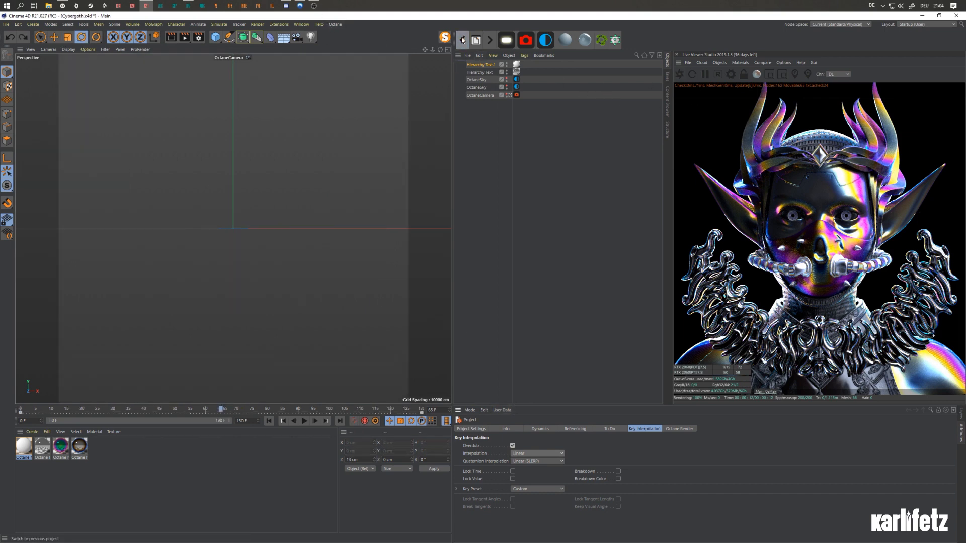
pyautogui.click(335, 24)
pyautogui.click(352, 51)
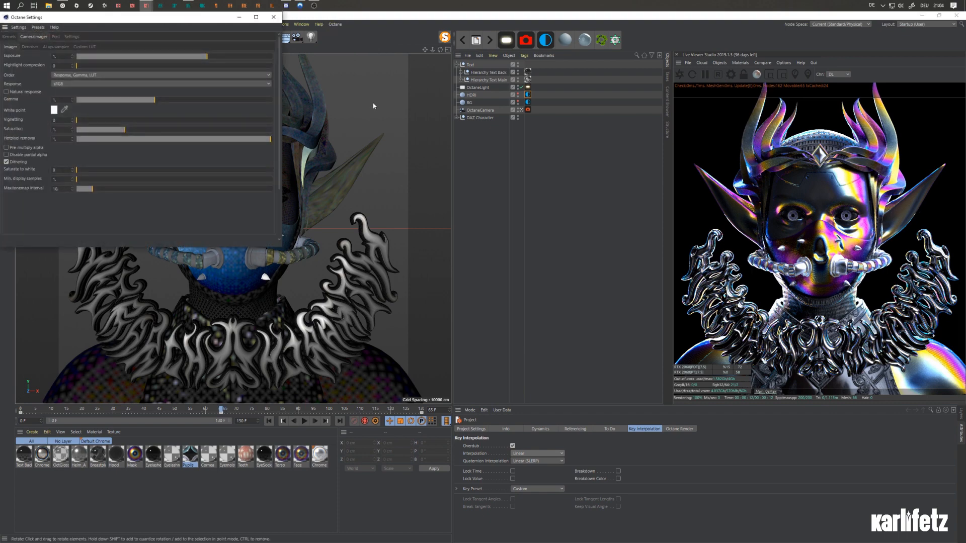
pyautogui.click(7, 37)
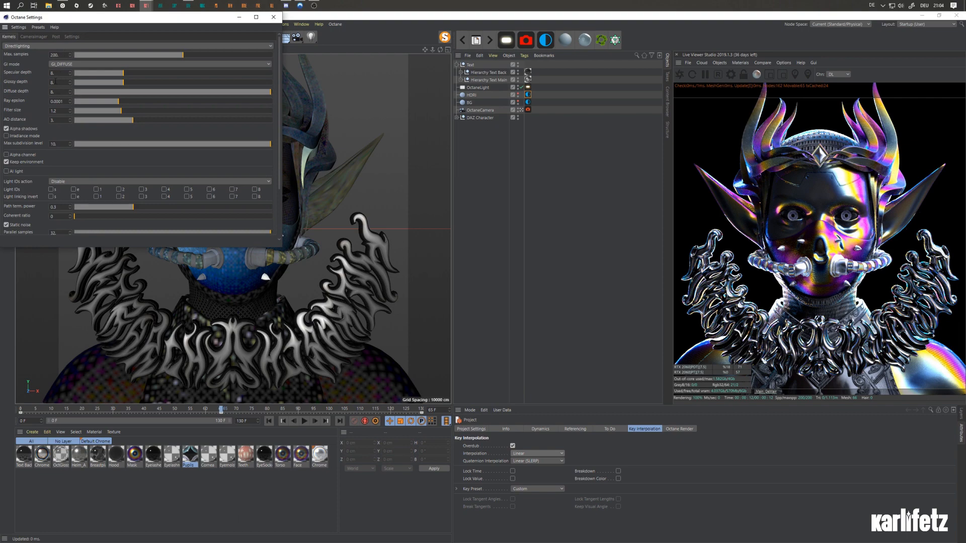
pyautogui.click(680, 74)
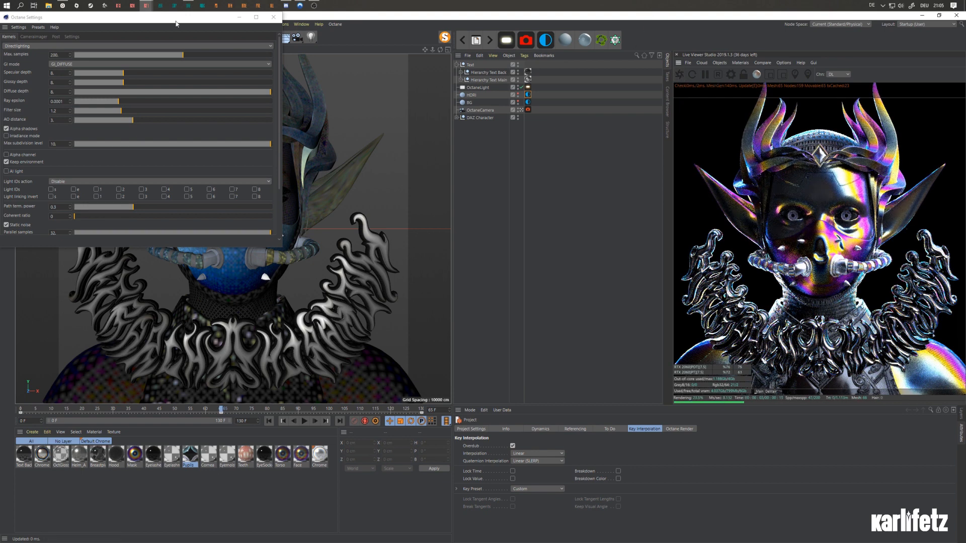
# Try a specular depth of 2 in the Directlighting kernel, then reset it to 8
pyautogui.click(58, 73)
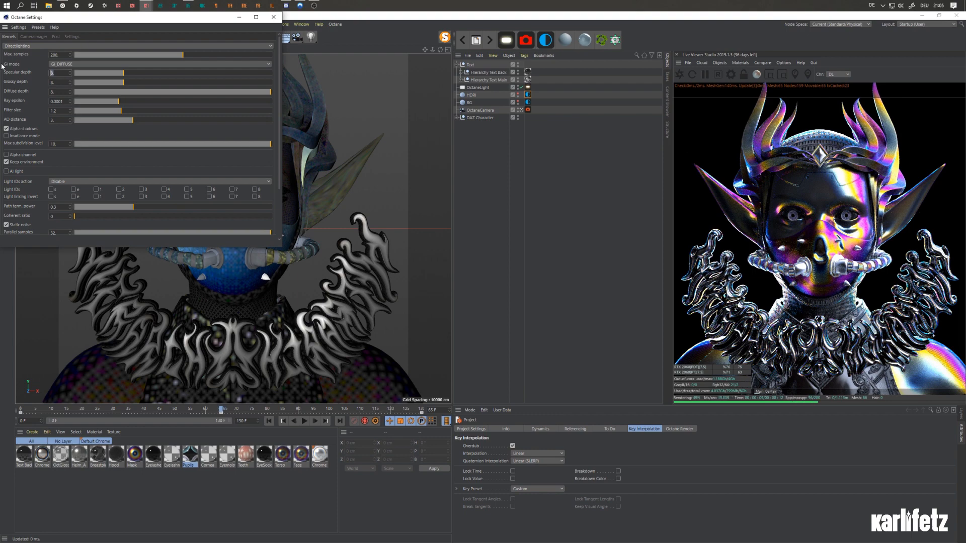
pyautogui.write('2')
pyautogui.press('Return')
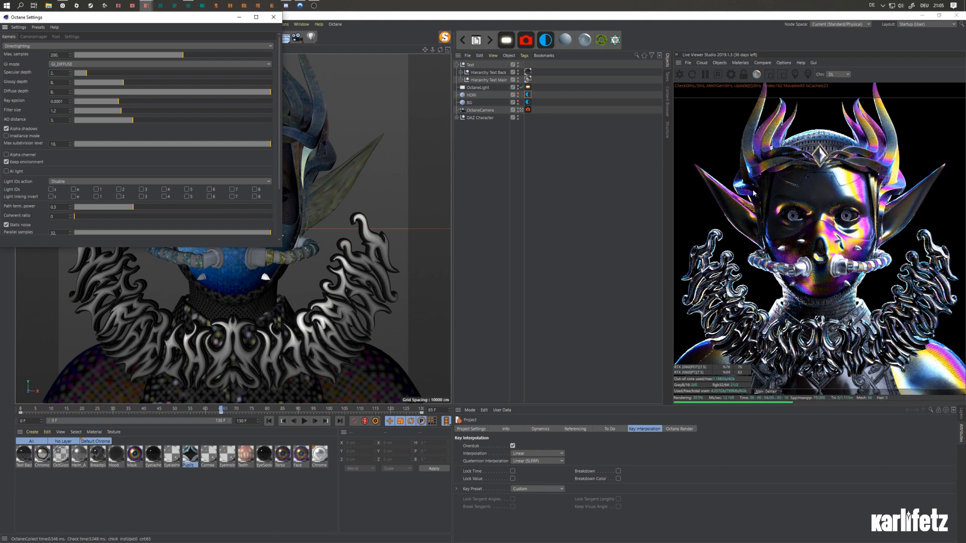
pyautogui.doubleClick(56, 73)
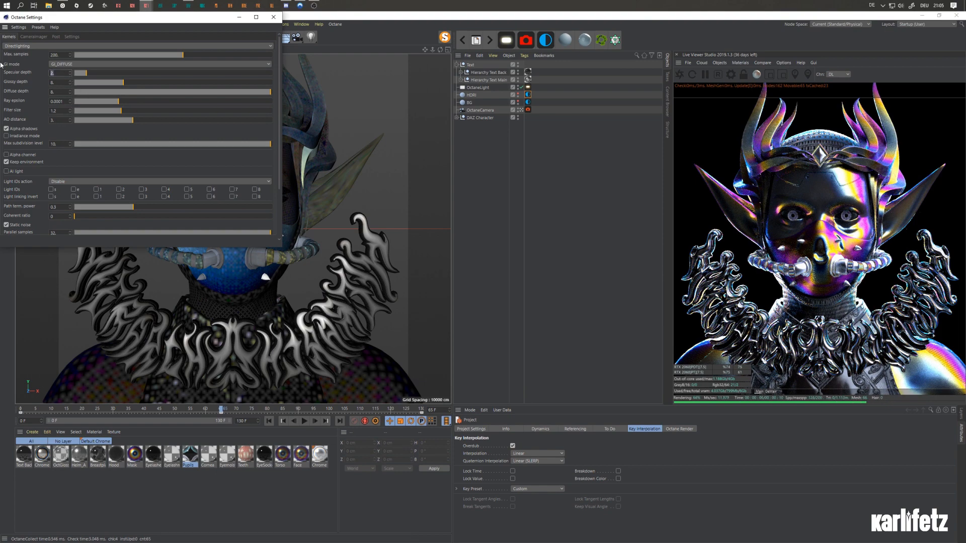
pyautogui.write('8')
pyautogui.press('Return')
# Test very low and high glossy depths and a reduced diffuse depth, then reset both depths to 8
pyautogui.moveTo(115, 83); pyautogui.dragTo(31, 77)
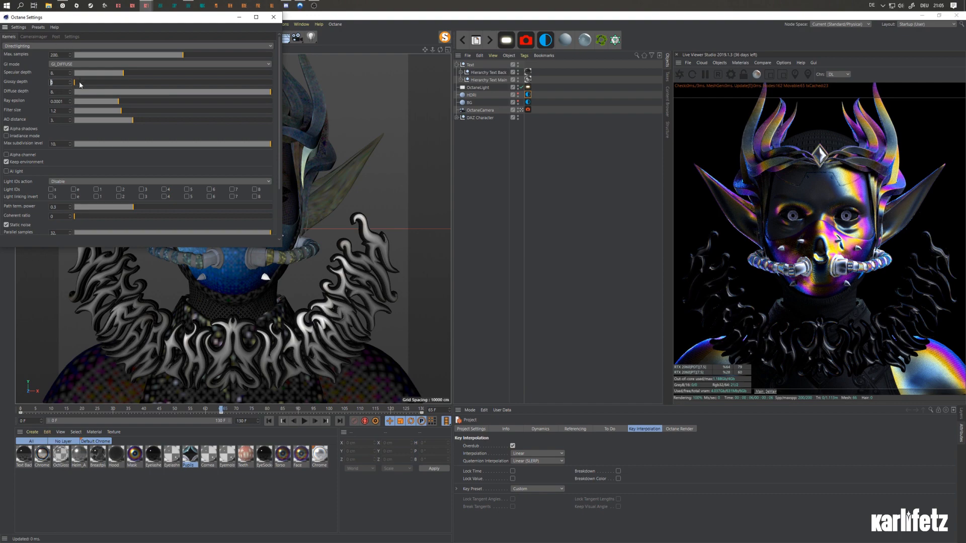
pyautogui.moveTo(80, 84); pyautogui.dragTo(246, 88)
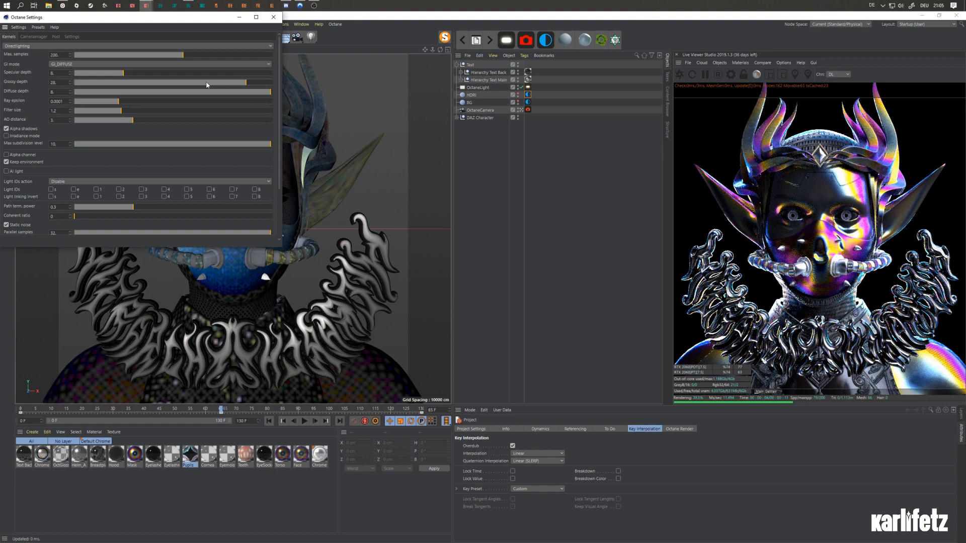
pyautogui.moveTo(207, 84); pyautogui.dragTo(123, 84)
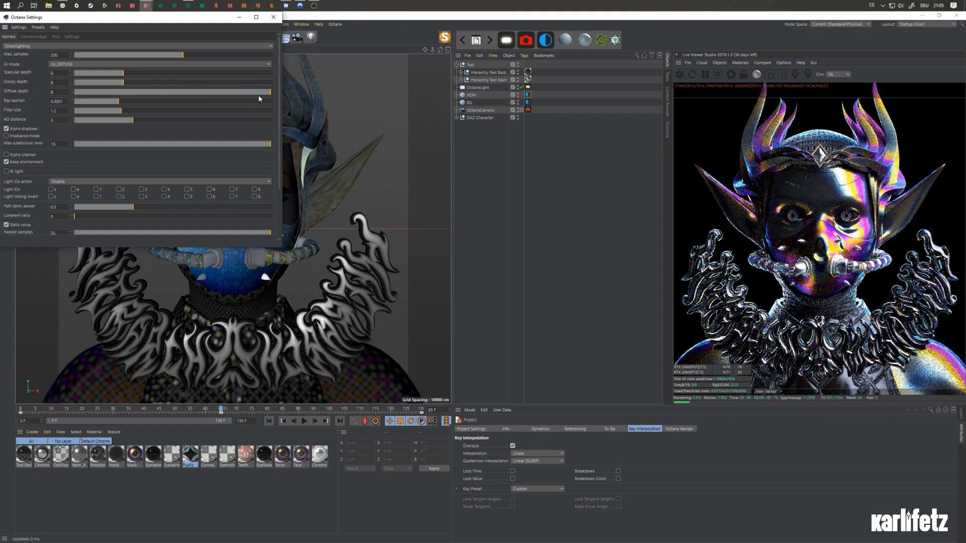
pyautogui.moveTo(259, 93); pyautogui.dragTo(76, 92)
pyautogui.moveTo(132, 83); pyautogui.dragTo(1, 66)
pyautogui.write('8')
pyautogui.press('Tab')
pyautogui.write('8')
pyautogui.press('Return')
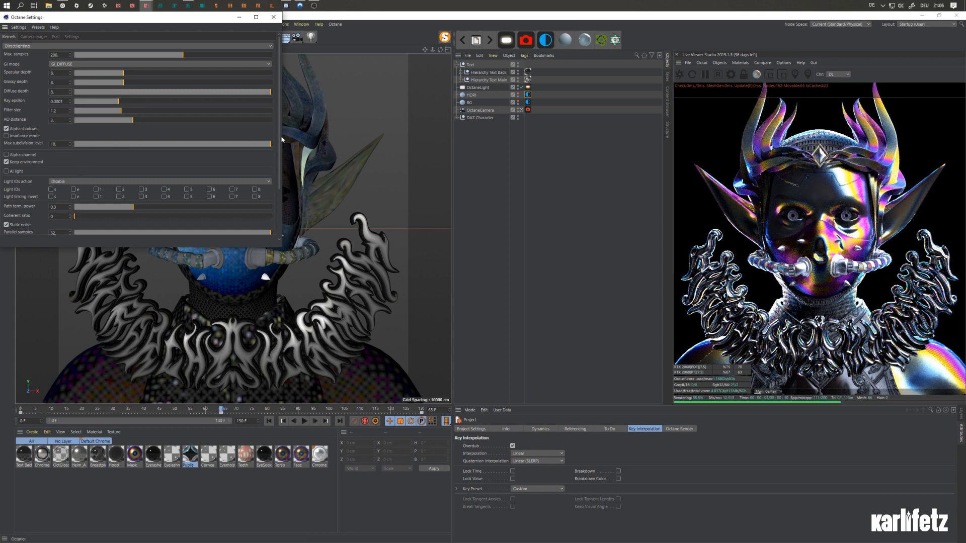
# Examine the remaining kernel sampling settings and close the Octane settings
pyautogui.scroll(-1, 280, 156)
pyautogui.scroll(-1, 279, 156)
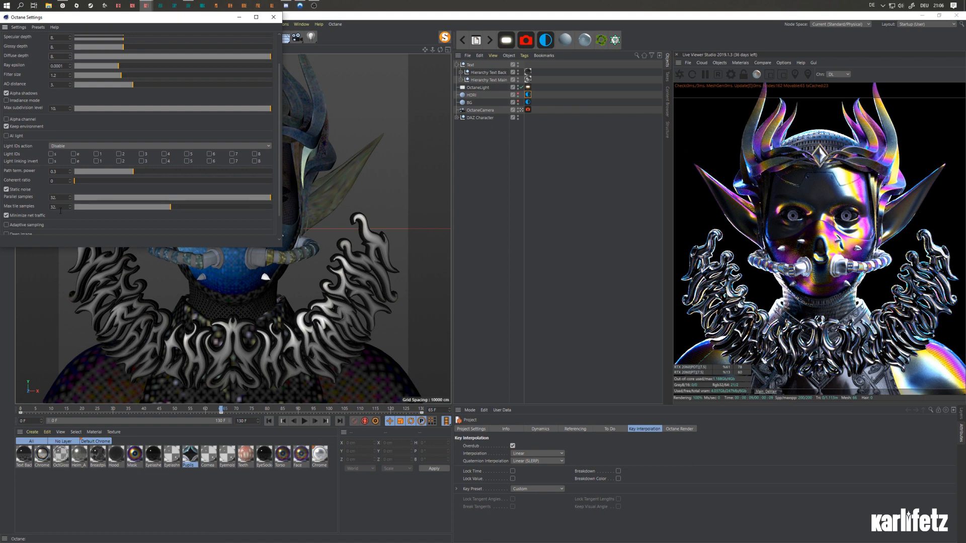
pyautogui.click(273, 17)
# Open the render settings with Octane Renderer chosen and examine its render passes, expanding the denoiser passes
pyautogui.click(199, 37)
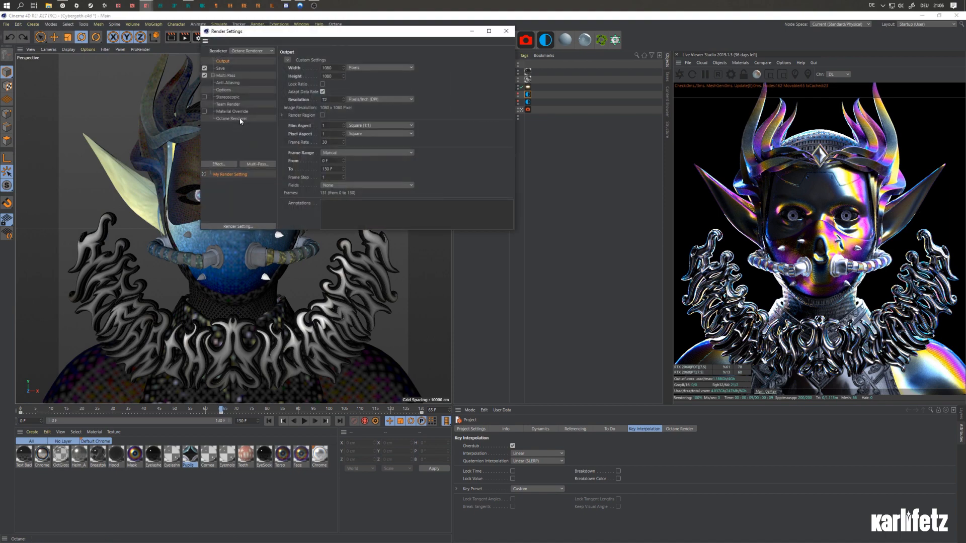
pyautogui.click(506, 31)
pyautogui.click(199, 37)
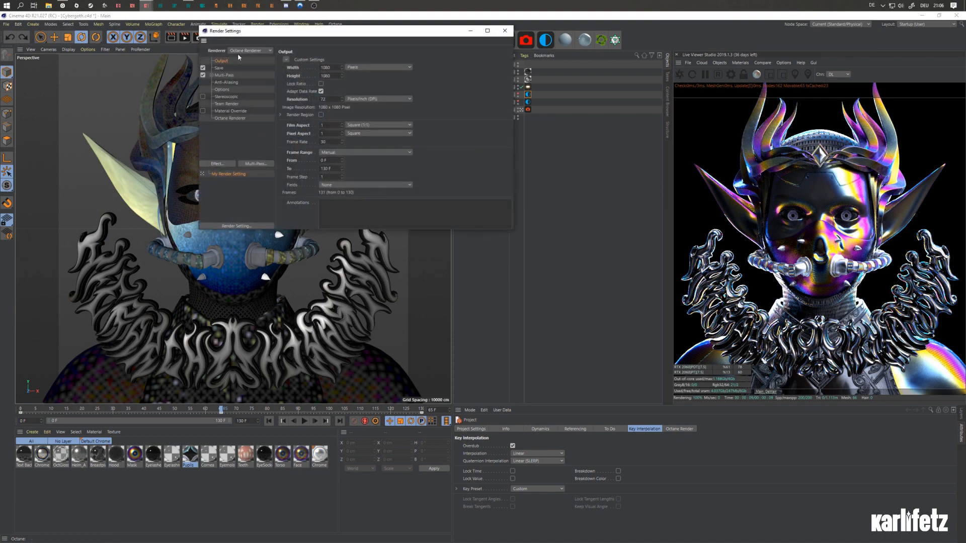
pyautogui.click(246, 50)
pyautogui.click(246, 83)
pyautogui.click(232, 118)
pyautogui.click(310, 162)
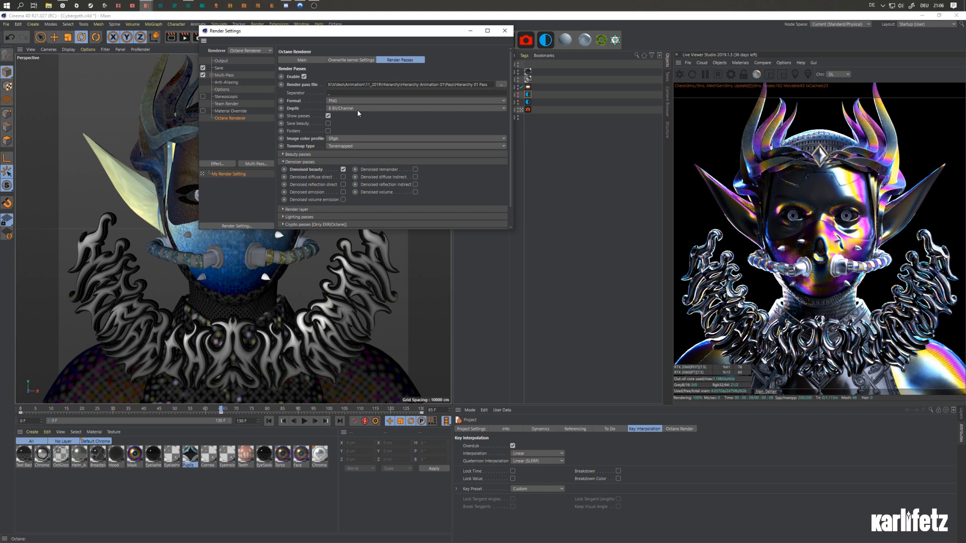
# Examine the image save format and the output frame range, then close the render settings
pyautogui.click(221, 69)
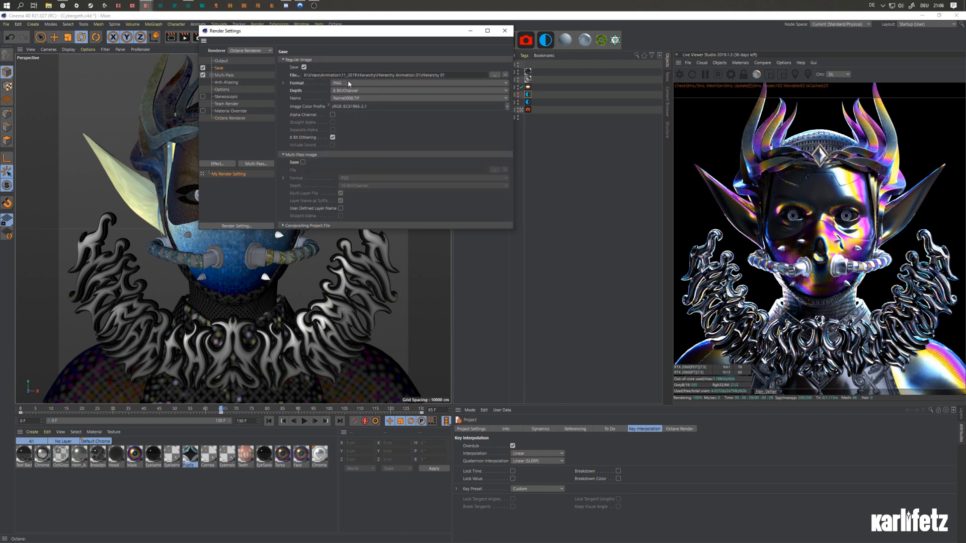
pyautogui.click(224, 60)
pyautogui.click(330, 161)
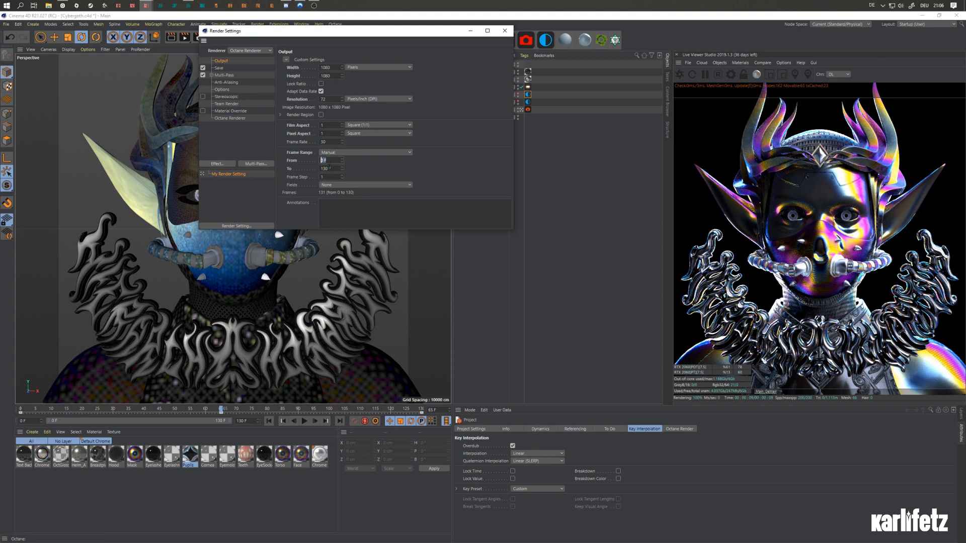
pyautogui.click(505, 30)
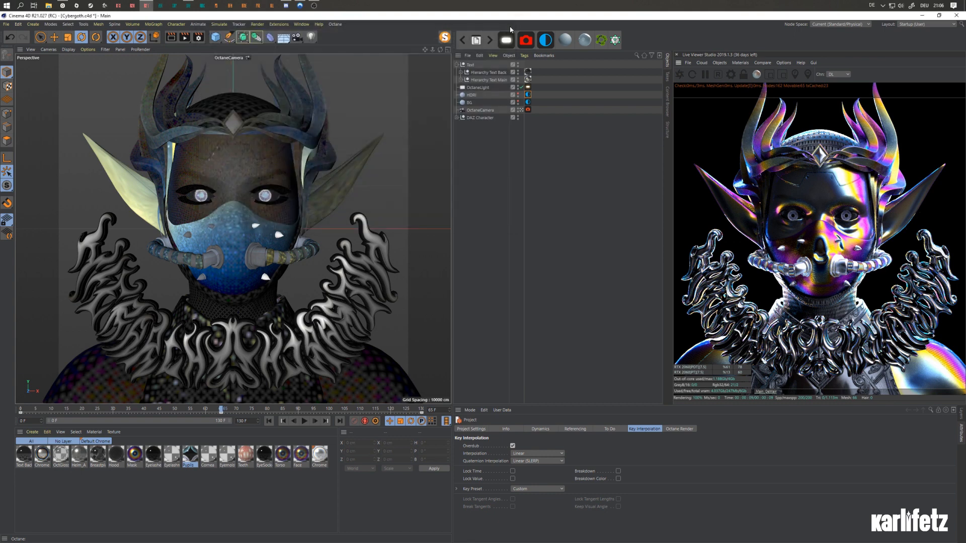
# Enable post processing on the OctaneCamera tag to add bloom and glare to the render
pyautogui.click(527, 109)
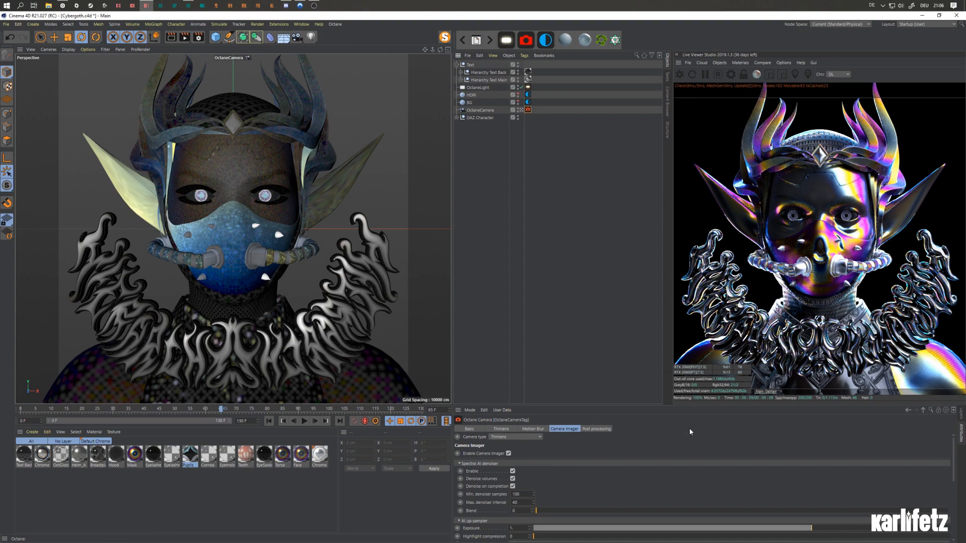
pyautogui.click(606, 429)
pyautogui.click(479, 453)
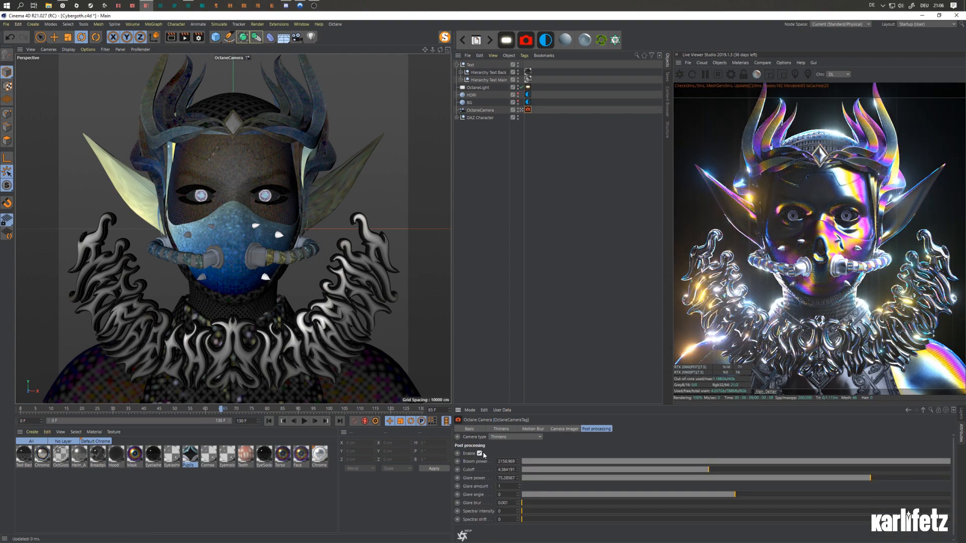
# Scrub the timeline through frames 110, 130, 65, 0 and 31 to examine the bloom and glare under the rotating HDRI
pyautogui.click(293, 410)
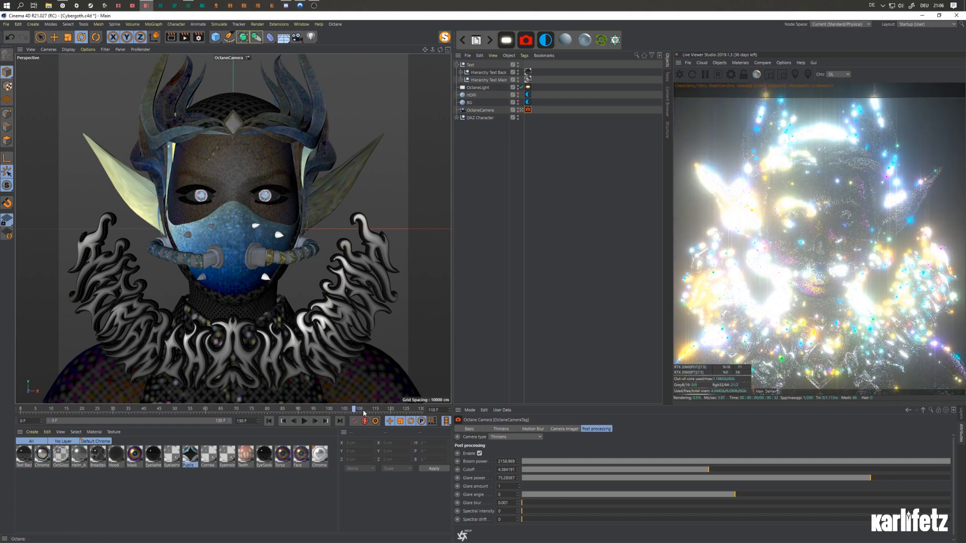
pyautogui.click(386, 410)
pyautogui.click(422, 410)
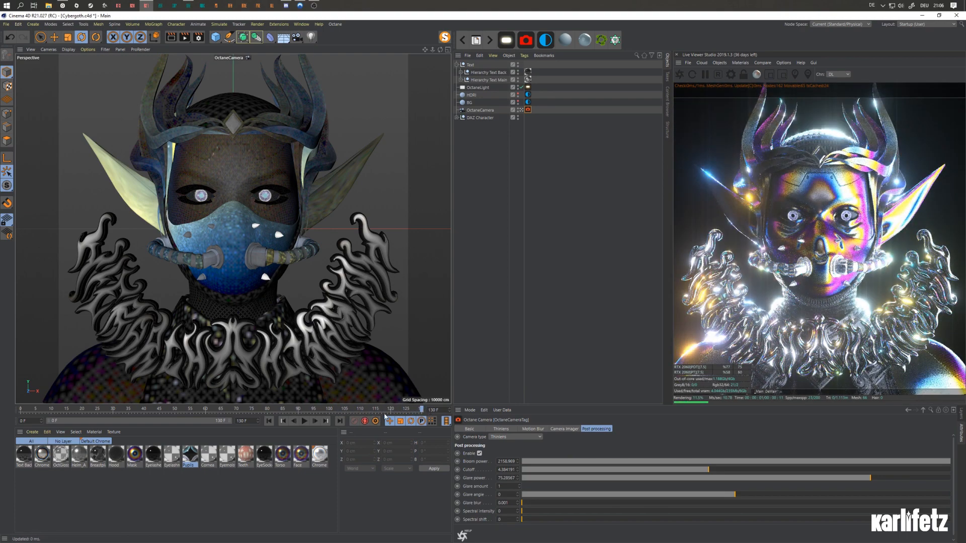
pyautogui.click(221, 410)
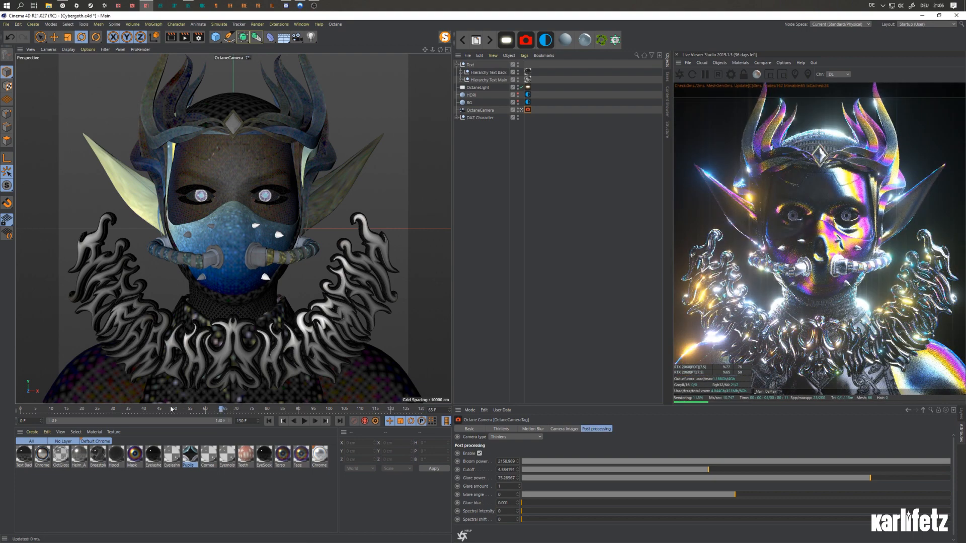
pyautogui.moveTo(157, 409); pyautogui.dragTo(2, 393)
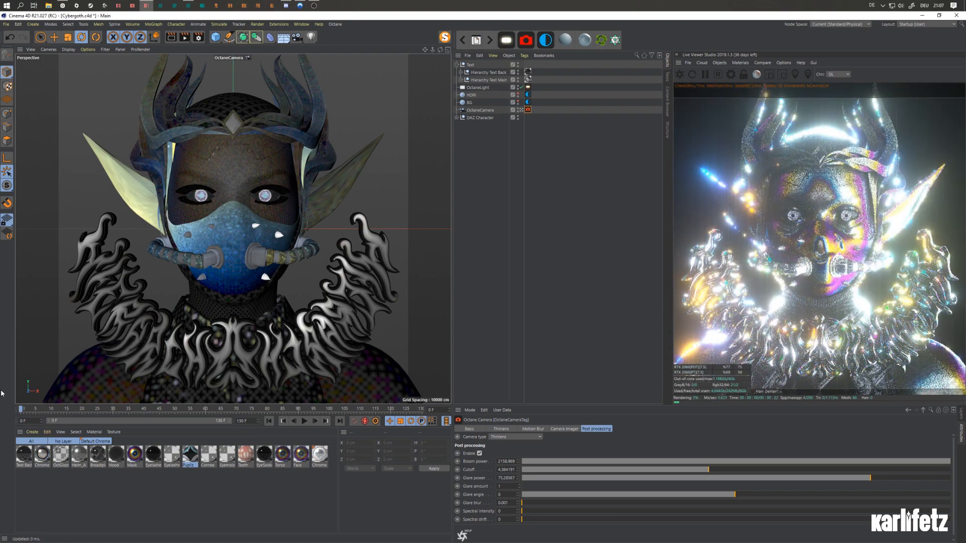
pyautogui.click(119, 410)
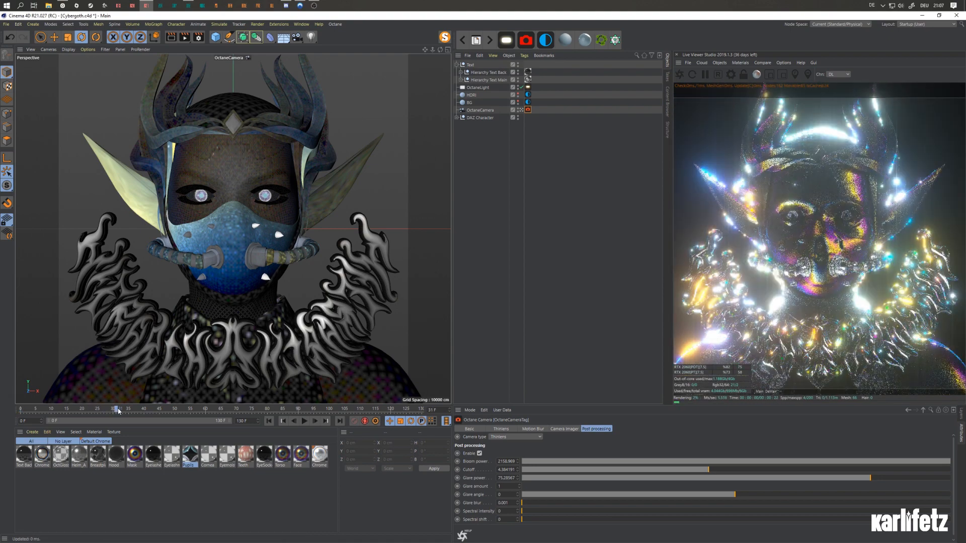